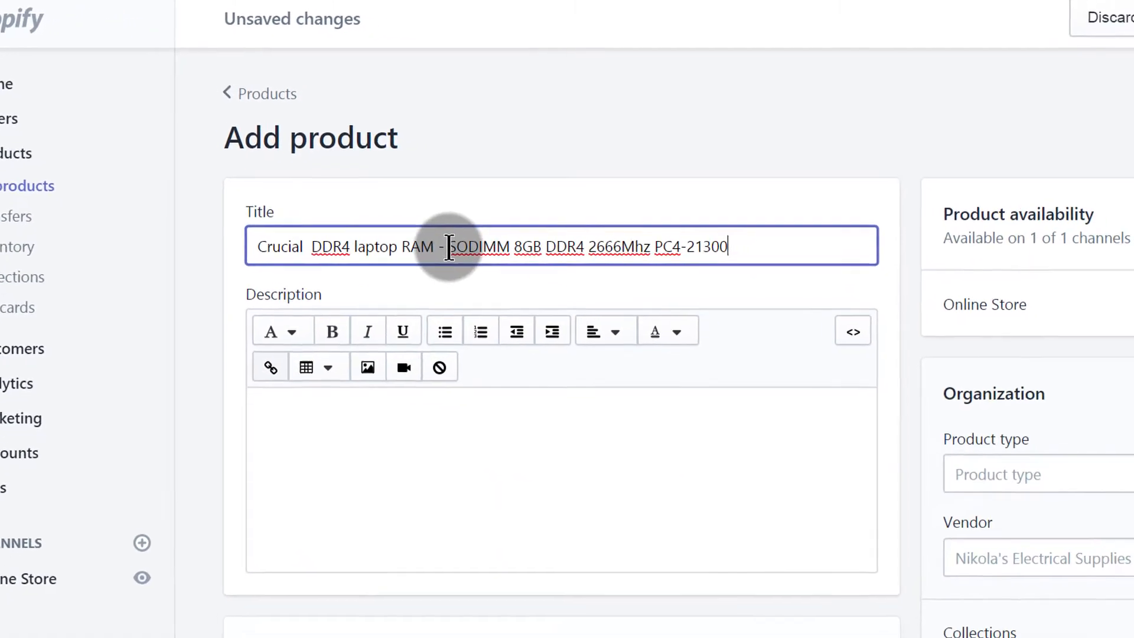
pyautogui.moveTo(494, 260); pyautogui.dragTo(530, 260)
pyautogui.click(635, 268)
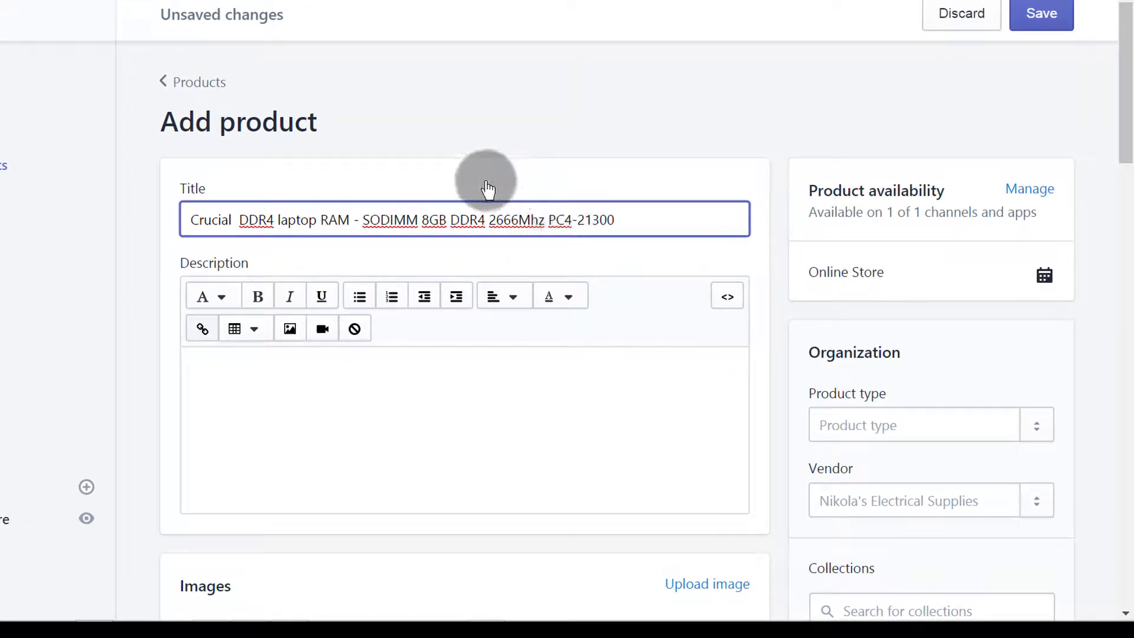
pyautogui.scroll(-1, 557, 222)
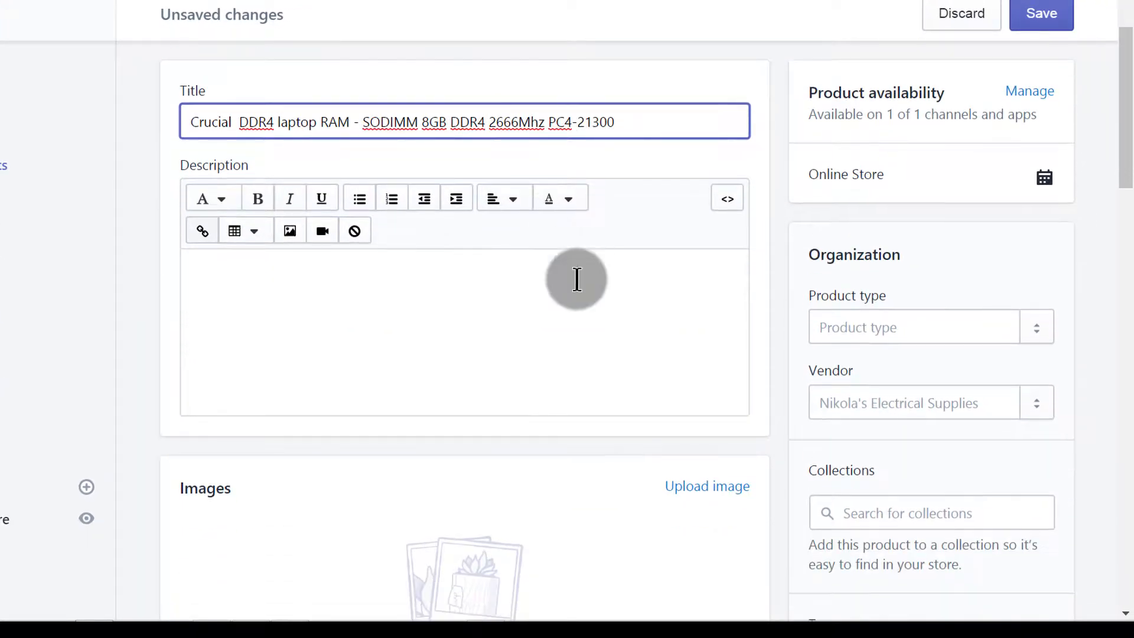
pyautogui.click(256, 303)
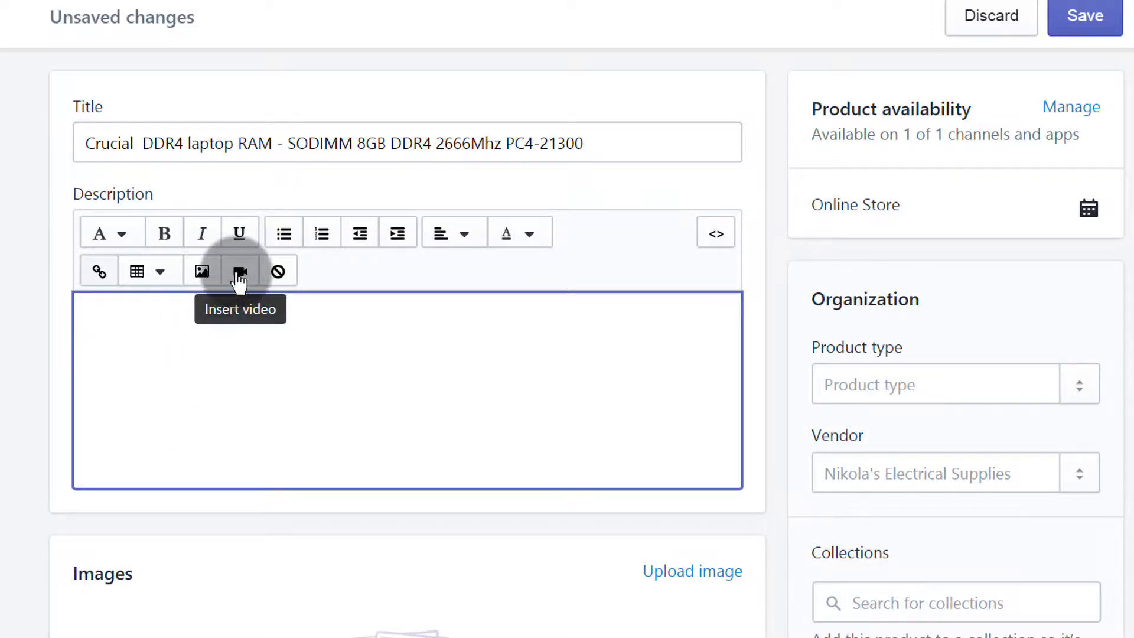
pyautogui.click(104, 313)
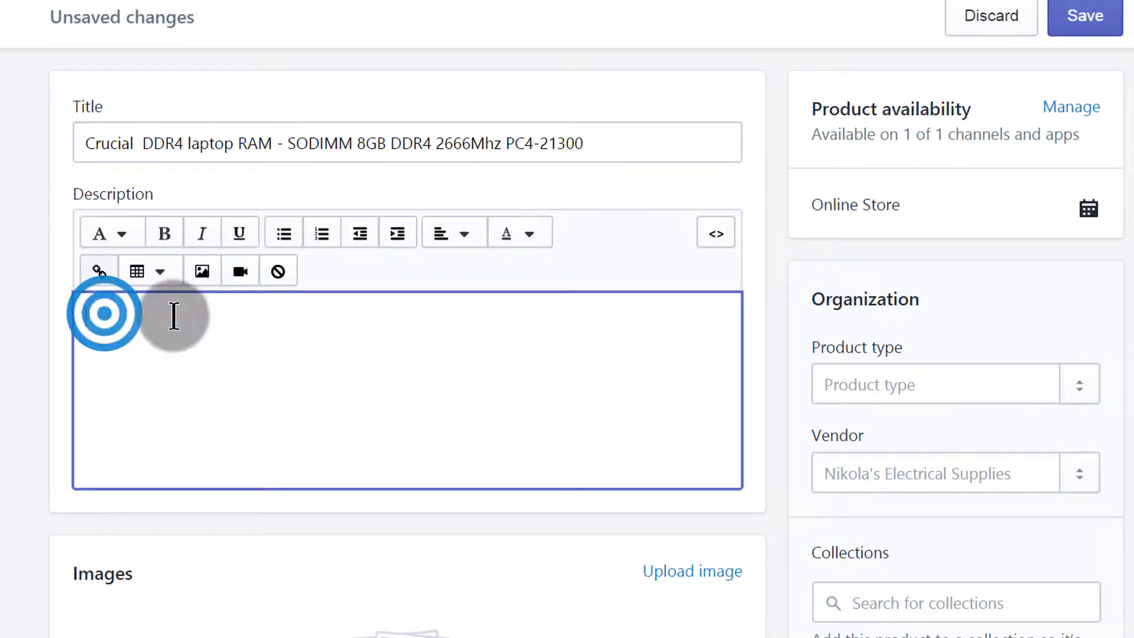
pyautogui.click(86, 327)
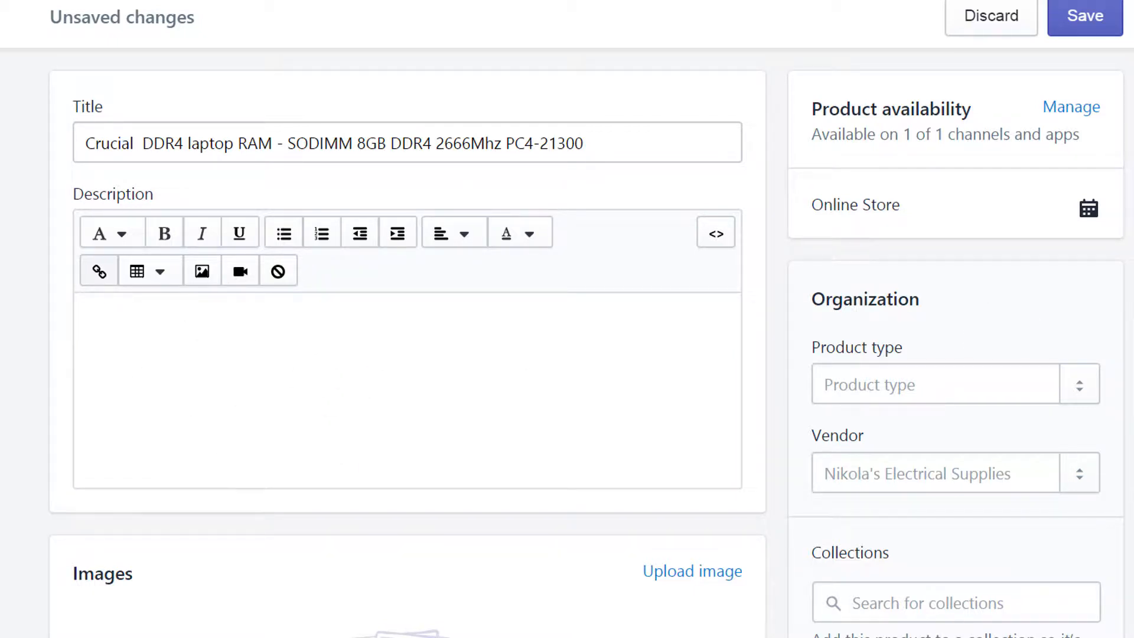
pyautogui.click(184, 334)
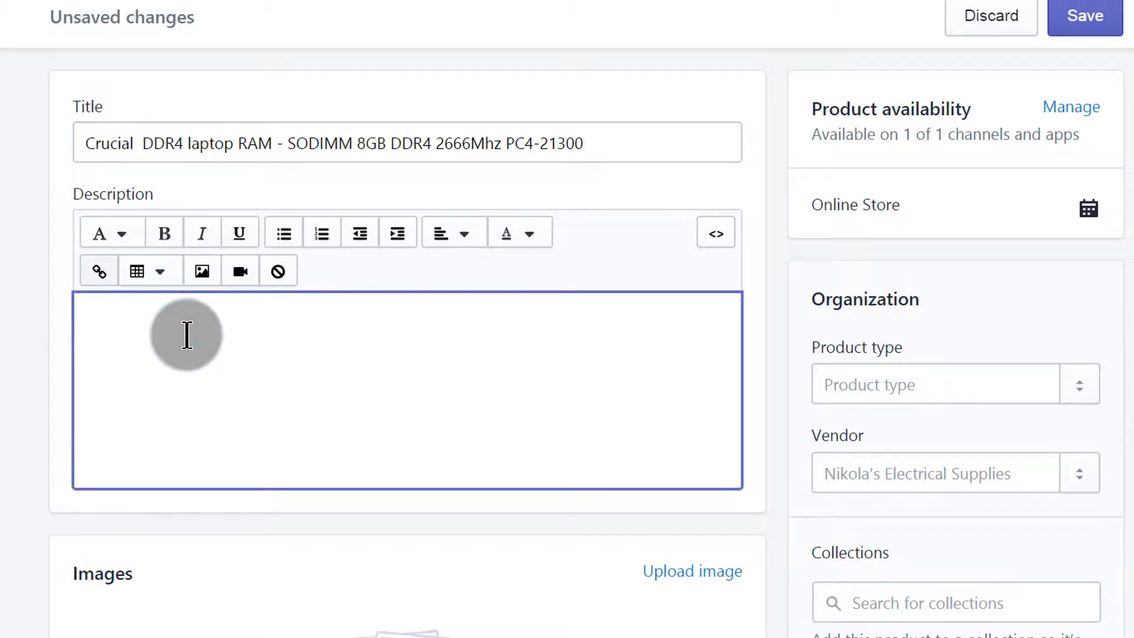
pyautogui.write('Capacity : 8 GB Kit Configuration : 1 x 8 GB Speed: PC4-21300 (2666 MHz) Memory Type: DDR4 DIMM Type: 260-Pin SO-DIMM Buffered/Registered: No Error Correction (ECC) : Non-ECC Voltage: 1.2 V CAS Latency: CL19 Memory Rank: Single Rank')
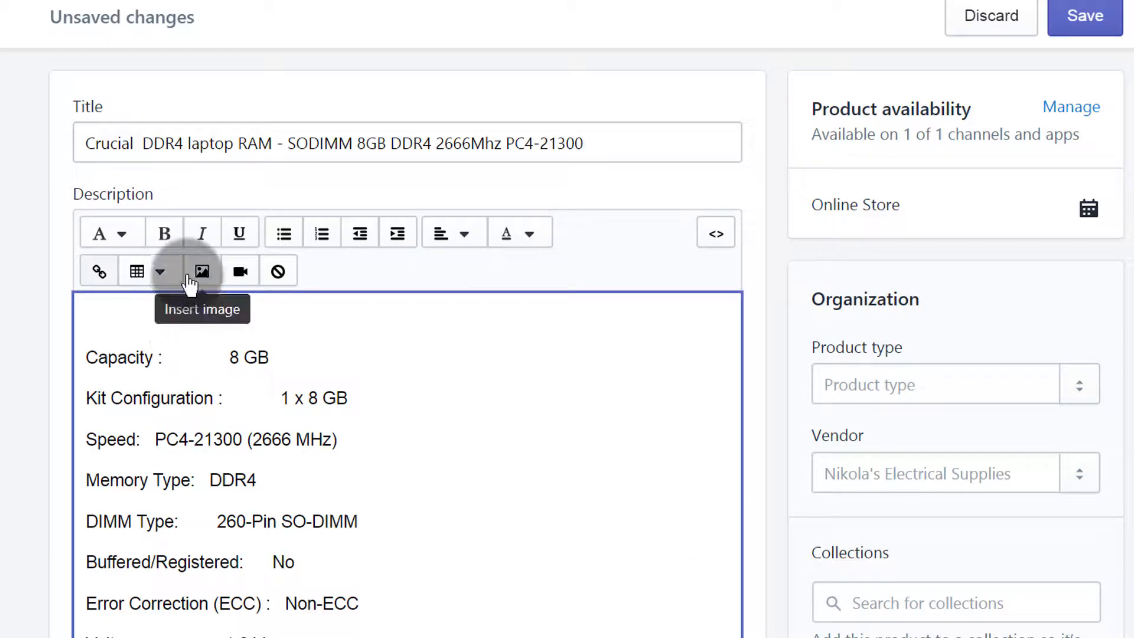
pyautogui.scroll(-5, 300, 440)
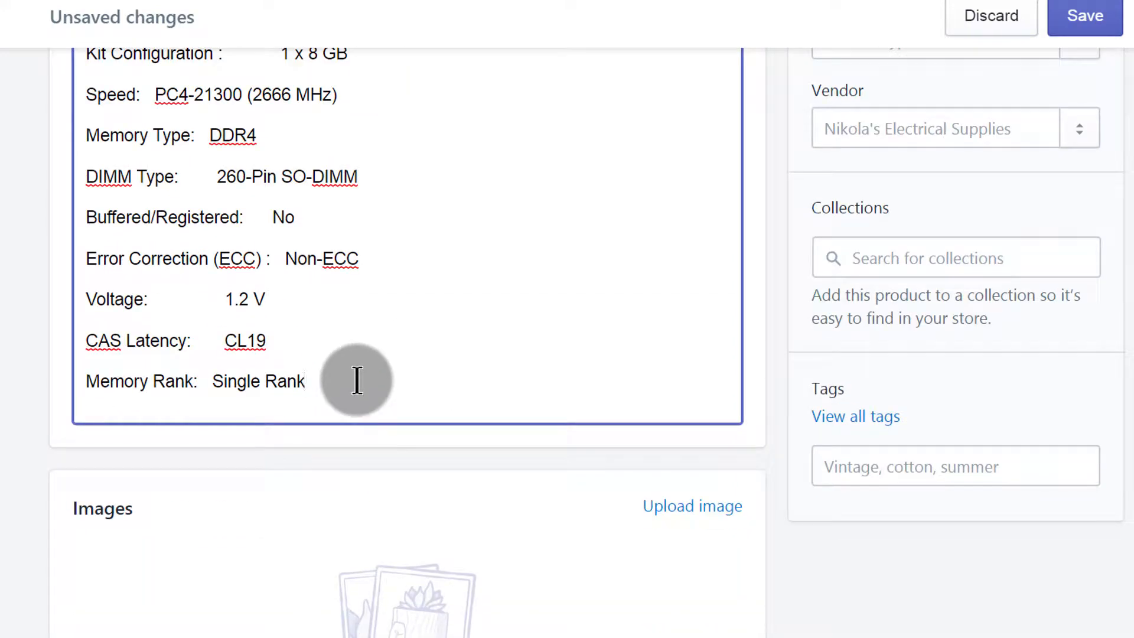
pyautogui.scroll(4, 378, 377)
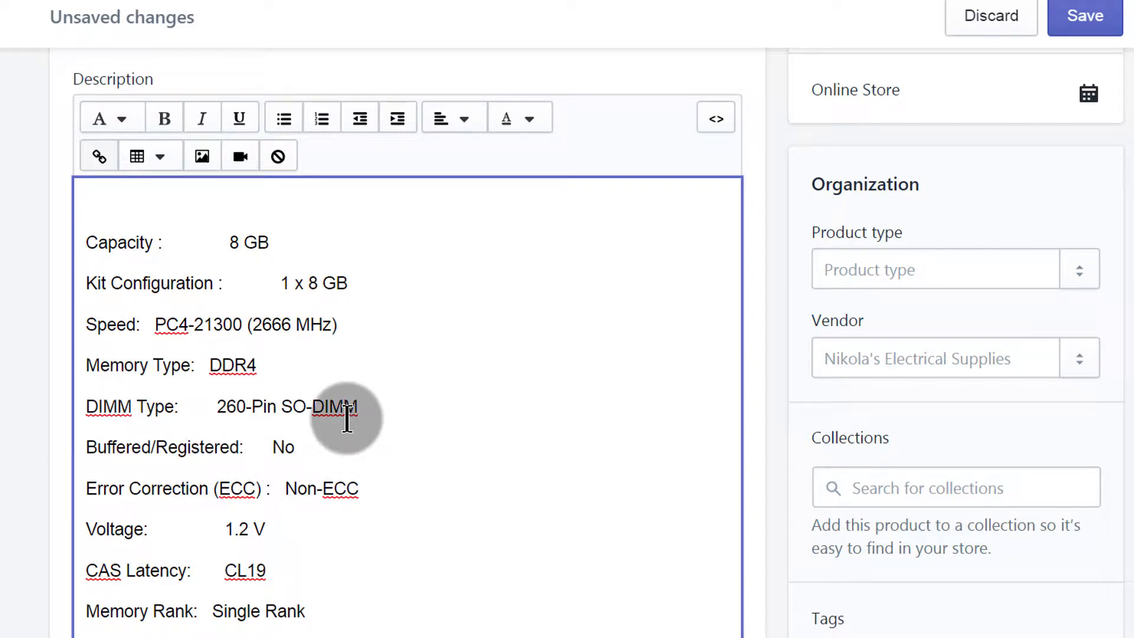
pyautogui.click(145, 204)
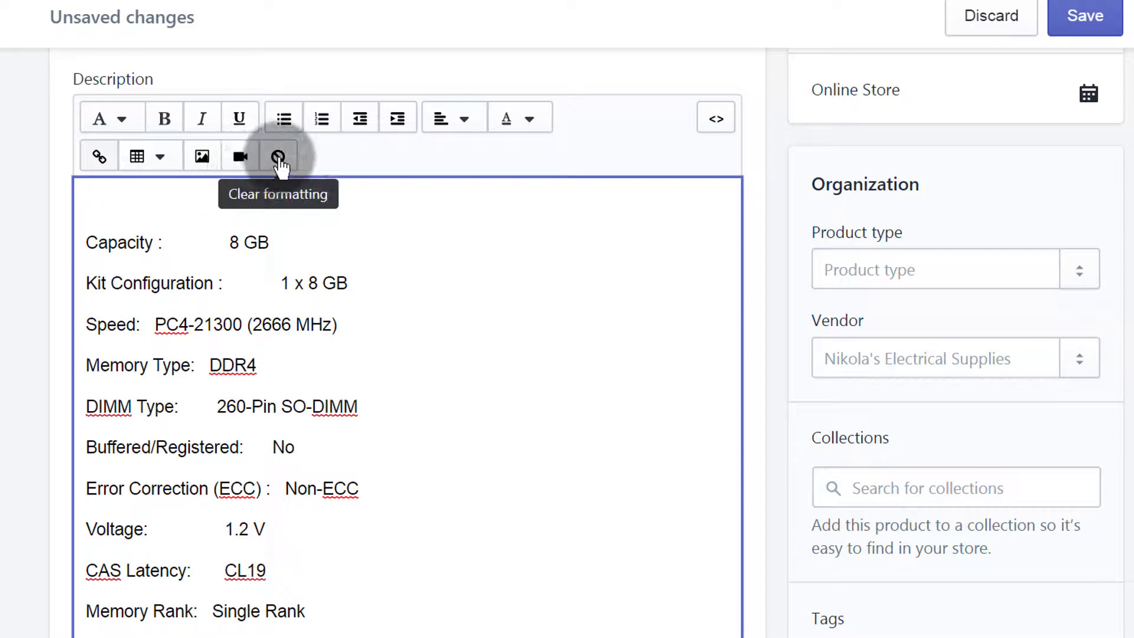
# Step: Add two product images, the front view of the Crucial RAM module followed by the angled view of a module
pyautogui.scroll(-8, 426, 296)
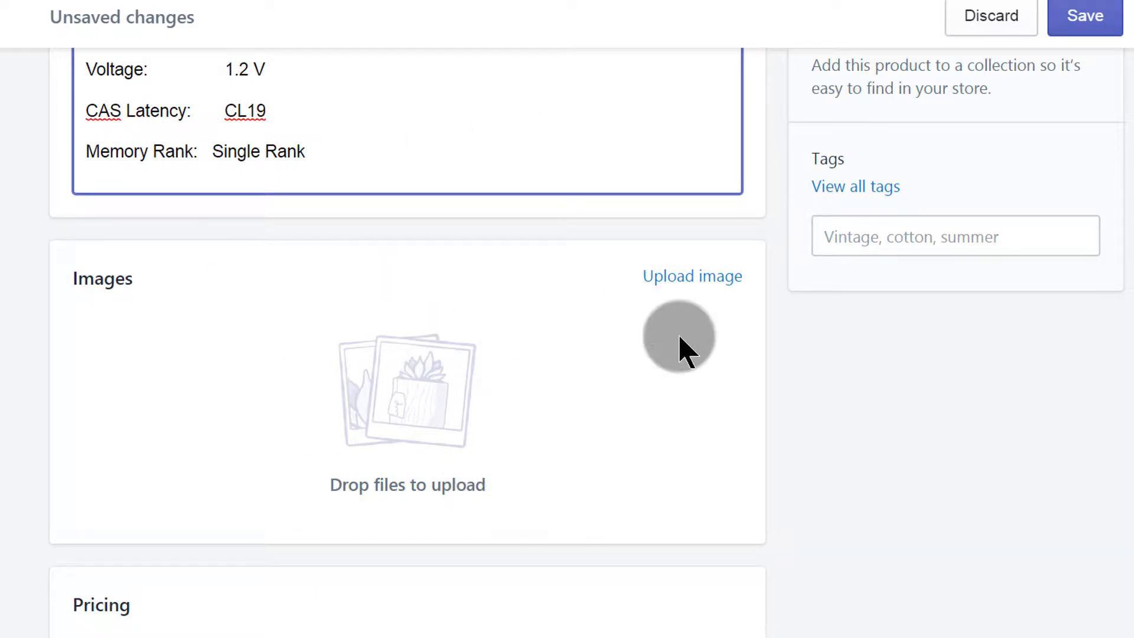
pyautogui.scroll(6, 567, 319)
pyautogui.scroll(6, 548, 289)
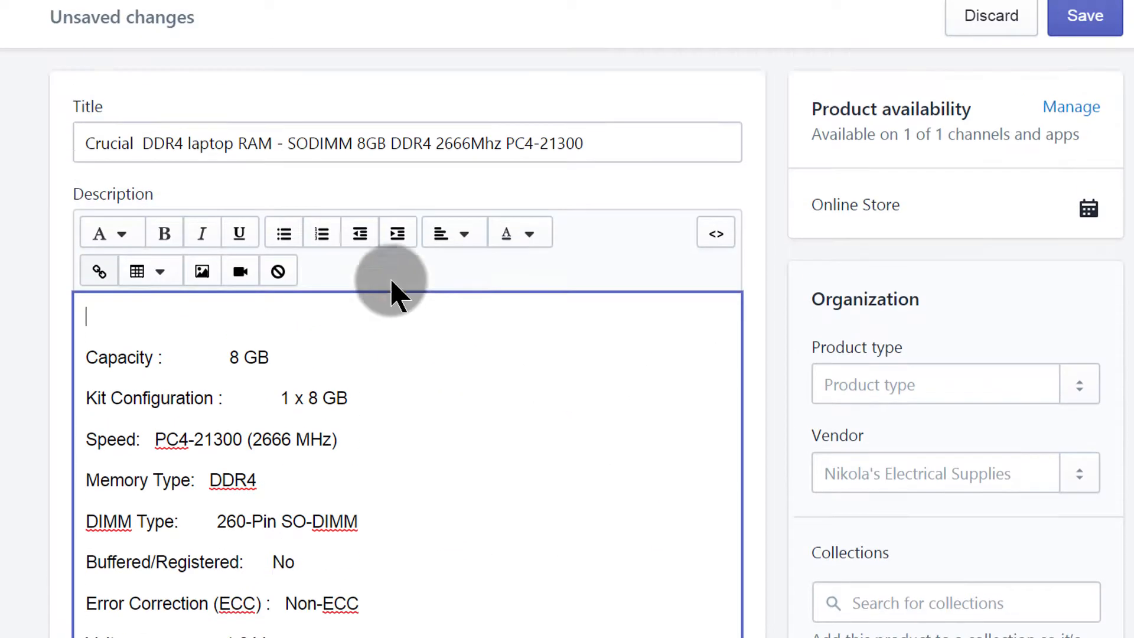
pyautogui.scroll(-10, 550, 290)
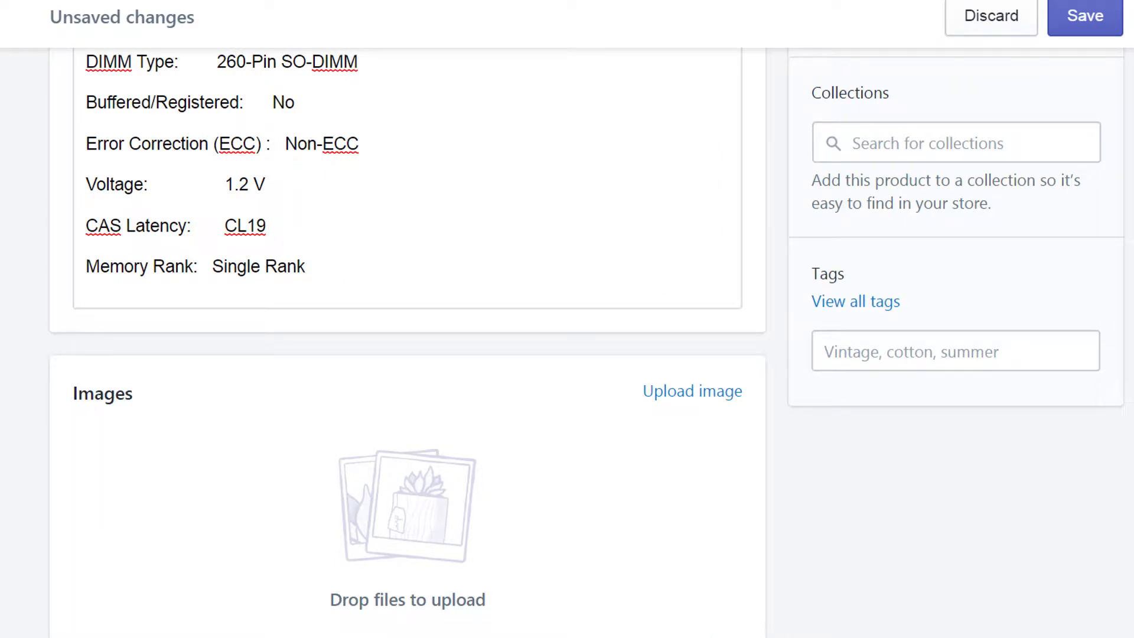
pyautogui.moveTo(922, 227); pyautogui.dragTo(192, 514)
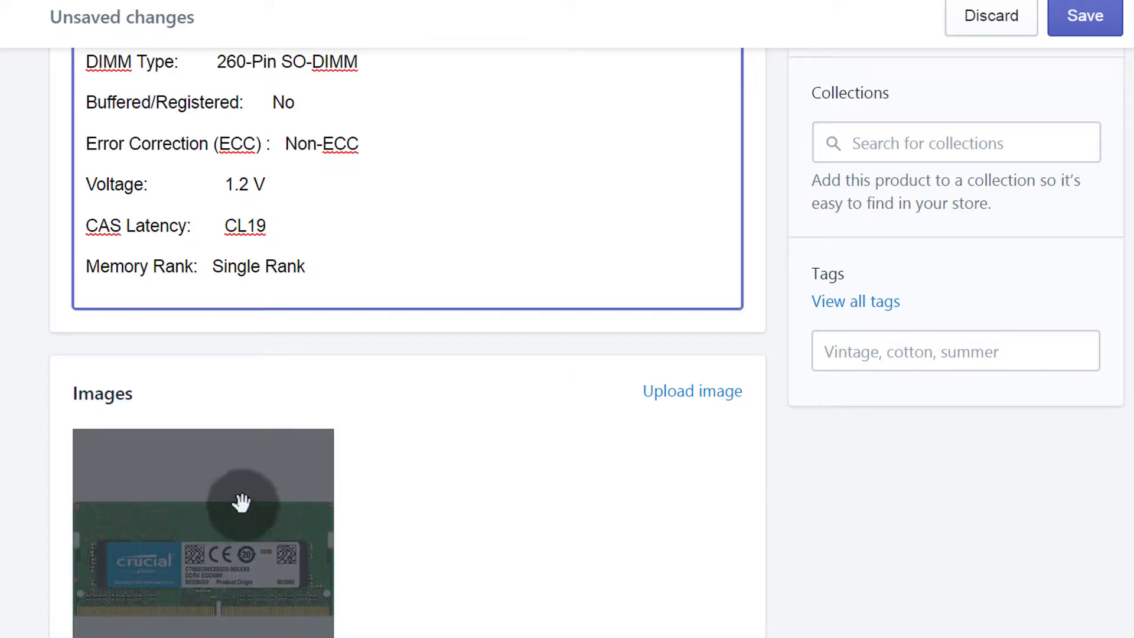
pyautogui.scroll(-2, 479, 504)
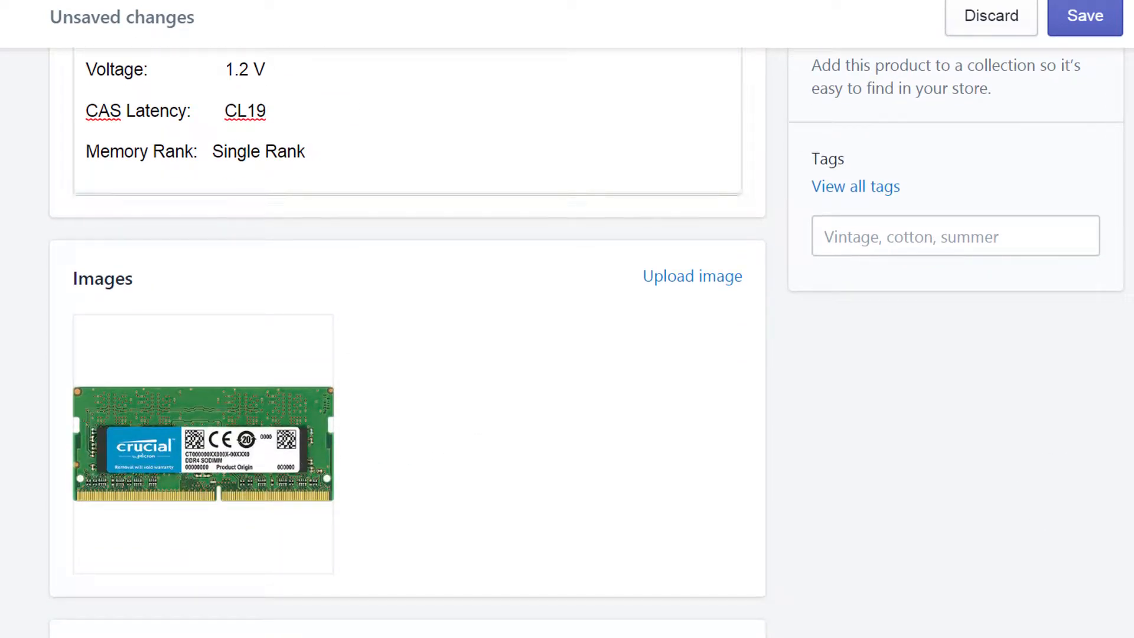
pyautogui.moveTo(934, 290); pyautogui.dragTo(558, 458)
pyautogui.scroll(-2, 742, 437)
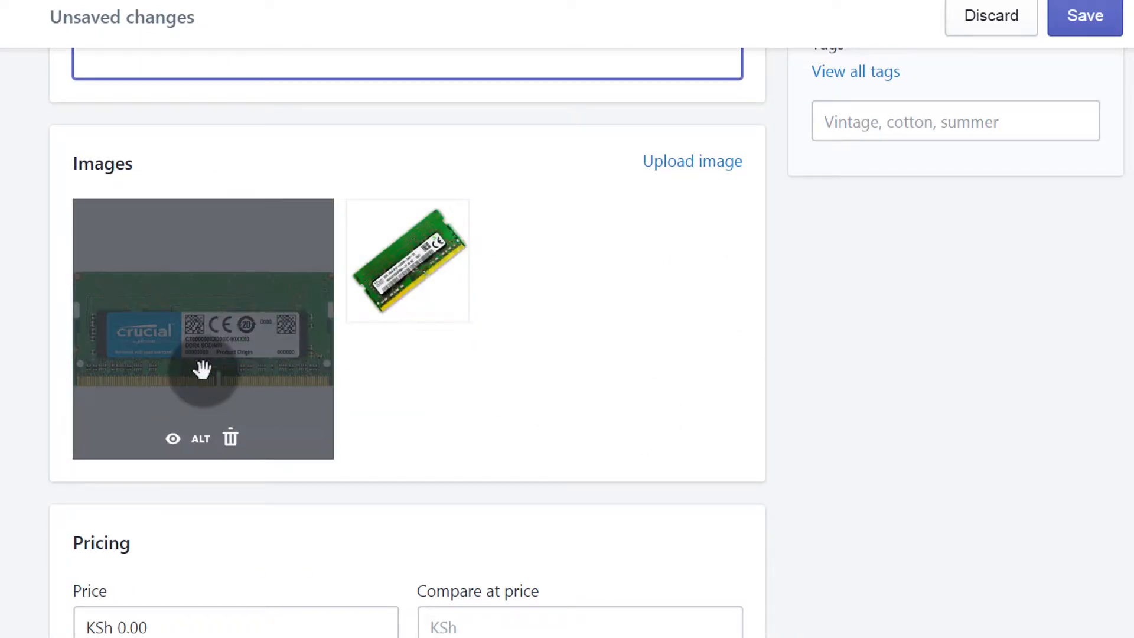
pyautogui.click(1094, 27)
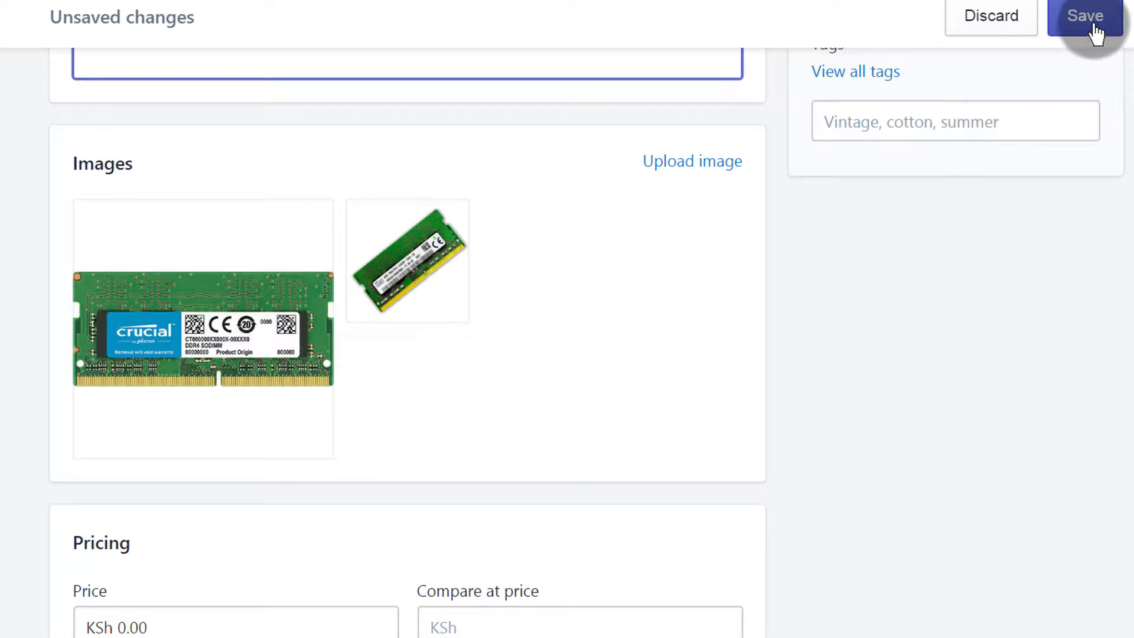
pyautogui.scroll(-4, 768, 329)
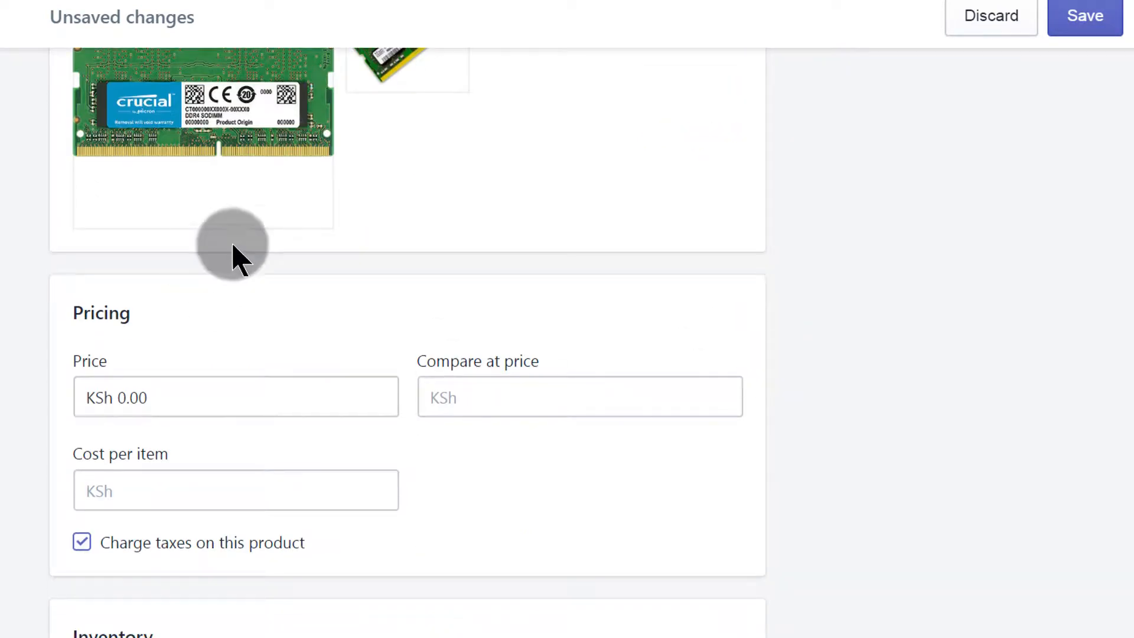
pyautogui.scroll(1, 398, 246)
pyautogui.scroll(3, 399, 245)
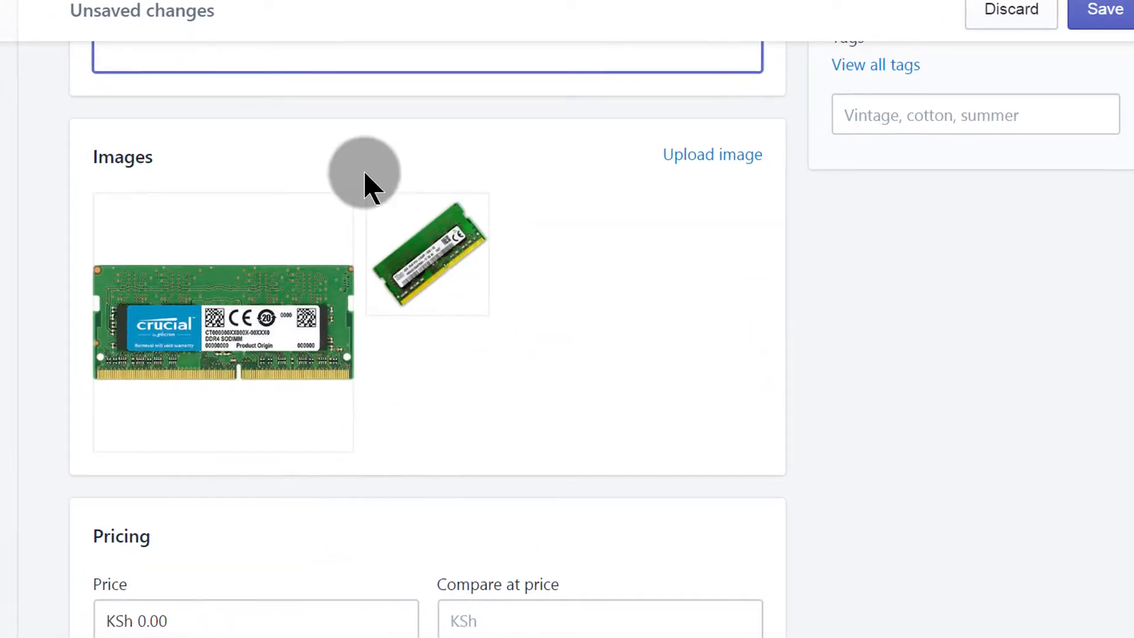
pyautogui.scroll(-2, 919, 233)
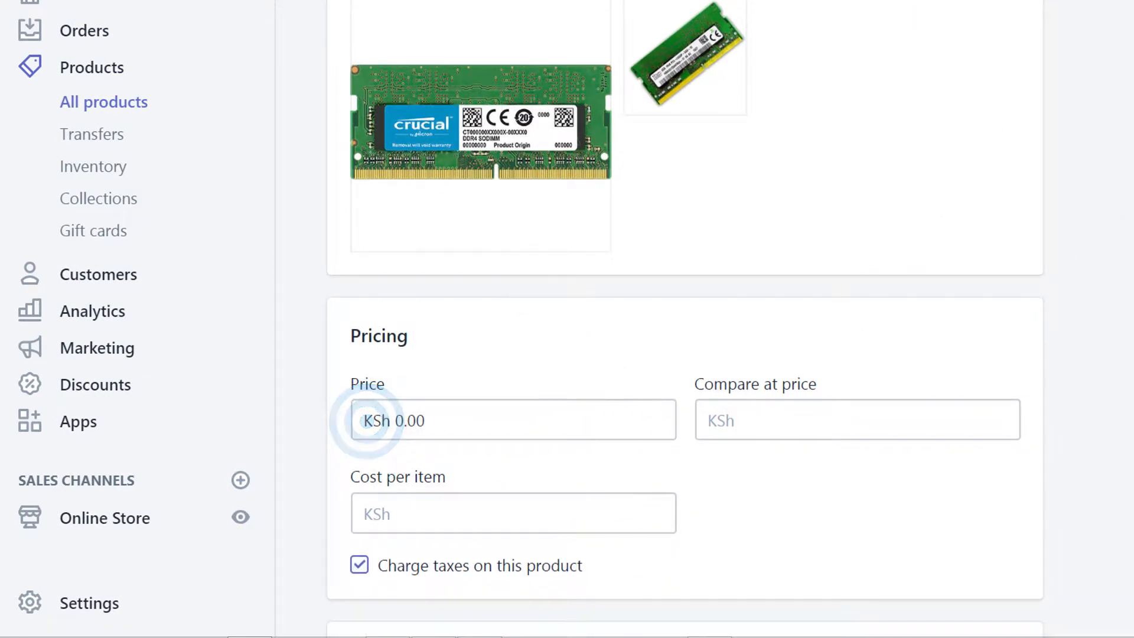
pyautogui.scroll(6, 539, 289)
pyautogui.scroll(-5, 336, 531)
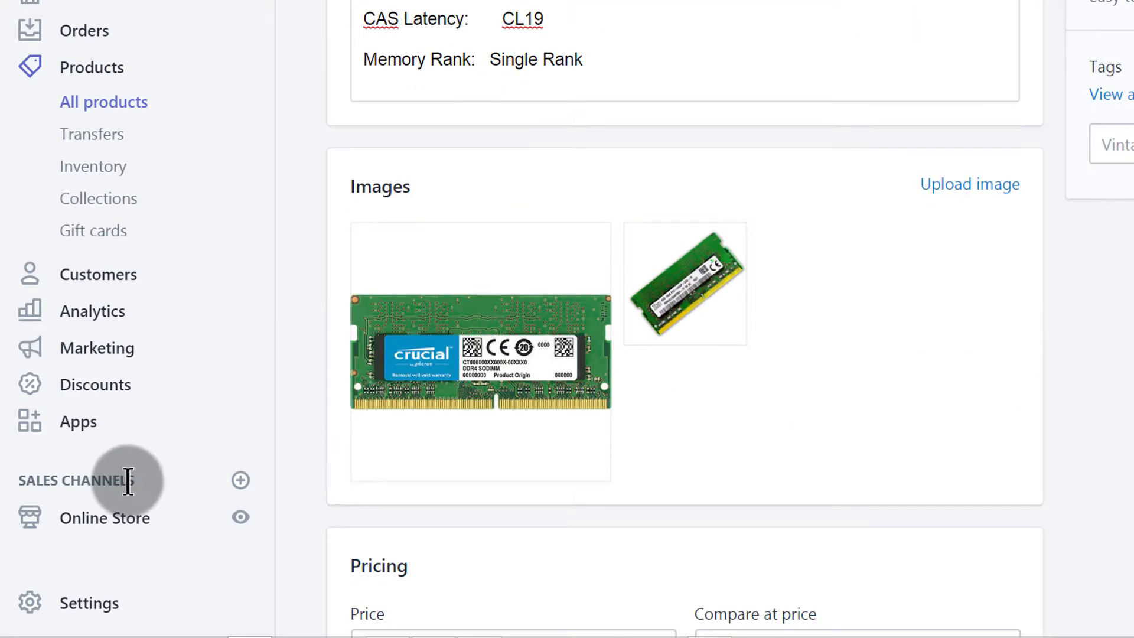
# Step: Open the store settings in a separate browser tab and go to the General settings page
pyautogui.rightClick(91, 617)
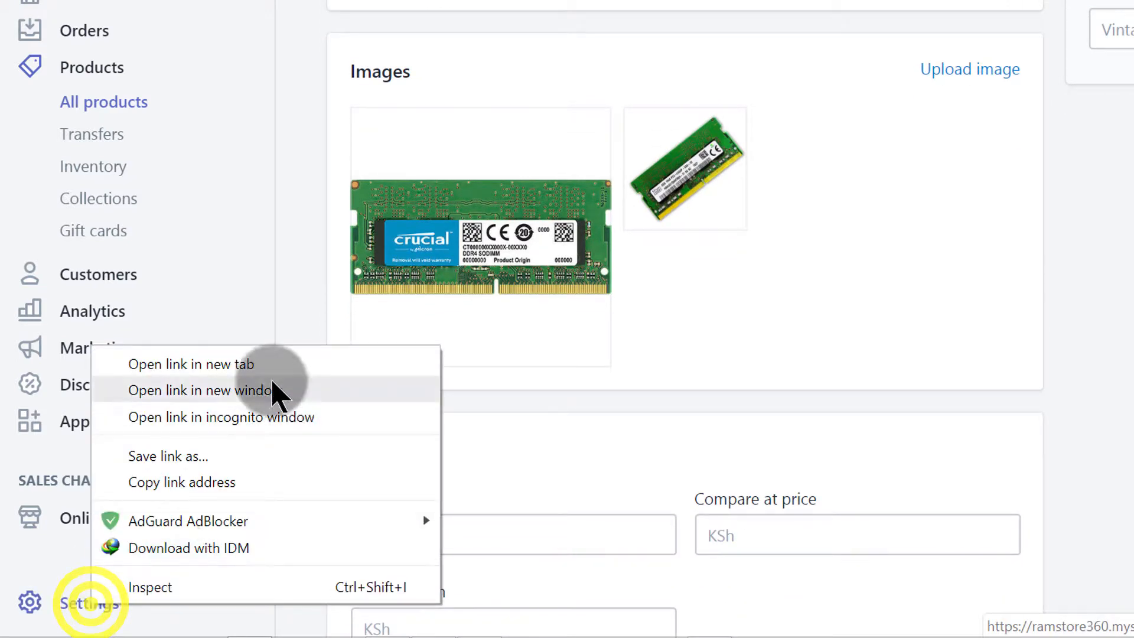
pyautogui.click(250, 364)
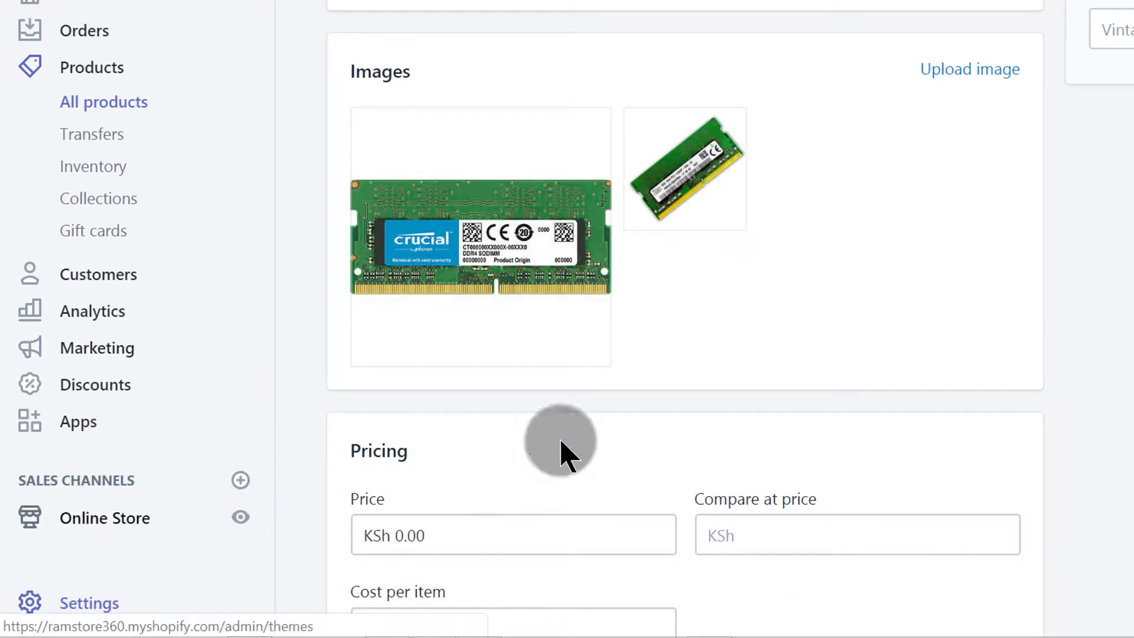
pyautogui.click(430, 531)
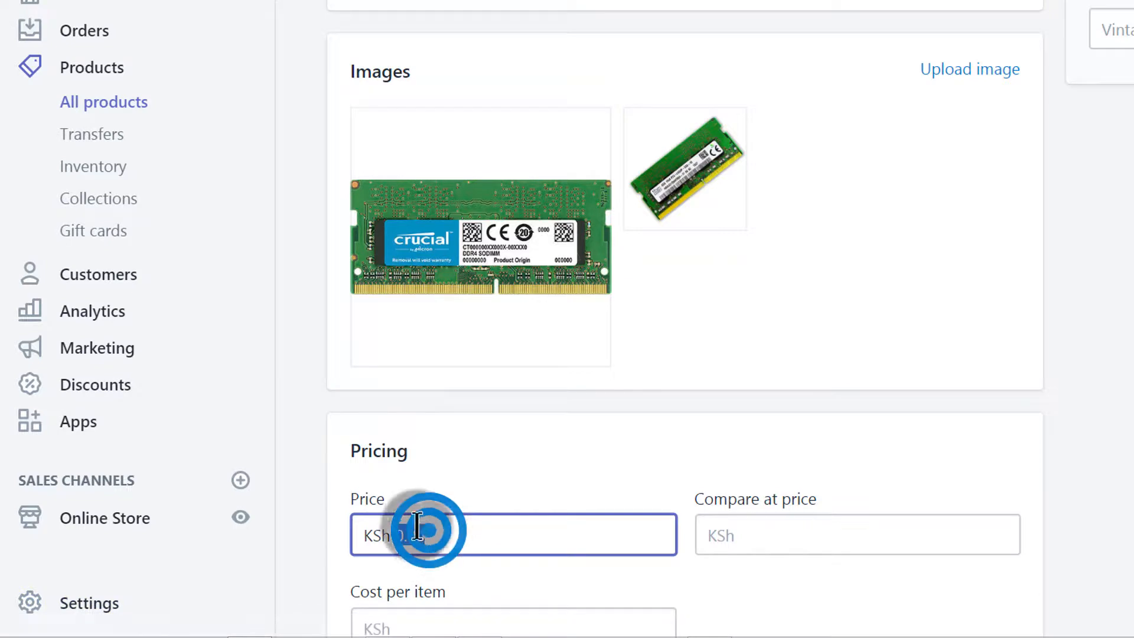
pyautogui.click(555, 1)
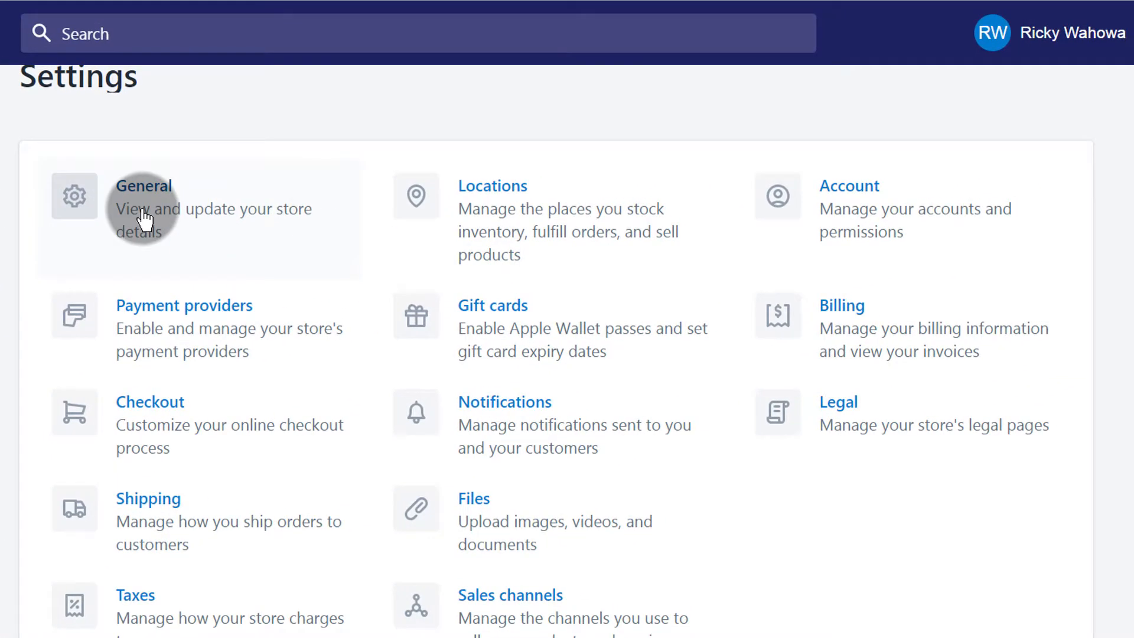
pyautogui.click(455, 104)
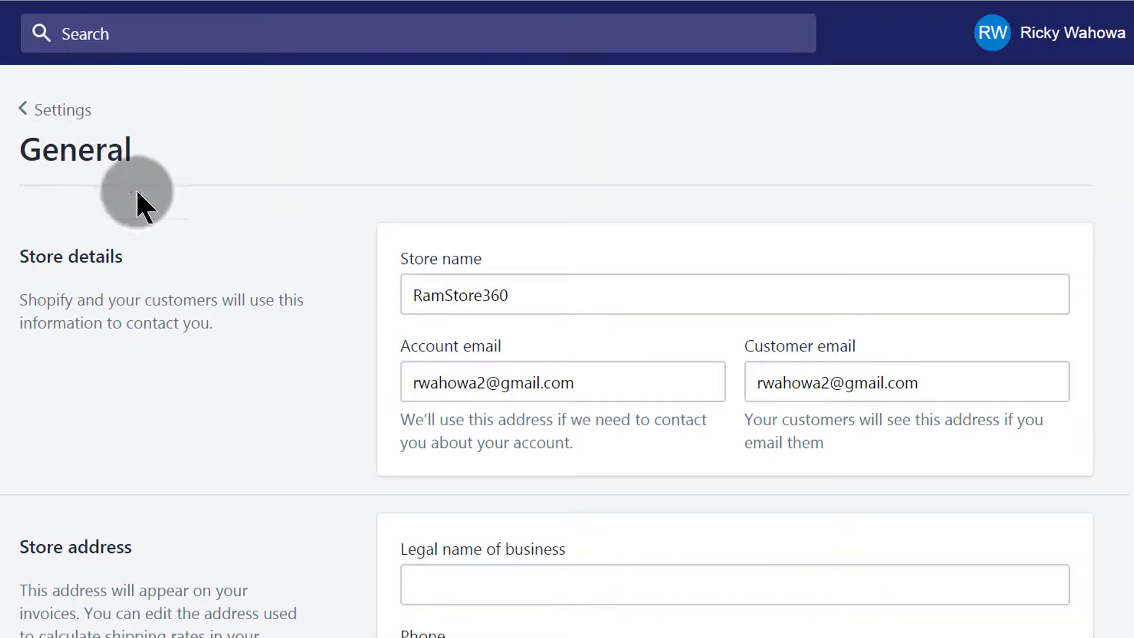
# Step: Set the store currency to US dollar (USD) and save the general settings
pyautogui.scroll(-2, 768, 328)
pyautogui.scroll(-2, 591, 280)
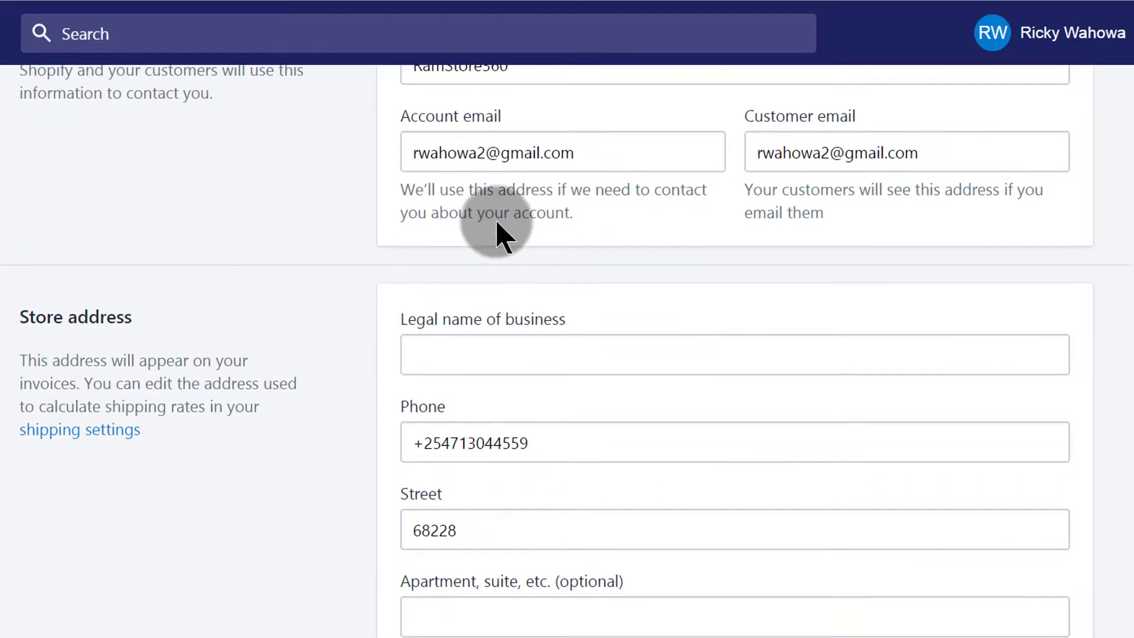
pyautogui.scroll(-4, 425, 362)
pyautogui.scroll(-8, 623, 395)
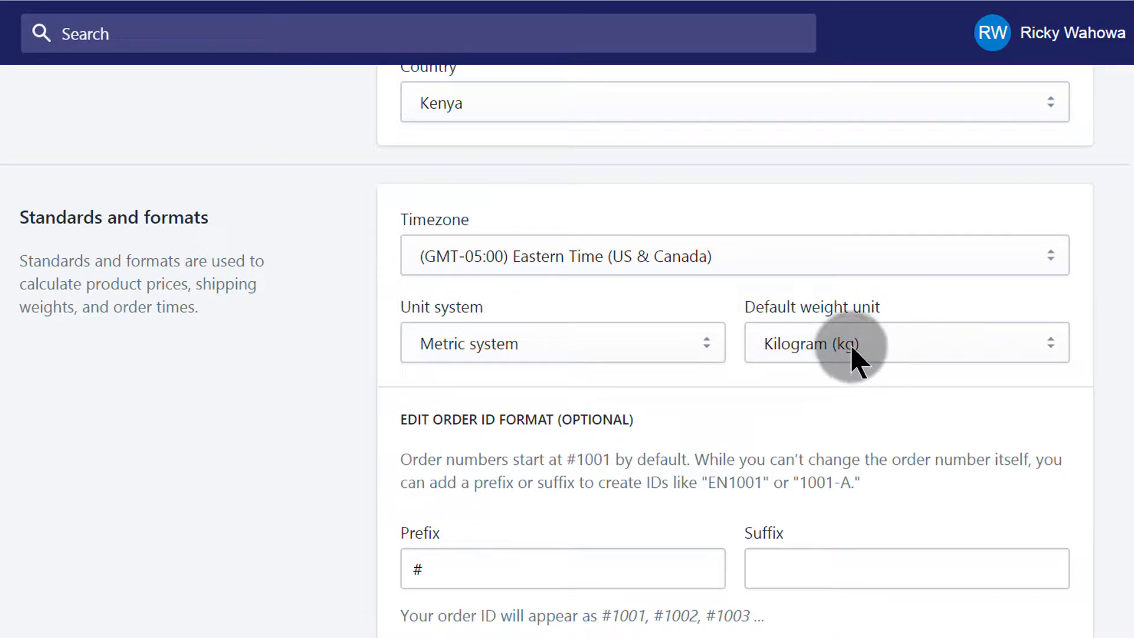
pyautogui.scroll(-4, 615, 392)
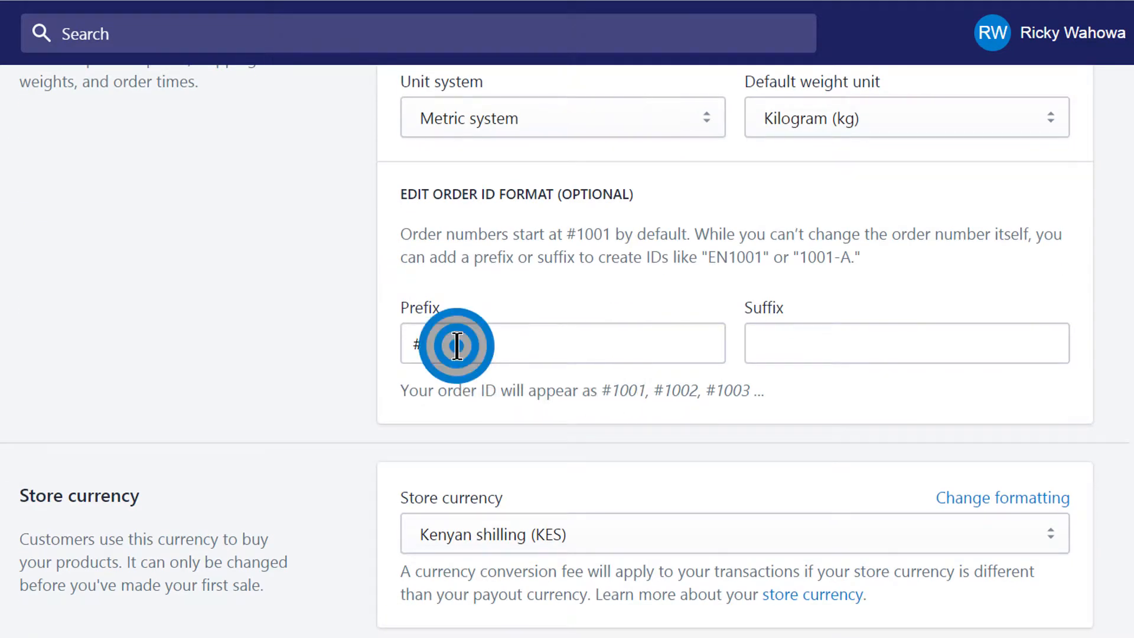
pyautogui.click(457, 346)
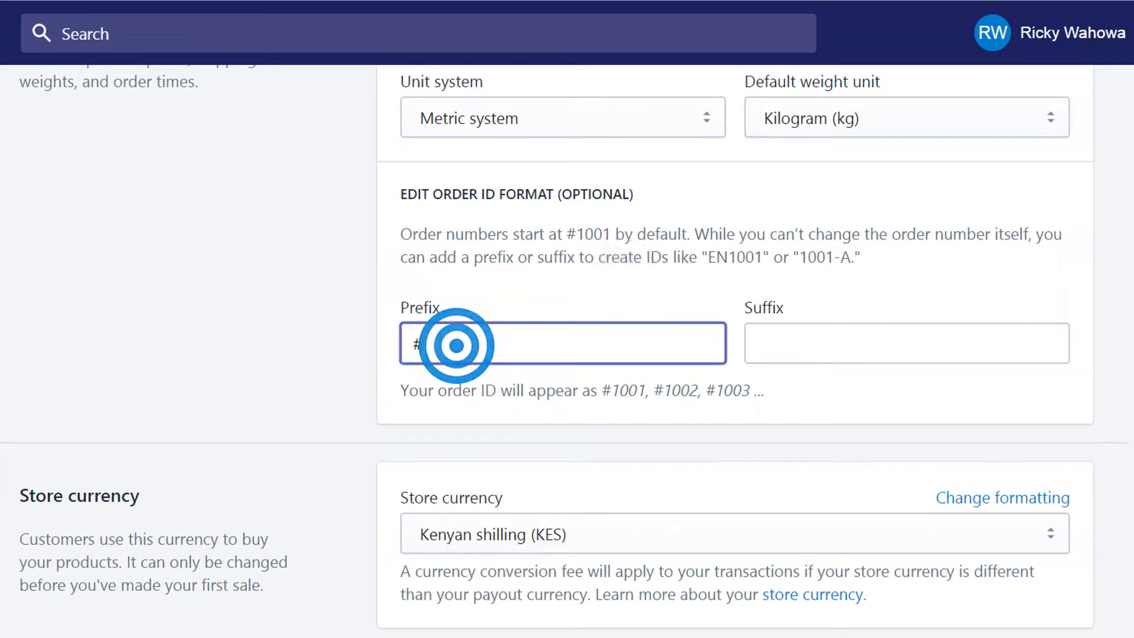
pyautogui.click(488, 550)
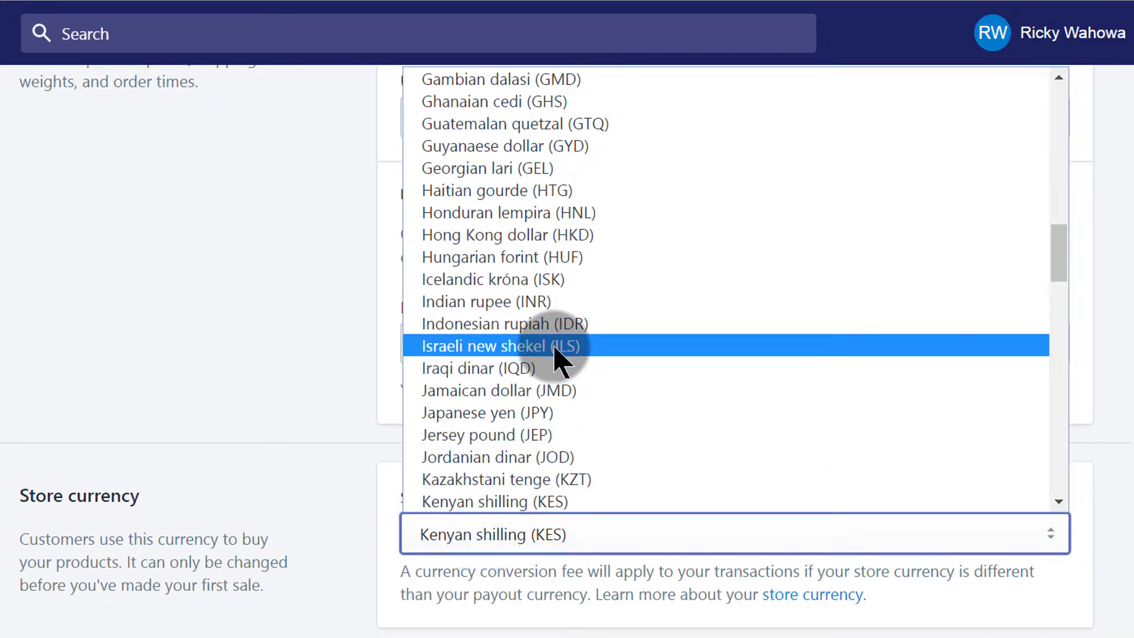
pyautogui.scroll(15, 555, 355)
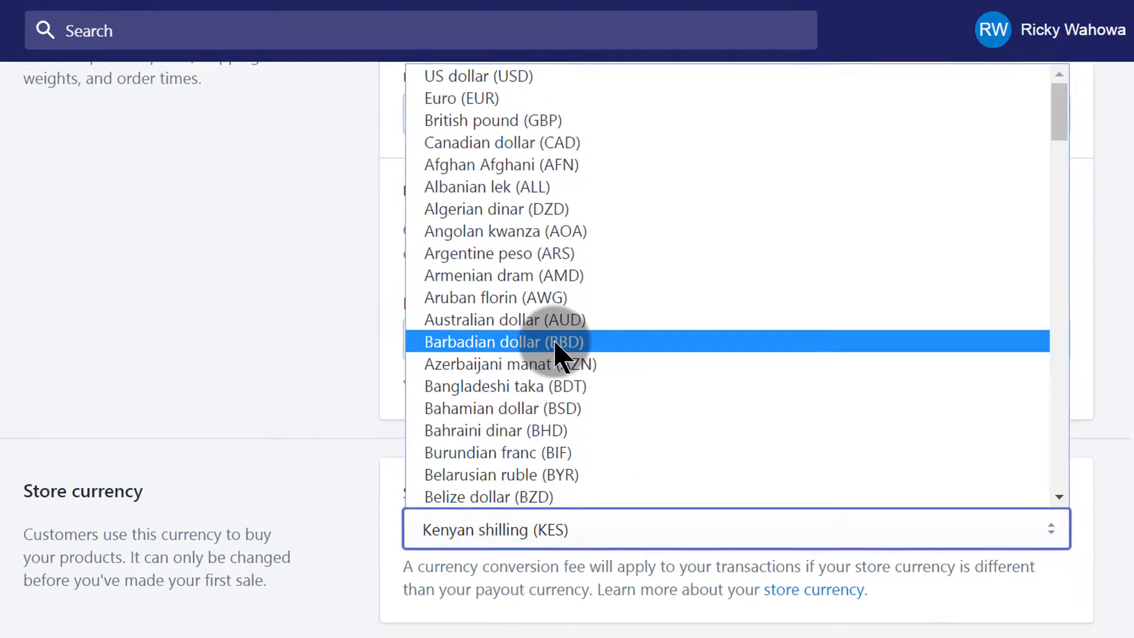
pyautogui.click(487, 79)
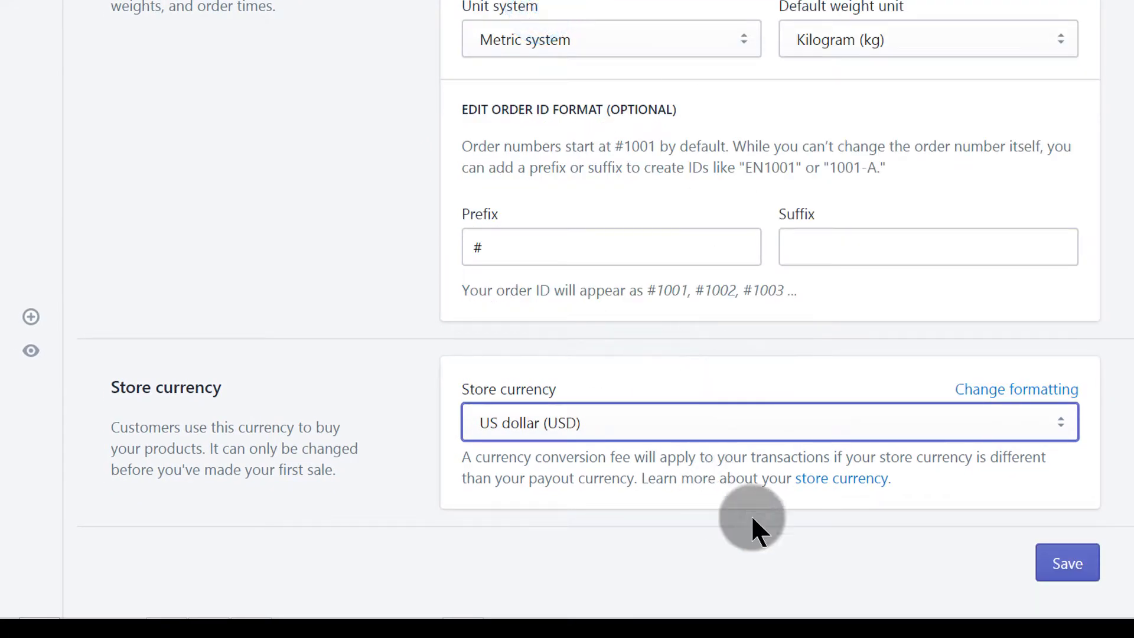
pyautogui.click(1068, 563)
# Step: Return to the unsaved RAM product and save it to the store
pyautogui.scroll(7, 476, 520)
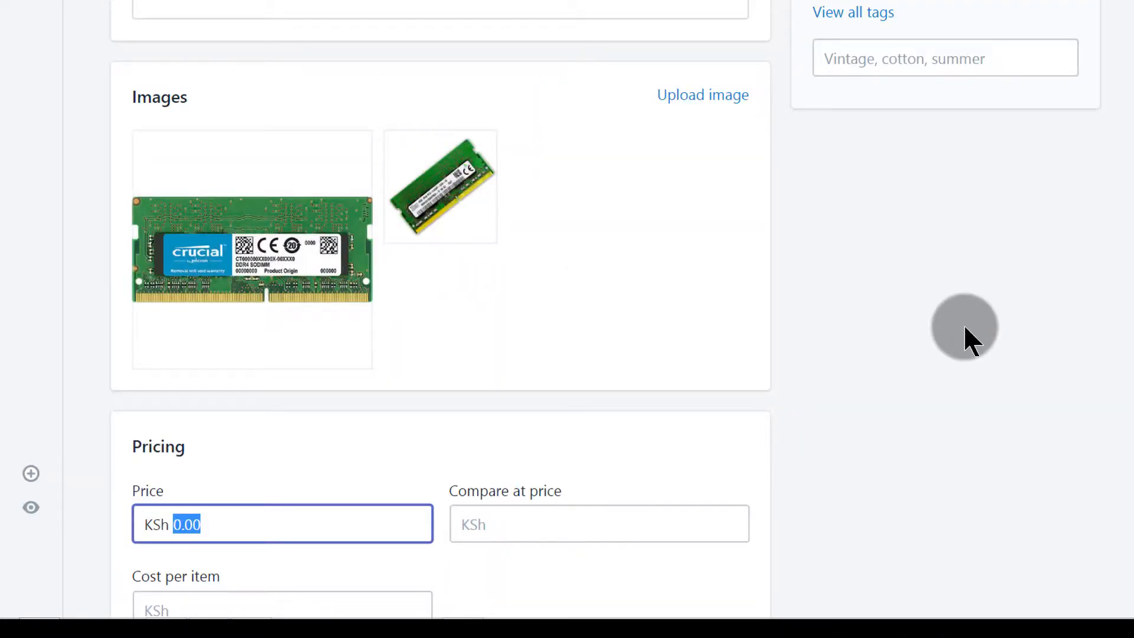
pyautogui.click(965, 328)
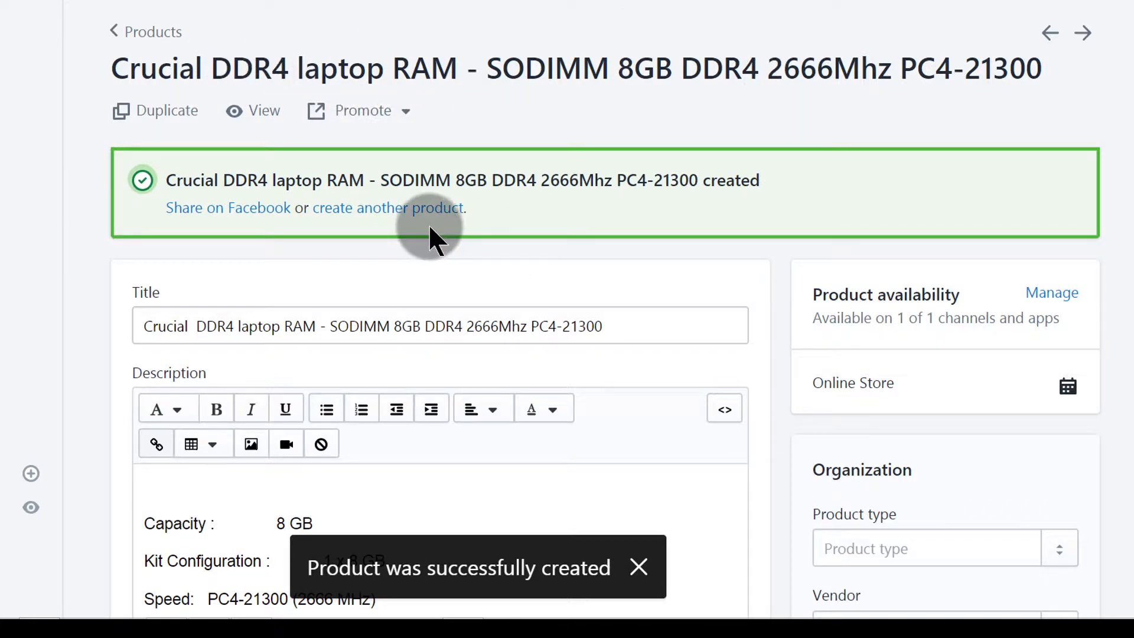
# Step: Set the RAM product's price to $50.00
pyautogui.scroll(-3, 618, 20)
pyautogui.scroll(-3, 610, 278)
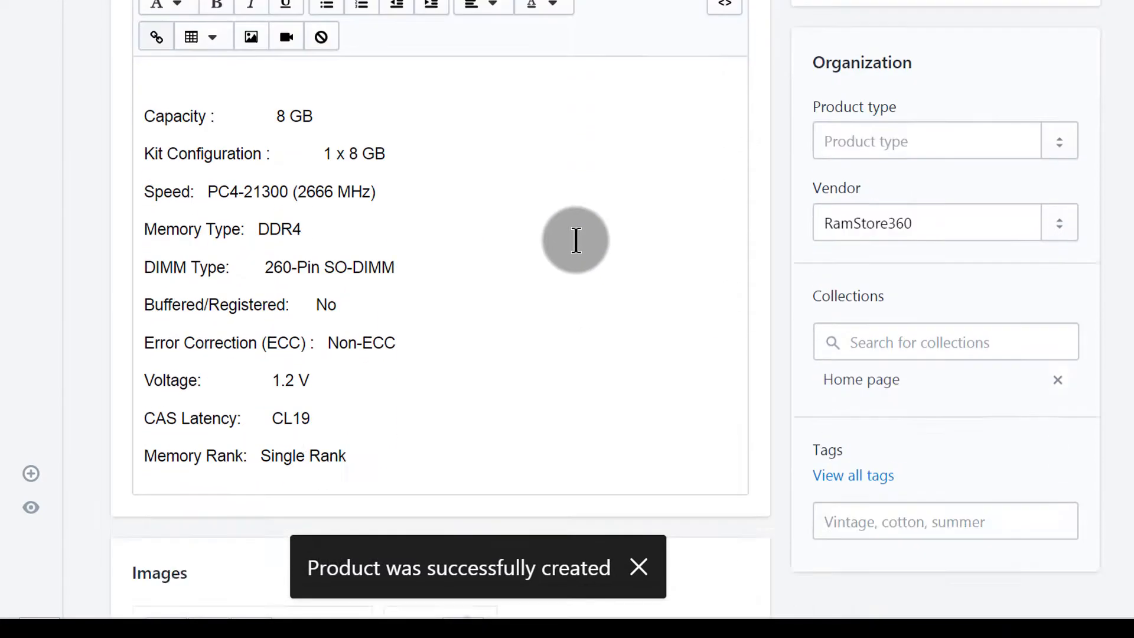
pyautogui.scroll(-10, 576, 240)
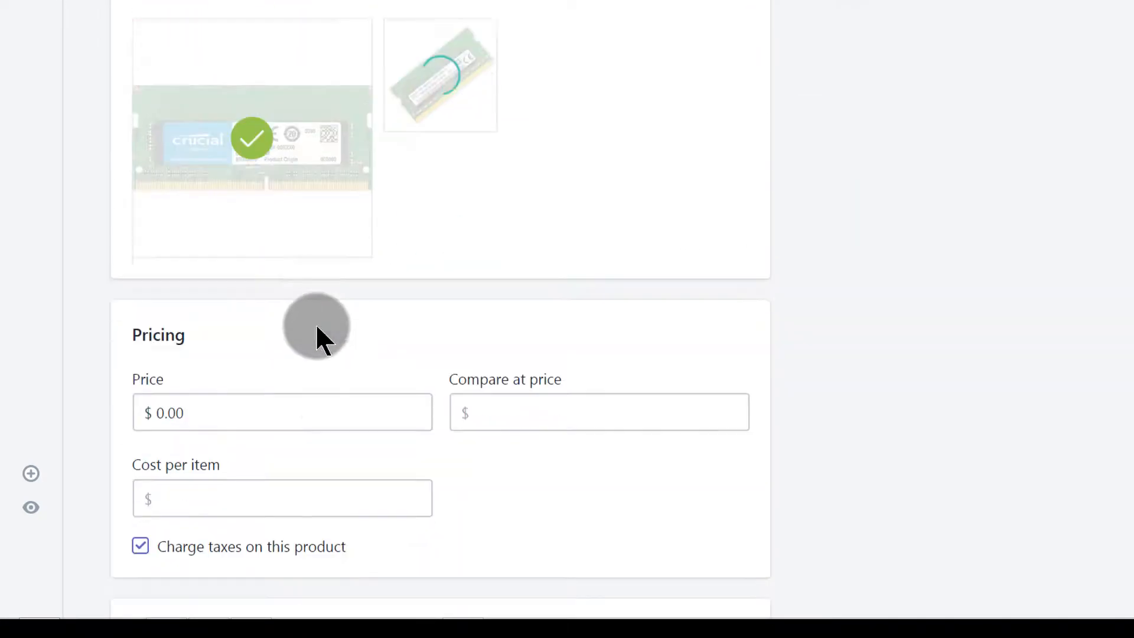
pyautogui.scroll(-3, 317, 327)
pyautogui.click(204, 244)
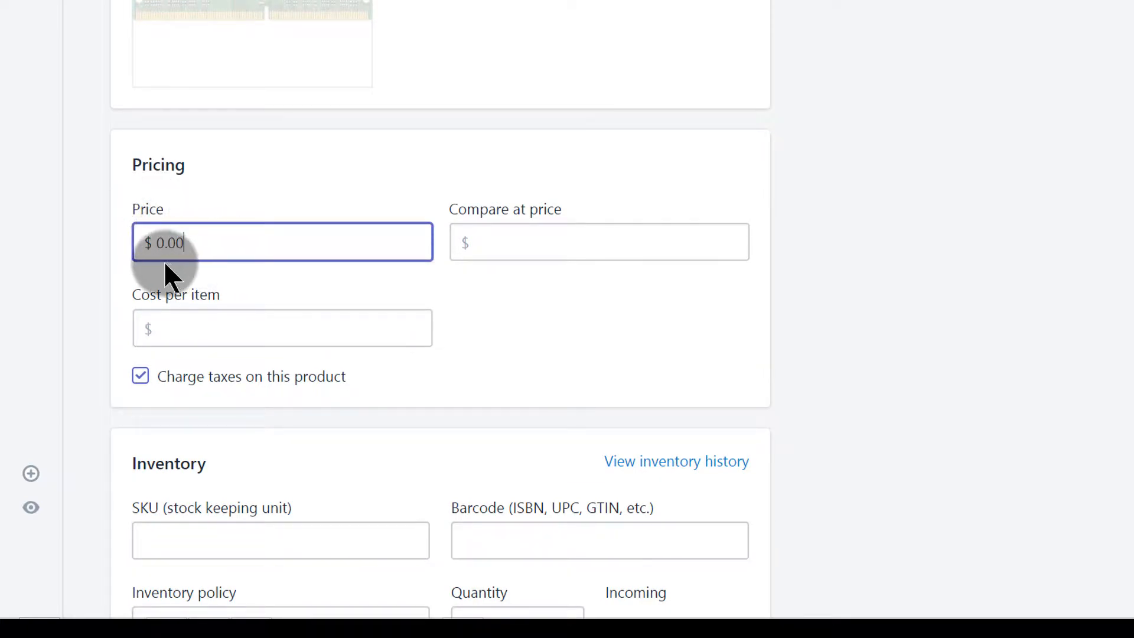
pyautogui.click(156, 239)
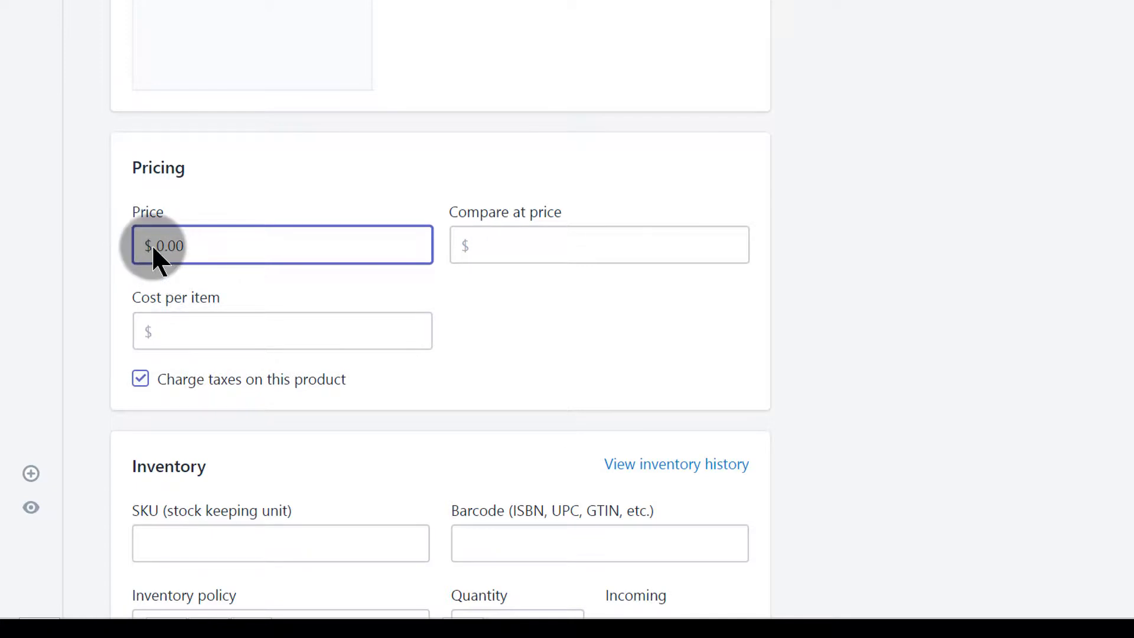
pyautogui.scroll(4, 294, 170)
pyautogui.scroll(-10, 420, 283)
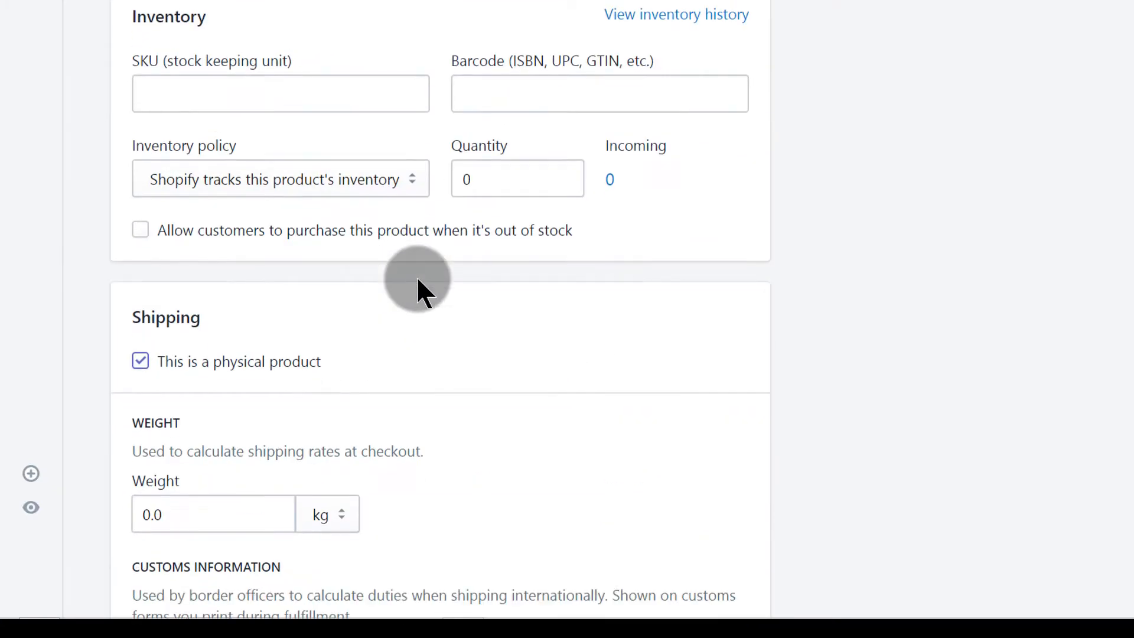
pyautogui.scroll(4, 417, 280)
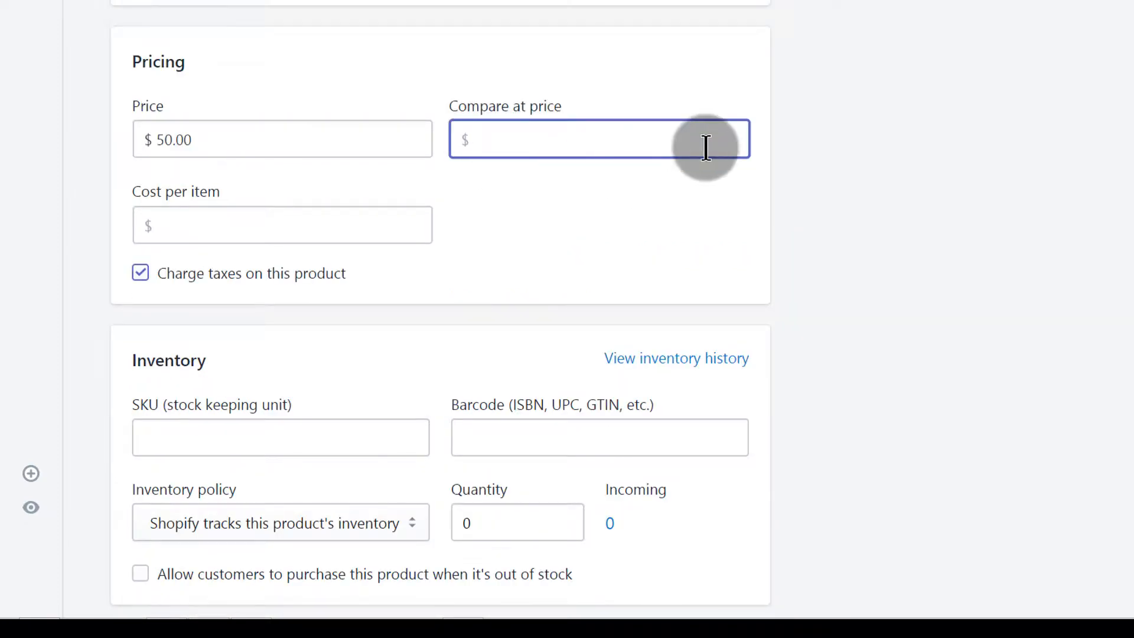
pyautogui.scroll(-2, 501, 253)
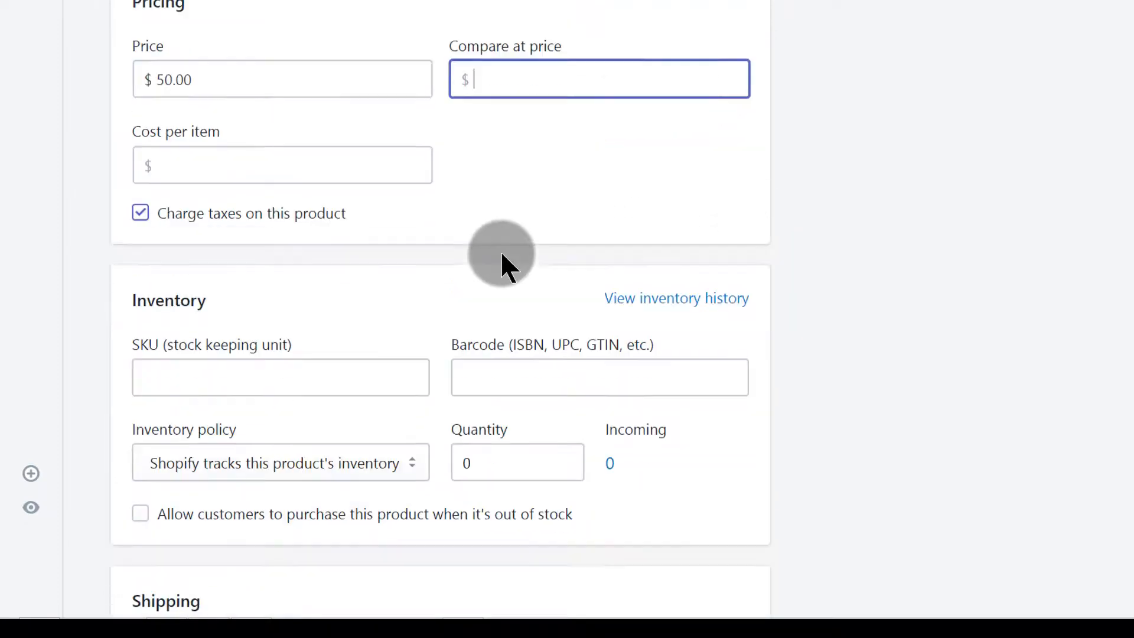
pyautogui.click(141, 168)
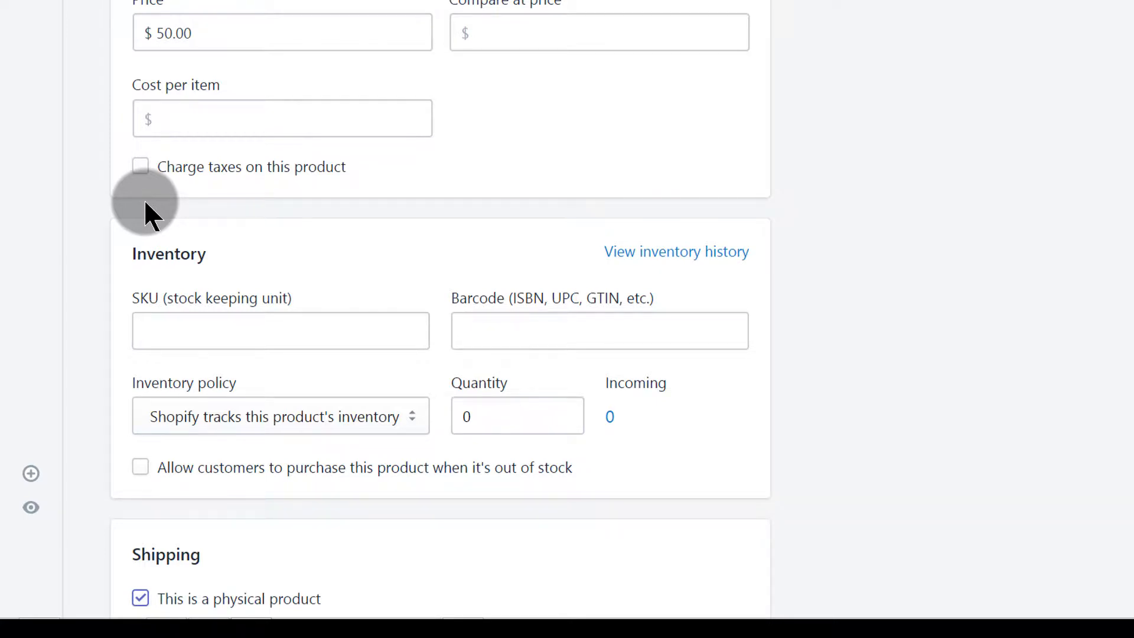
pyautogui.click(141, 168)
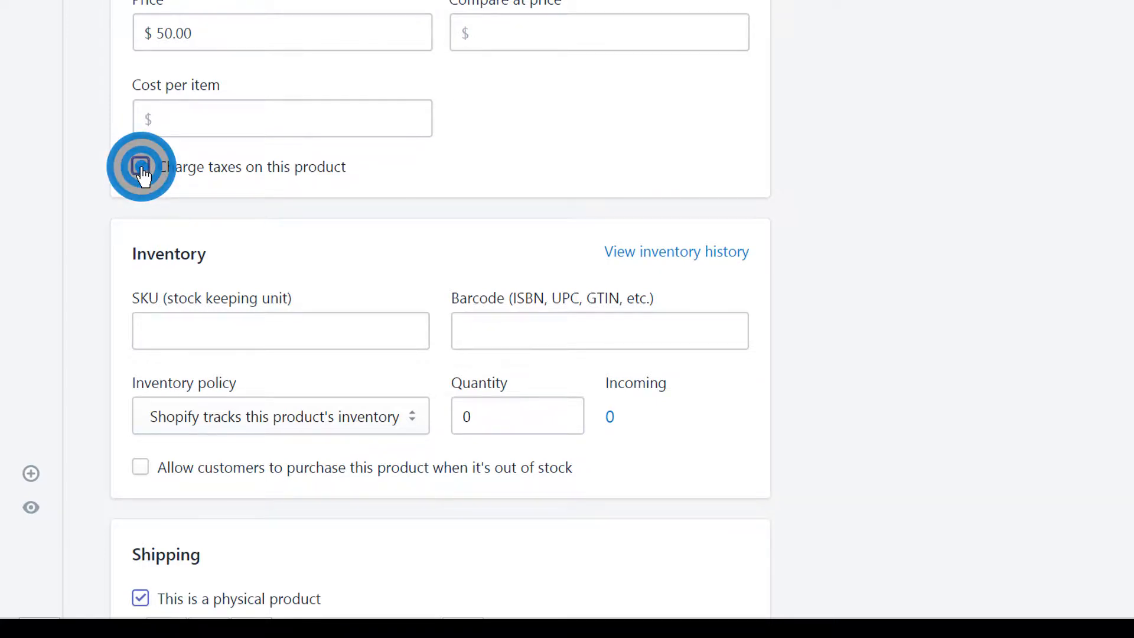
pyautogui.click(140, 167)
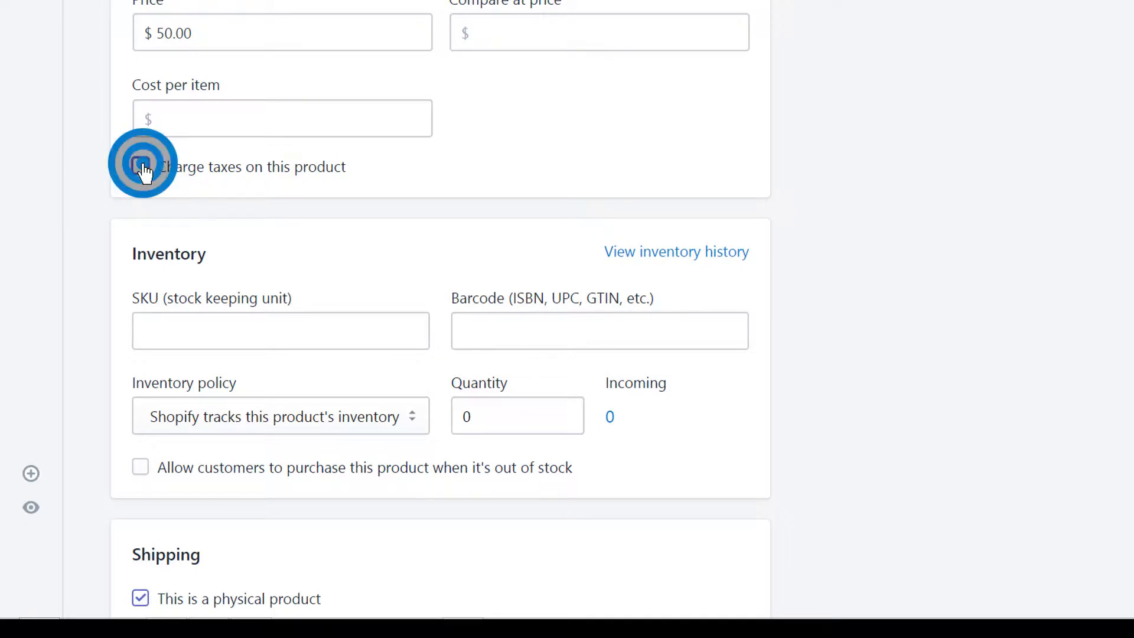
pyautogui.click(144, 168)
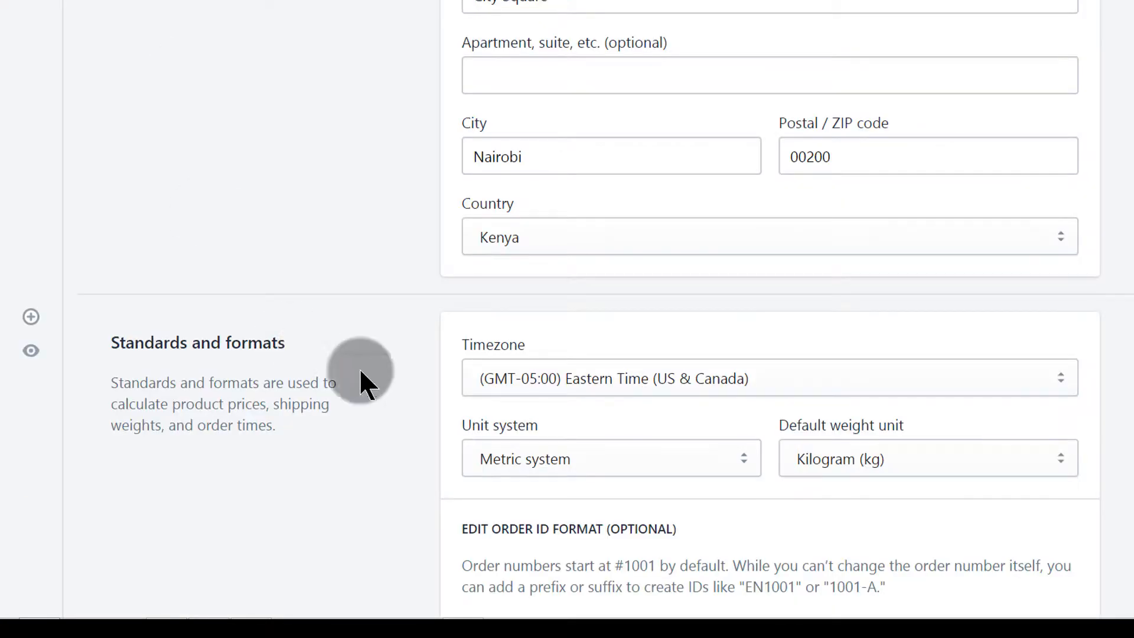
# Step: Go to the store's Taxes settings and review the tax regions and tax calculation options
pyautogui.scroll(10, 360, 368)
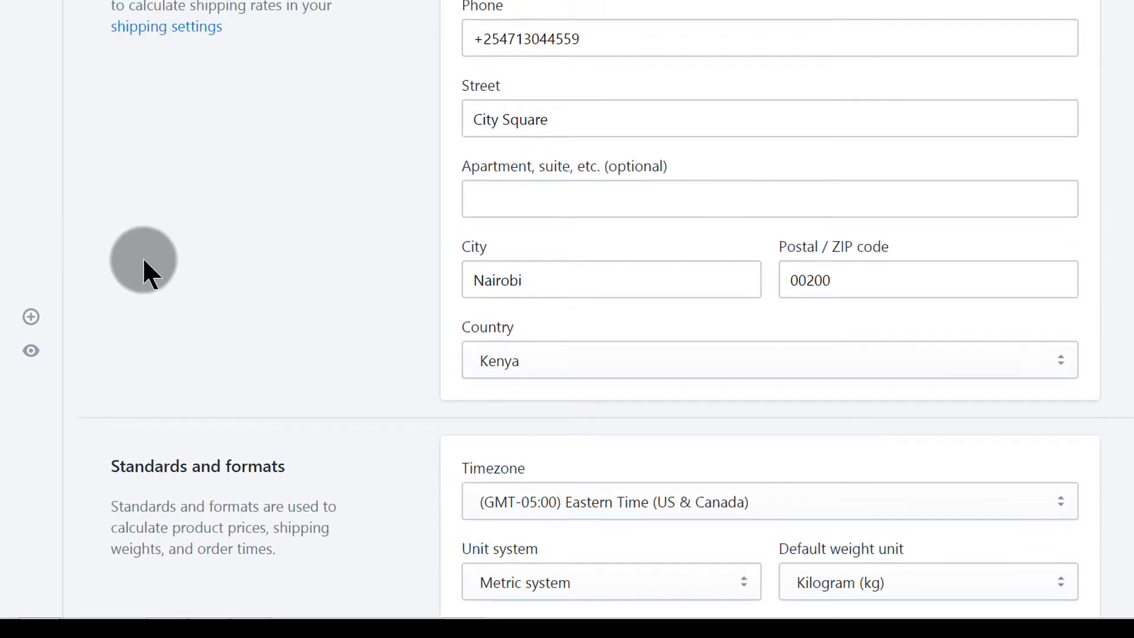
pyautogui.click(130, 35)
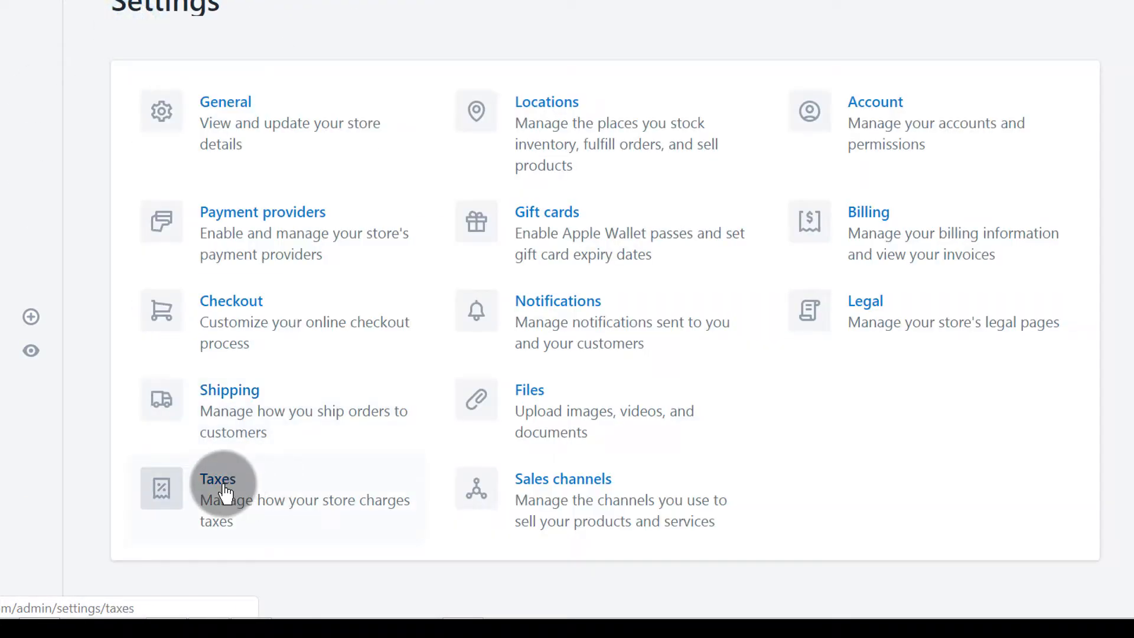
pyautogui.click(237, 488)
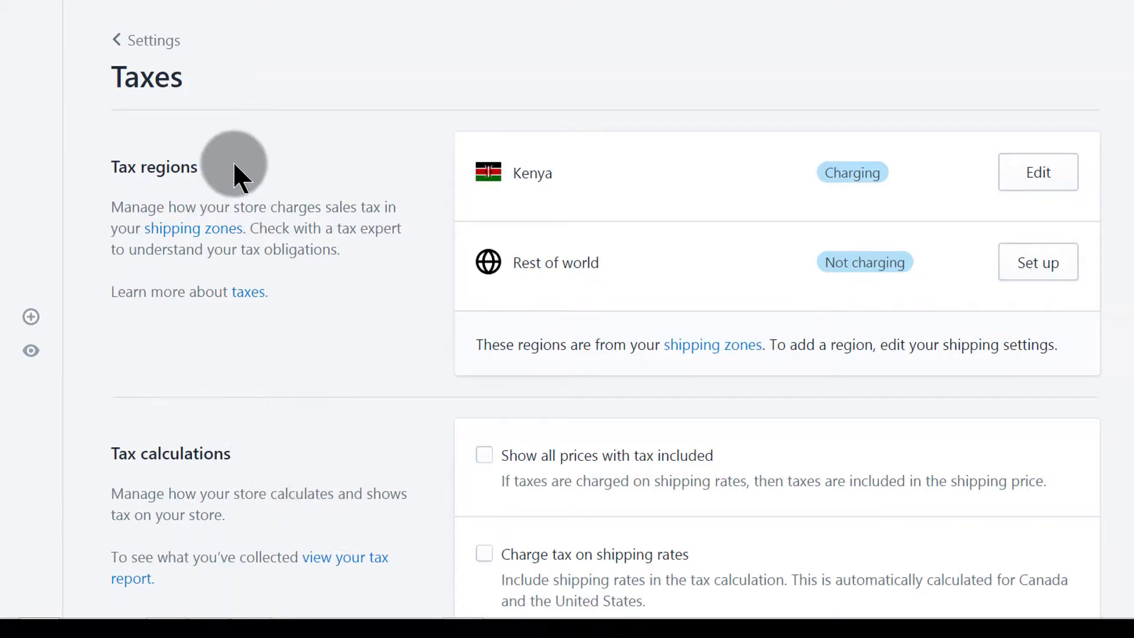
pyautogui.scroll(-2, 707, 299)
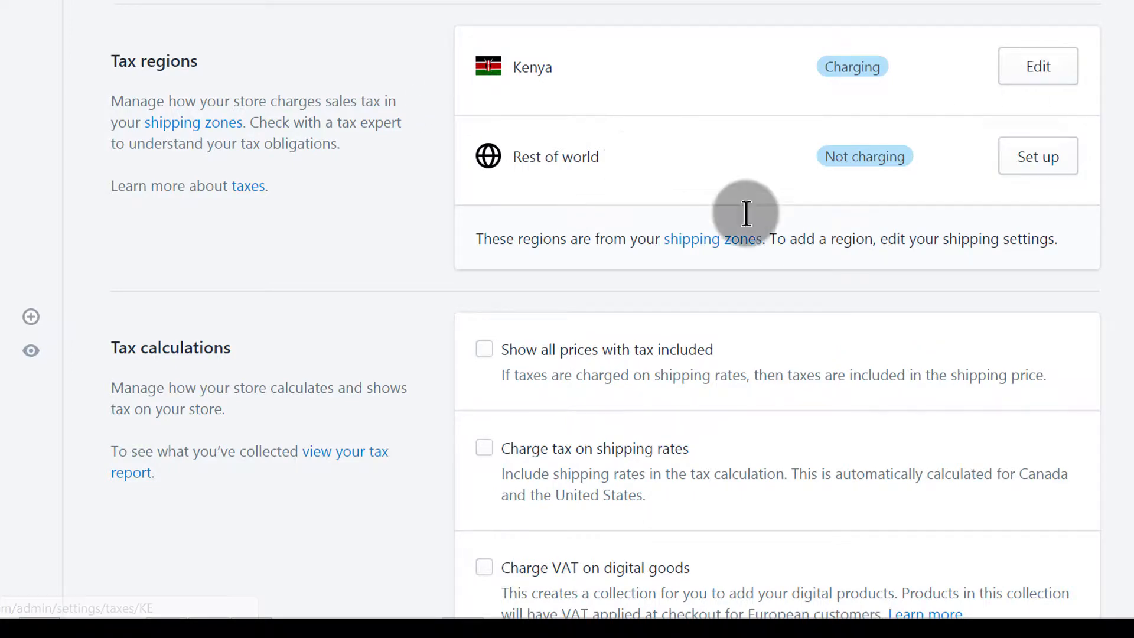
pyautogui.scroll(-1, 462, 293)
pyautogui.scroll(-2, 473, 295)
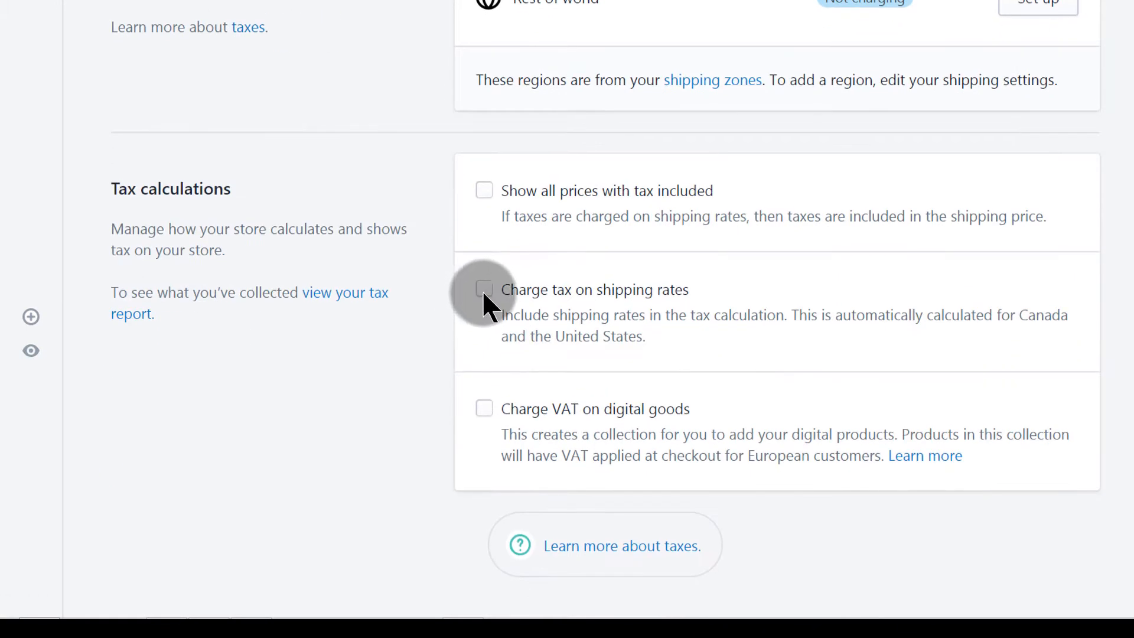
# Step: Open the Kenya tax region and examine its base country tax rate
pyautogui.scroll(4, 502, 290)
pyautogui.click(1052, 180)
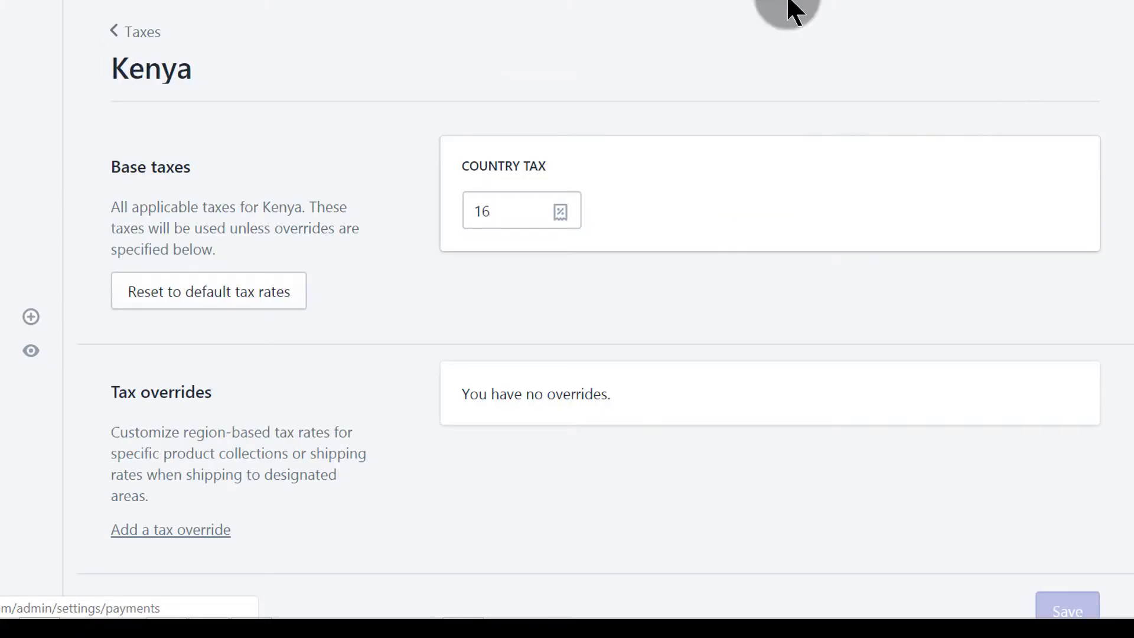
pyautogui.click(504, 209)
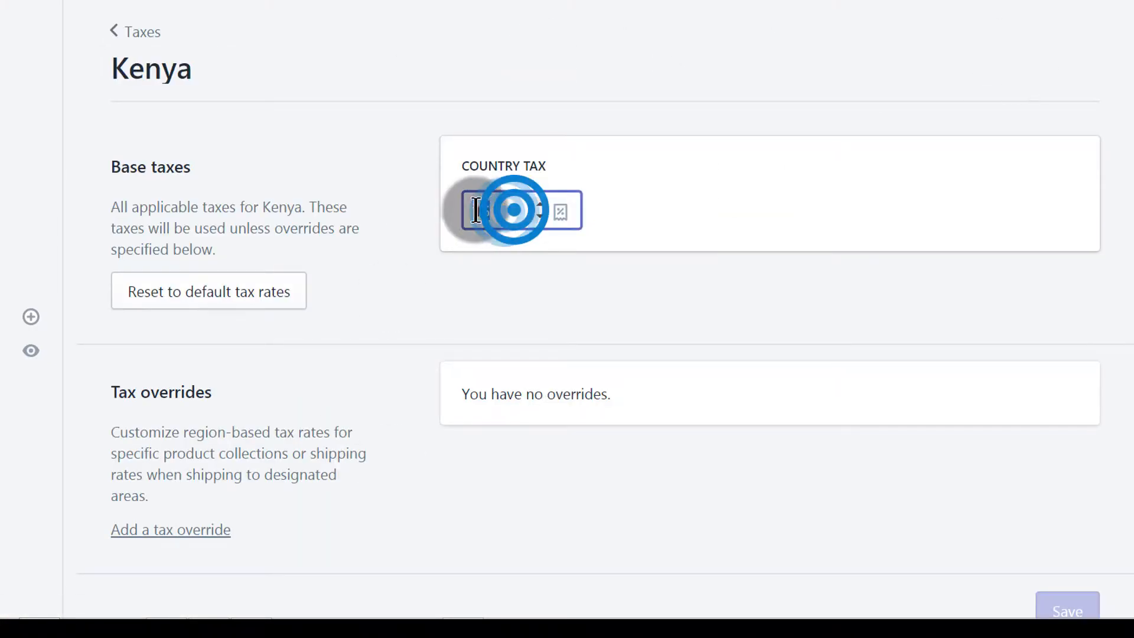
pyautogui.hotkey('ctrl', 'a')
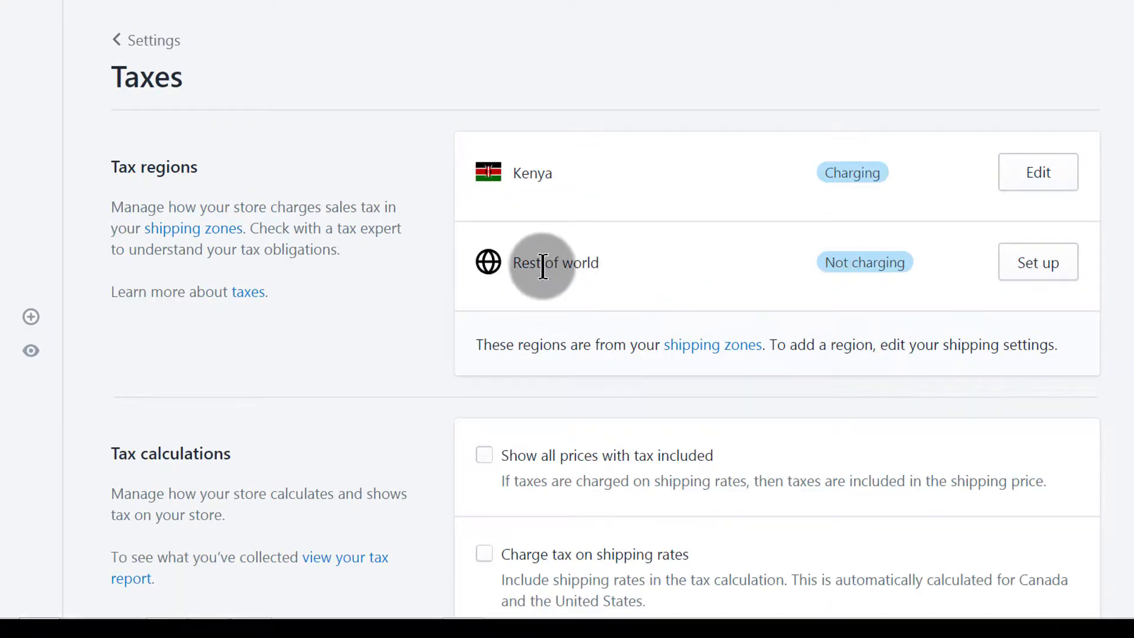
# Step: Open the tax setup for the Rest of World region and examine its country tax rate
pyautogui.click(1051, 269)
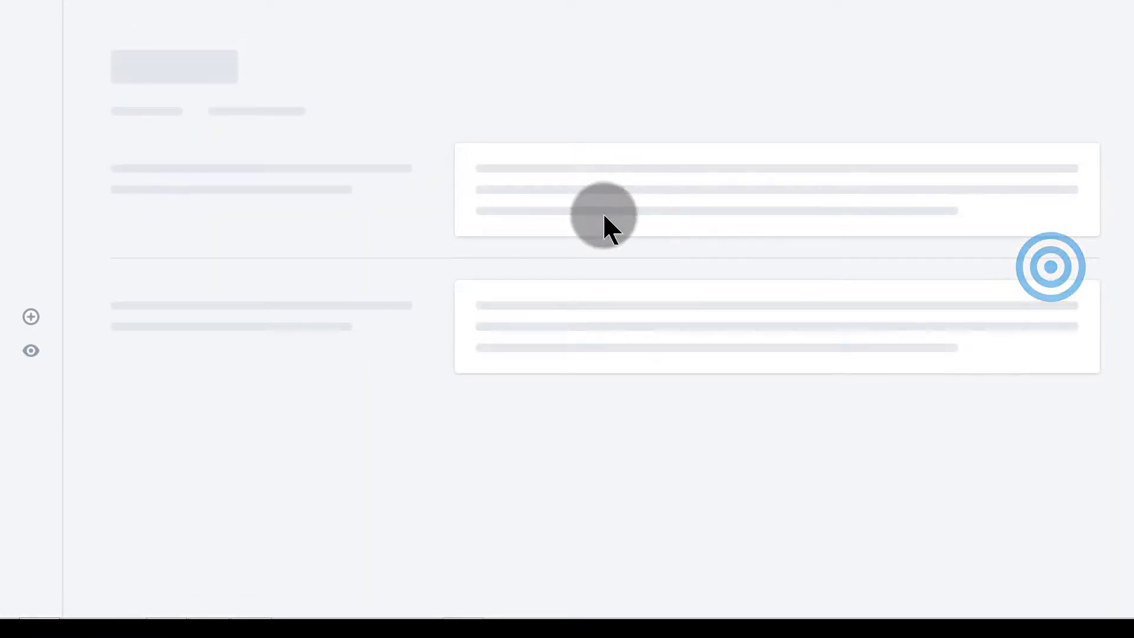
pyautogui.click(504, 205)
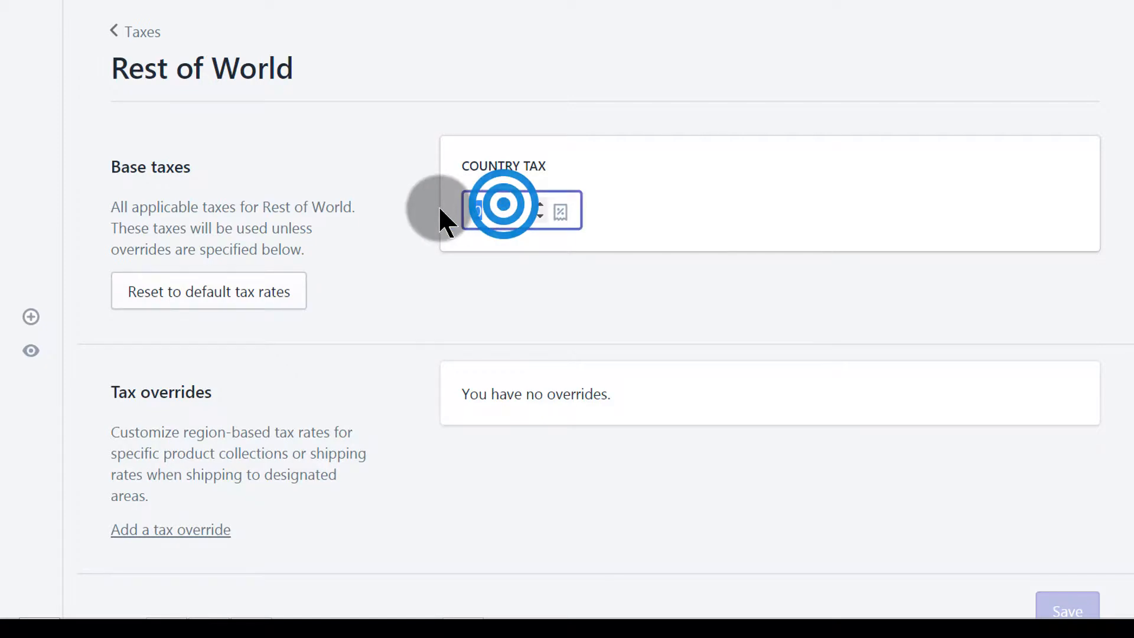
pyautogui.click(490, 202)
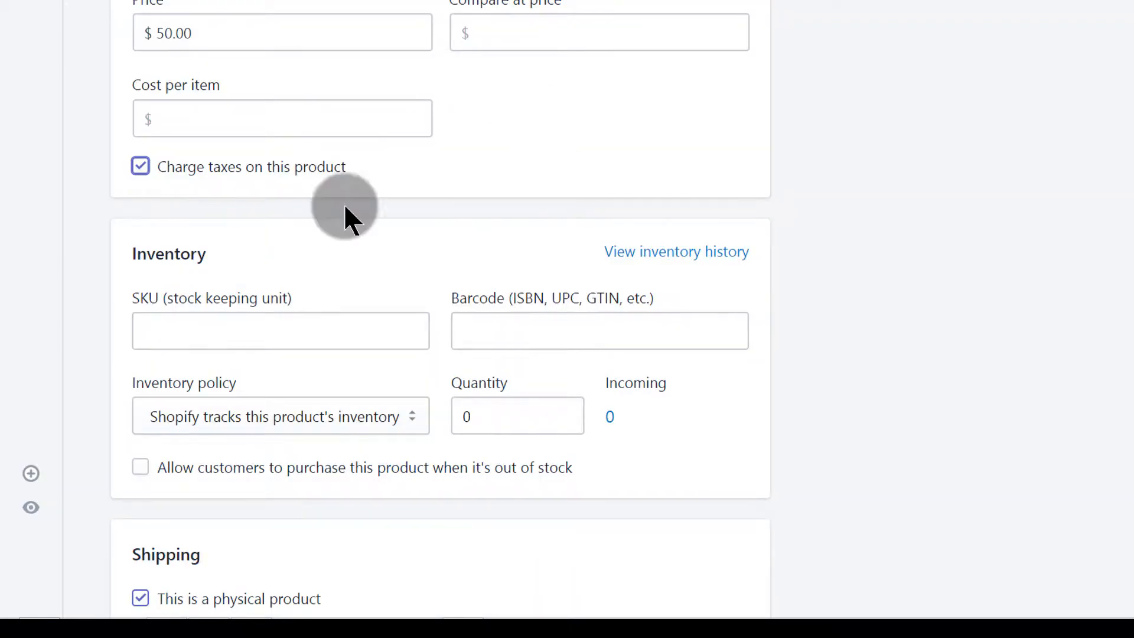
# Step: Turn off charging taxes on the RAM product in its pricing section
pyautogui.scroll(4, 345, 207)
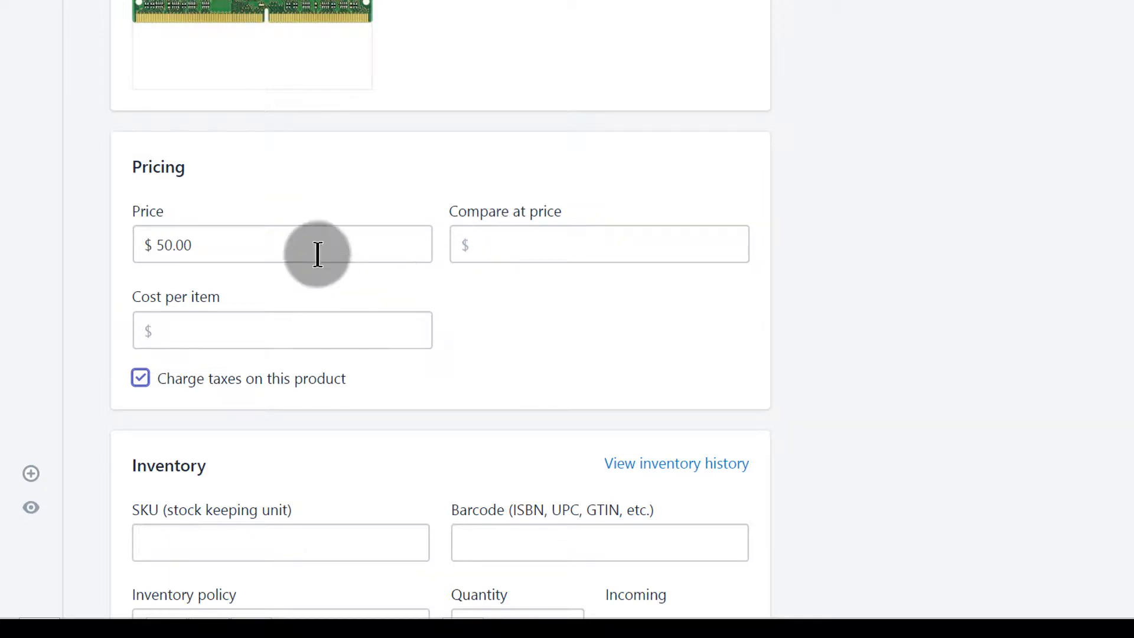
pyautogui.click(225, 245)
pyautogui.click(238, 337)
pyautogui.scroll(-4, 618, 279)
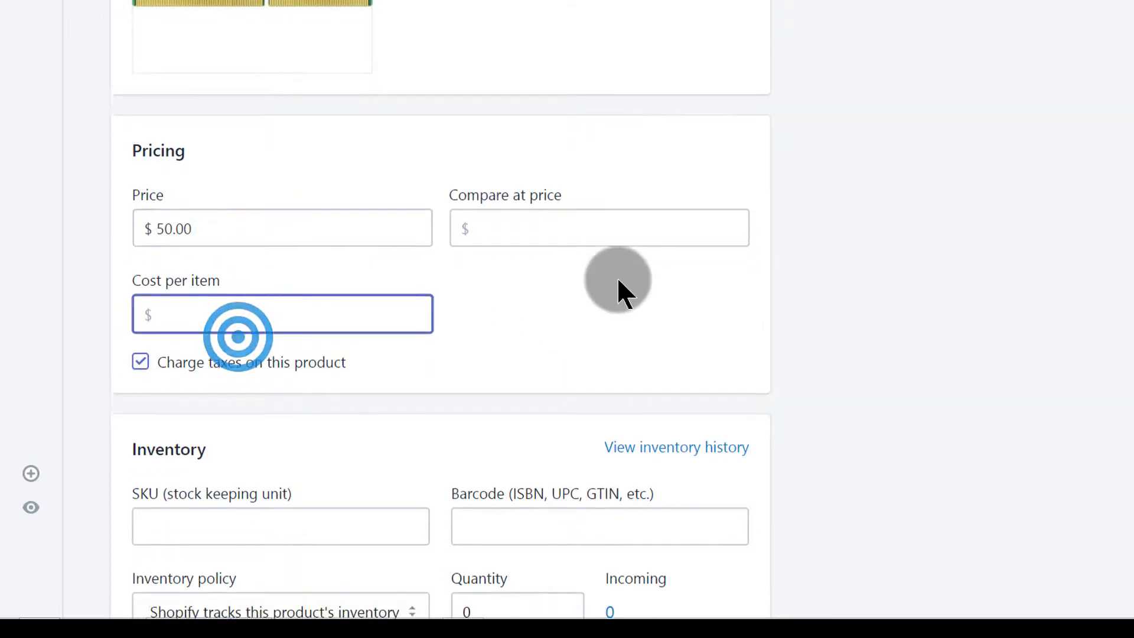
pyautogui.scroll(4, 572, 165)
pyautogui.scroll(-5, 416, 221)
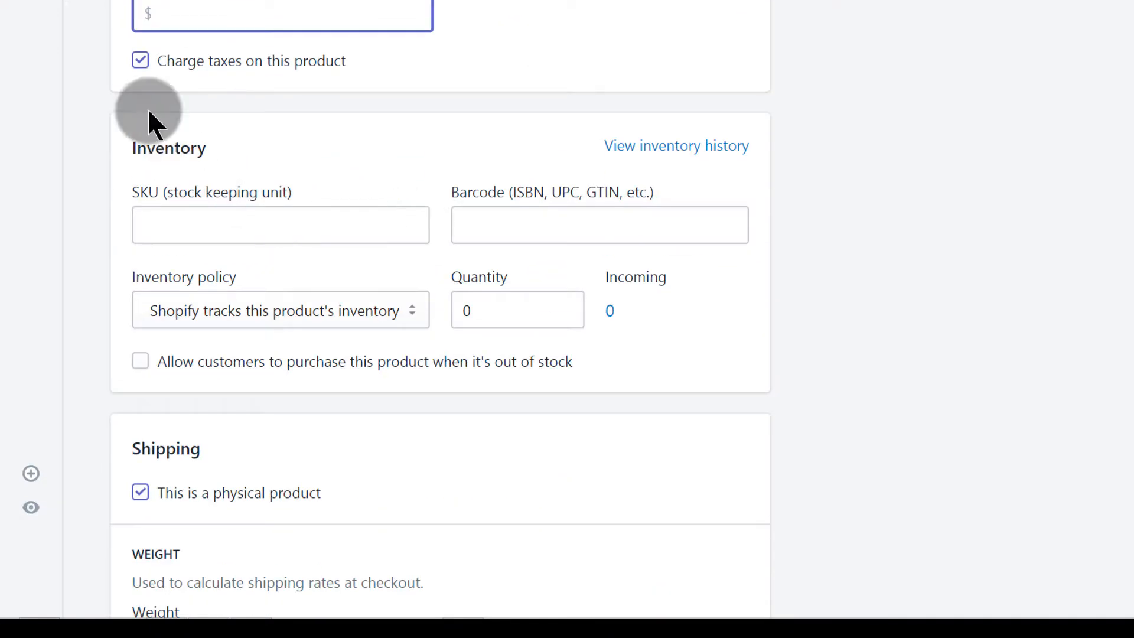
pyautogui.click(142, 61)
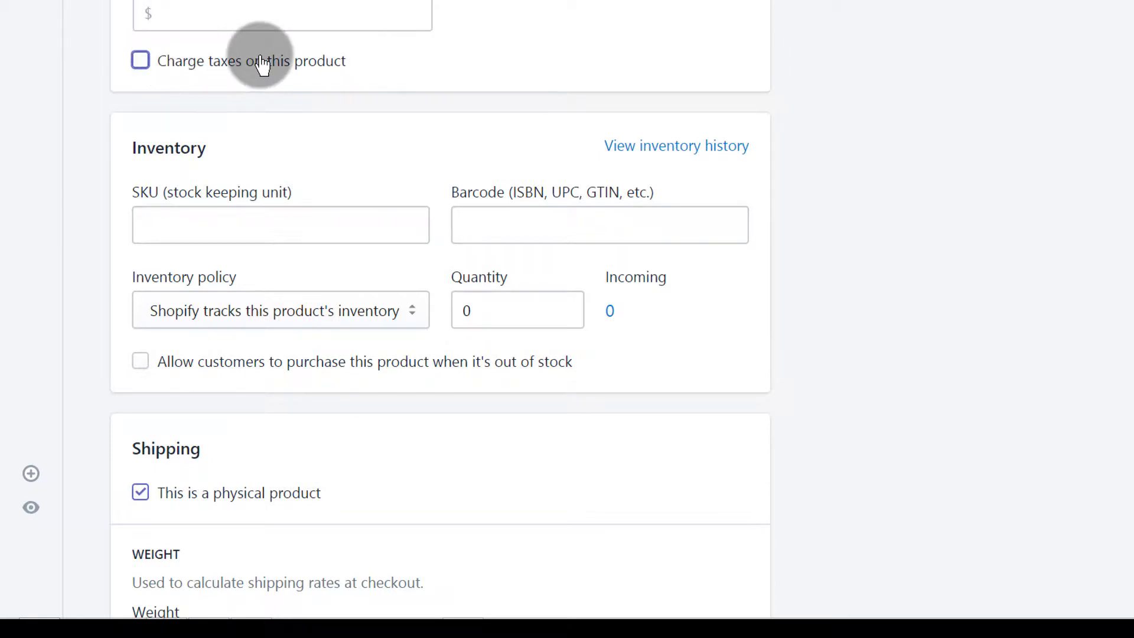
# Step: Copy the words "Crucial DDR4" from the product name for use as the SKU
pyautogui.scroll(-2, 350, 88)
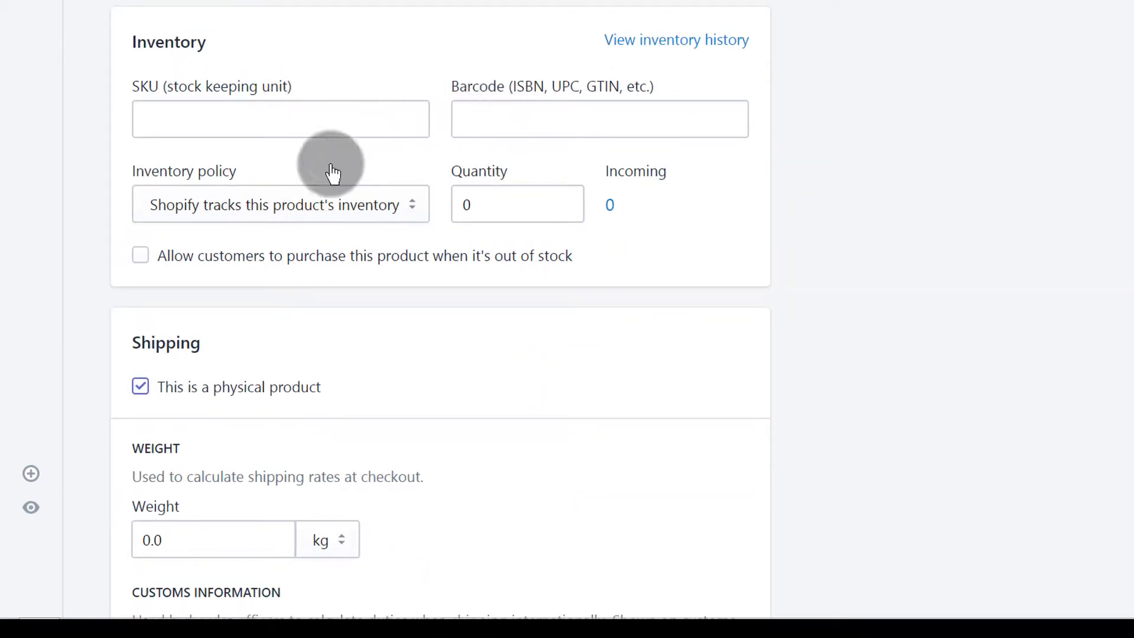
pyautogui.click(192, 119)
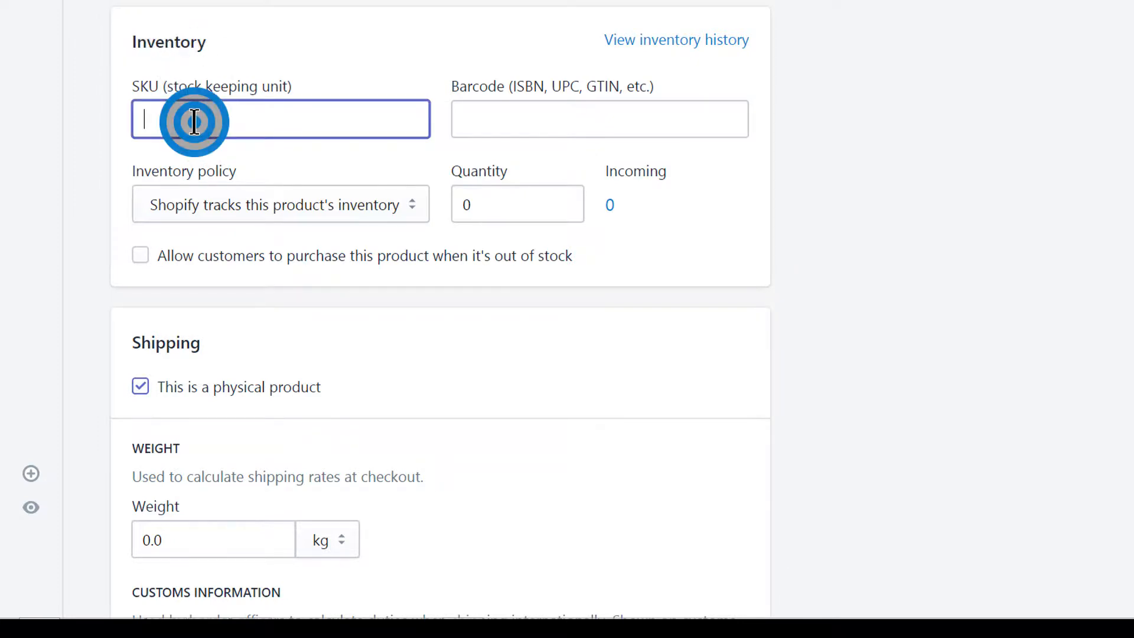
pyautogui.scroll(5, 246, 98)
pyautogui.scroll(15, 289, 313)
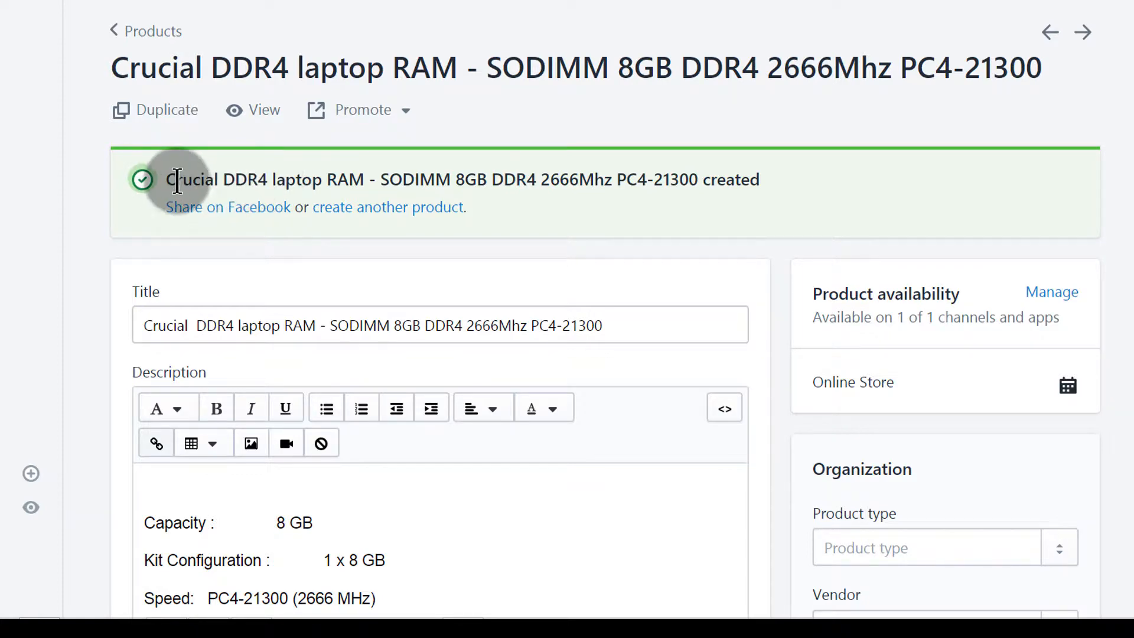
pyautogui.moveTo(168, 179); pyautogui.dragTo(261, 180)
pyautogui.rightClick(252, 179)
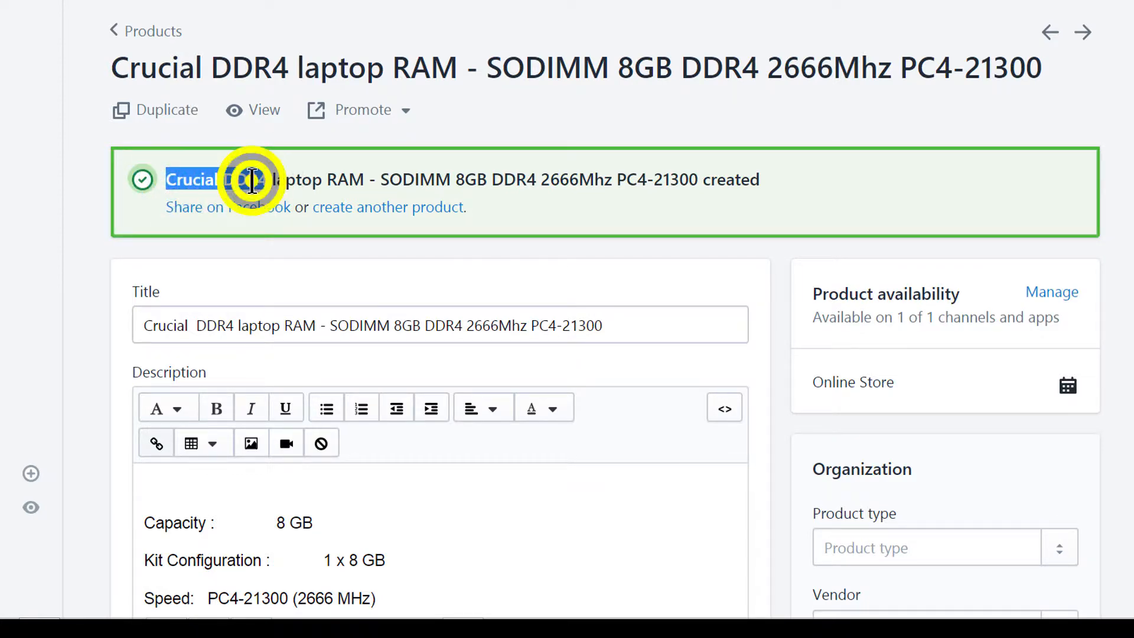
pyautogui.click(302, 199)
# Step: Paste the copied words into the product's SKU and edit it to read 8CrucialDDR4
pyautogui.scroll(-18, 328, 295)
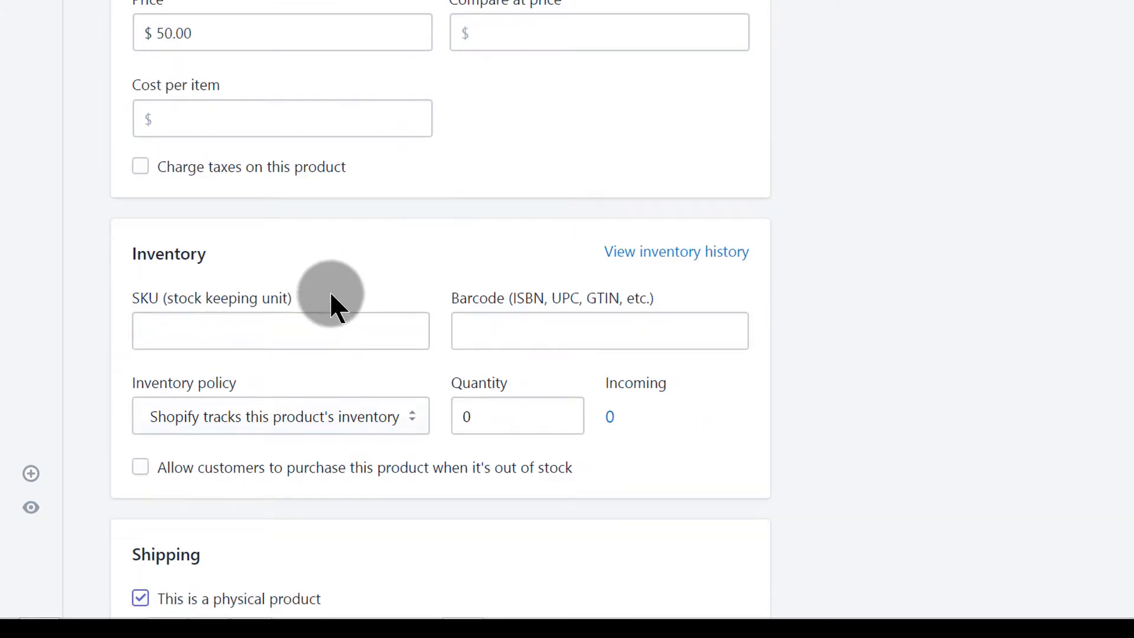
pyautogui.scroll(-4, 326, 296)
pyautogui.click(172, 112)
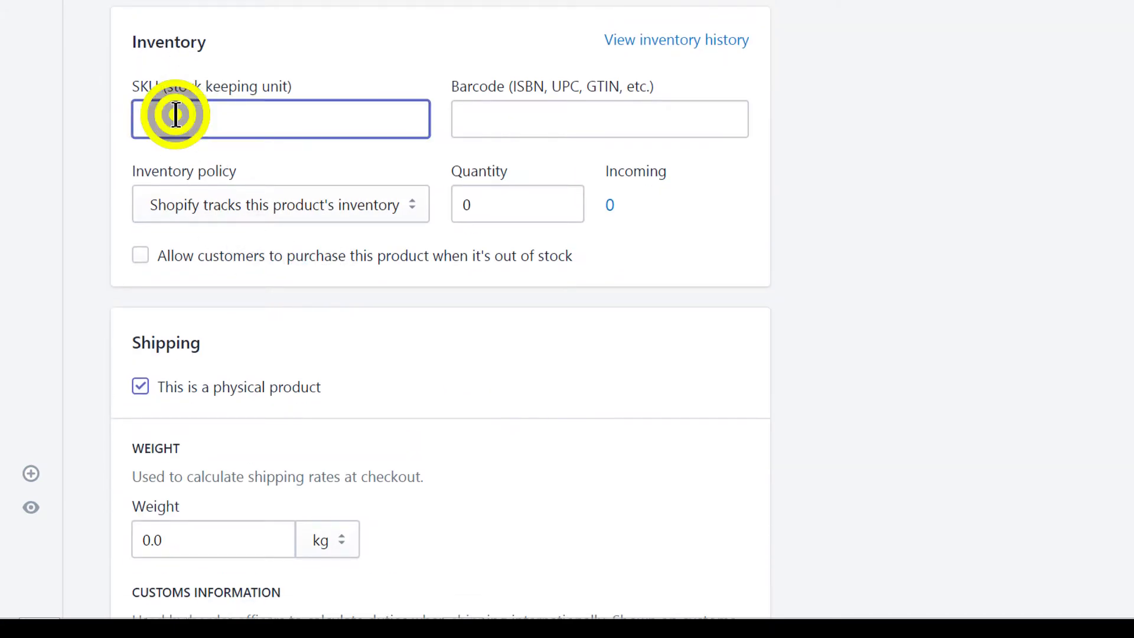
pyautogui.rightClick(174, 114)
pyautogui.click(231, 239)
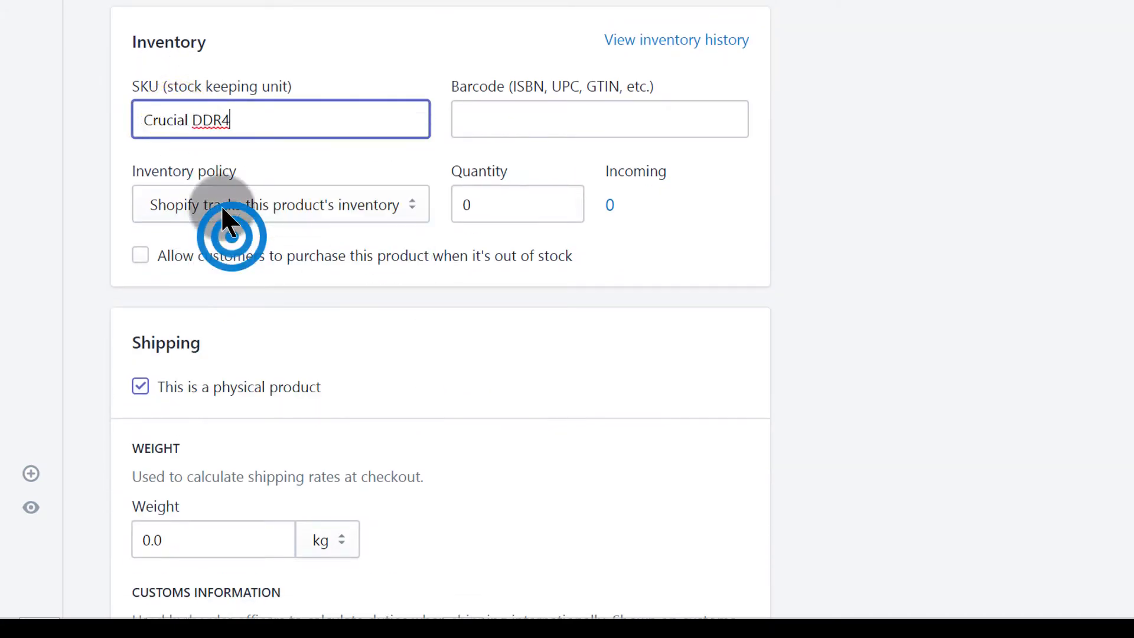
pyautogui.click(194, 120)
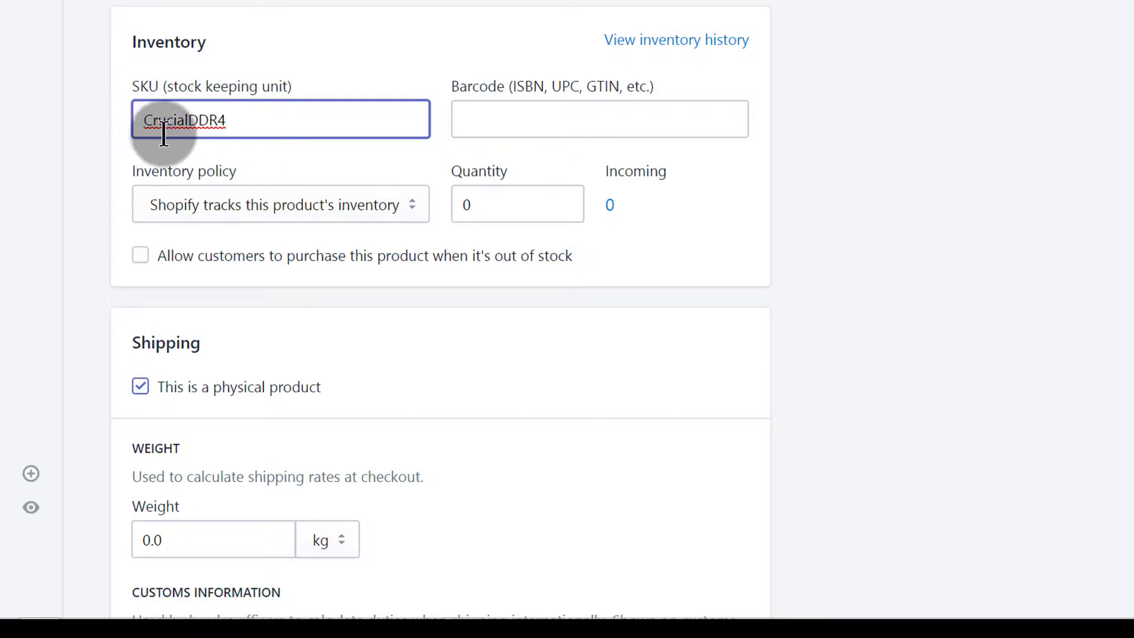
pyautogui.click(142, 120)
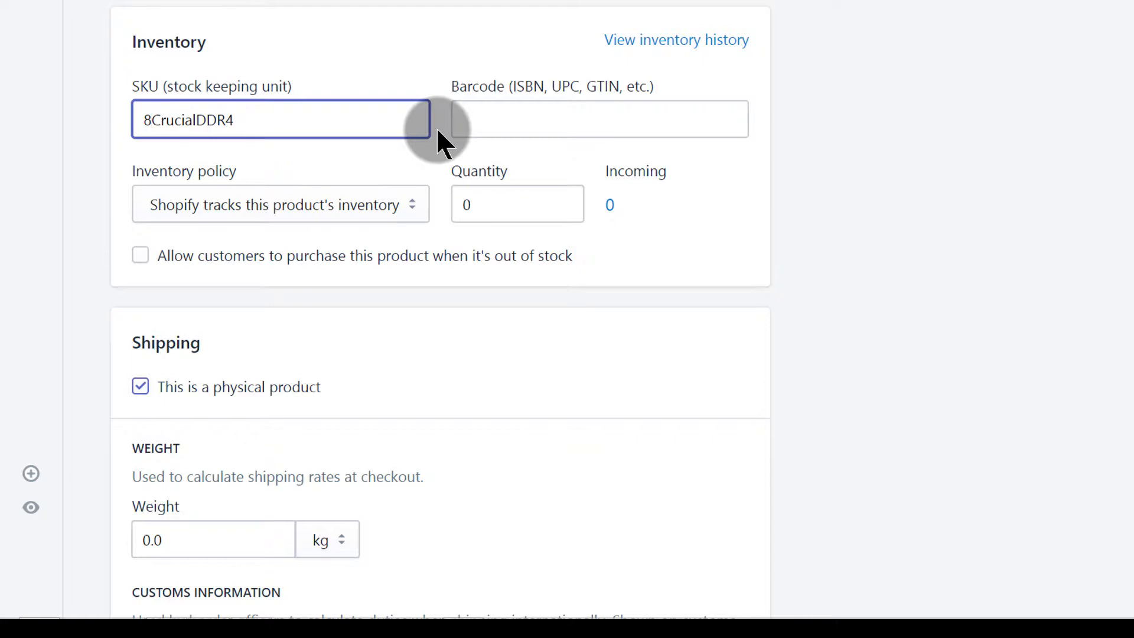
# Step: Change the product's SKU to 8GBCrucialDDR4 and move on to the barcode field
pyautogui.click(264, 126)
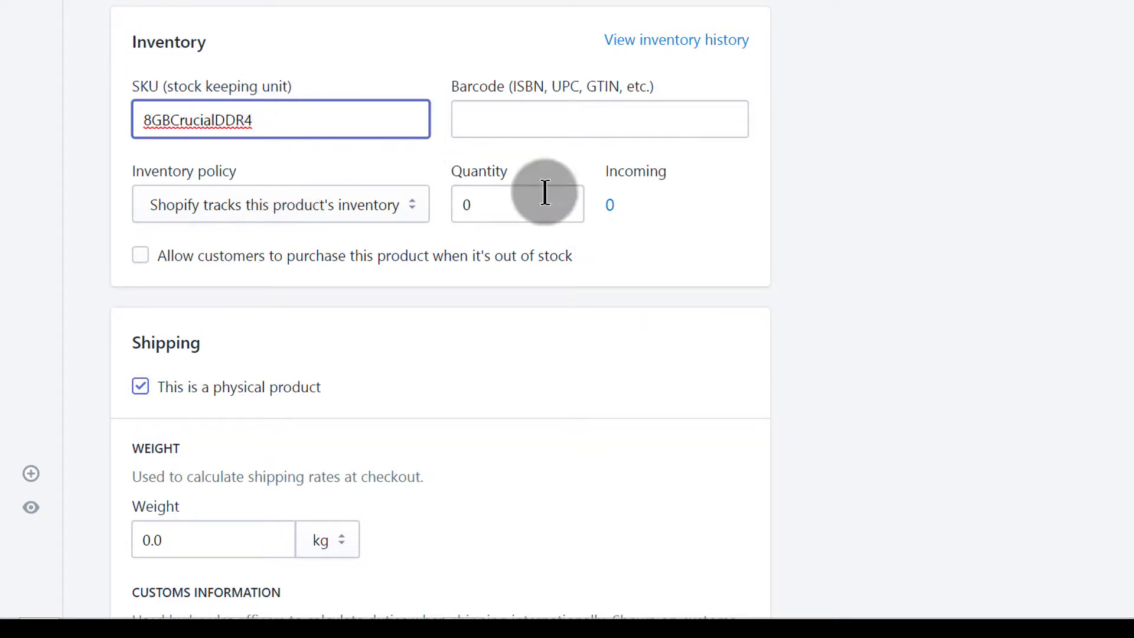
pyautogui.click(528, 124)
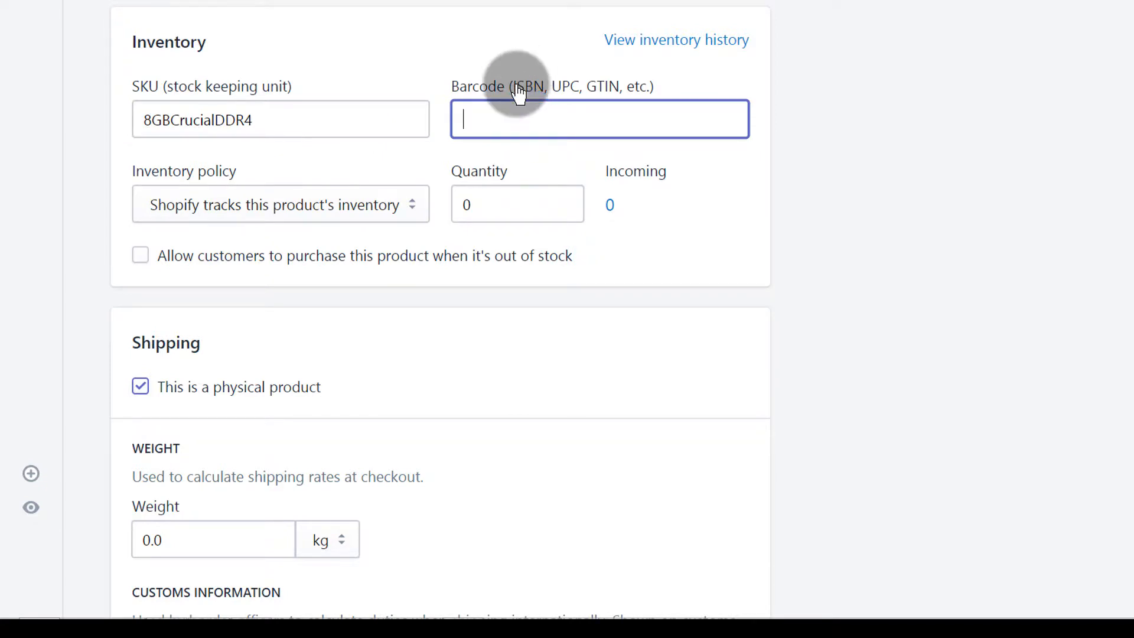
pyautogui.click(510, 128)
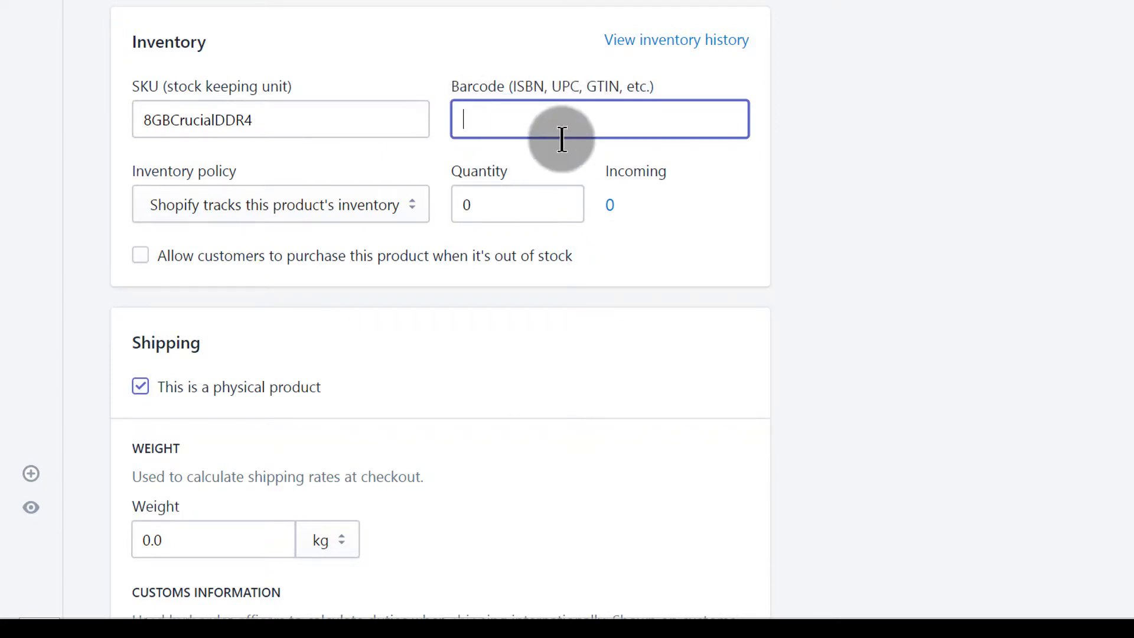
pyautogui.click(473, 113)
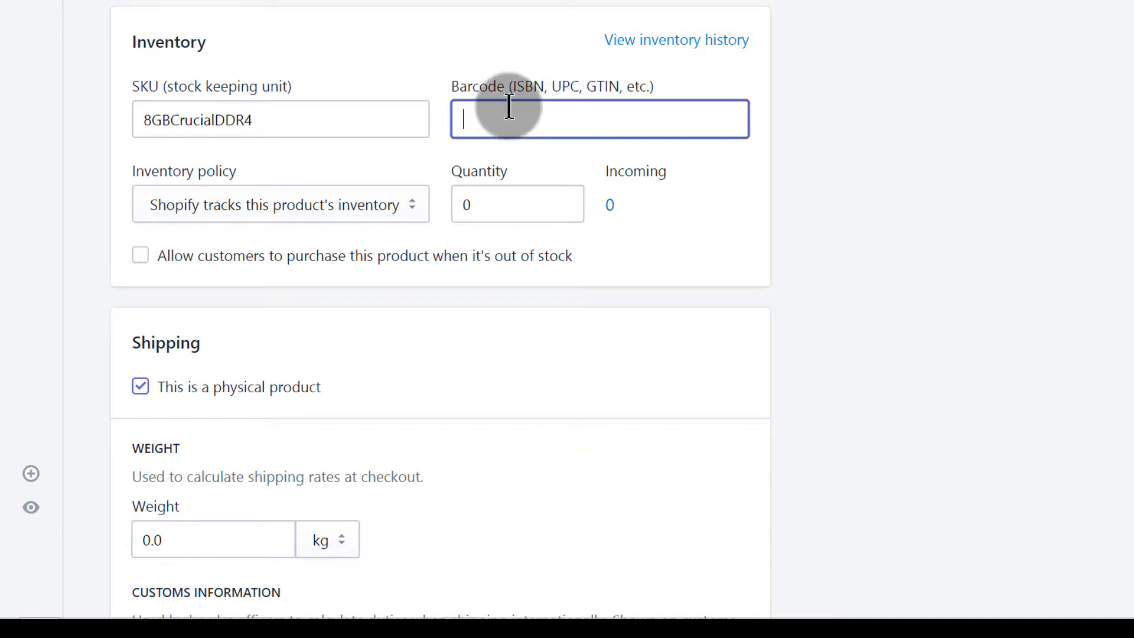
# Step: Choose "Shopify tracks this product's inventory" as the product's inventory policy
pyautogui.scroll(-2, 215, 213)
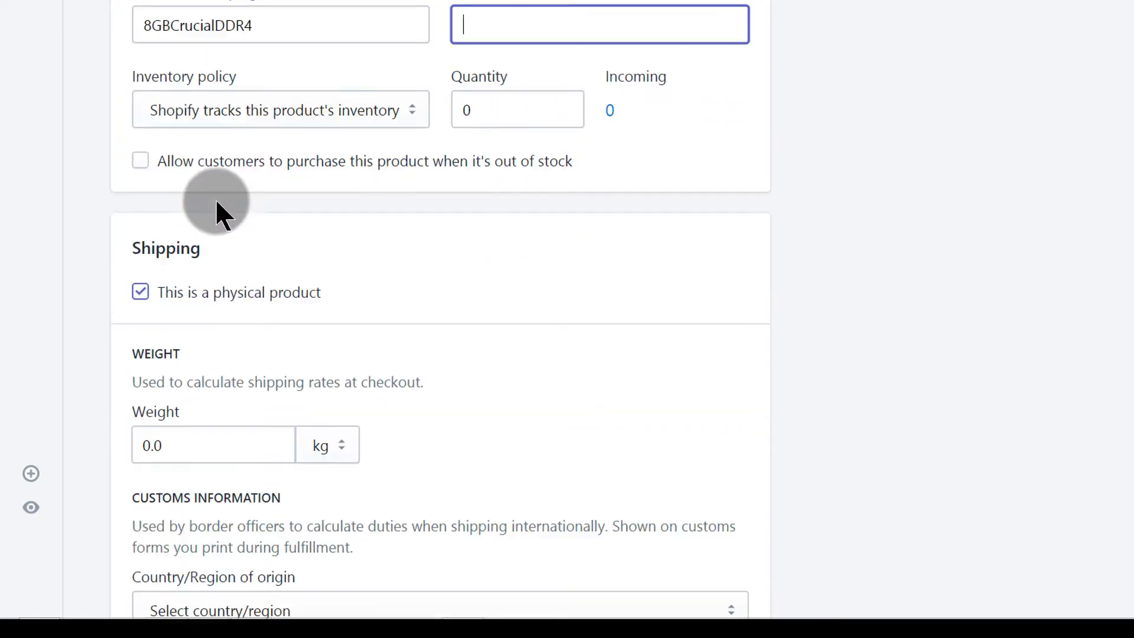
pyautogui.click(281, 107)
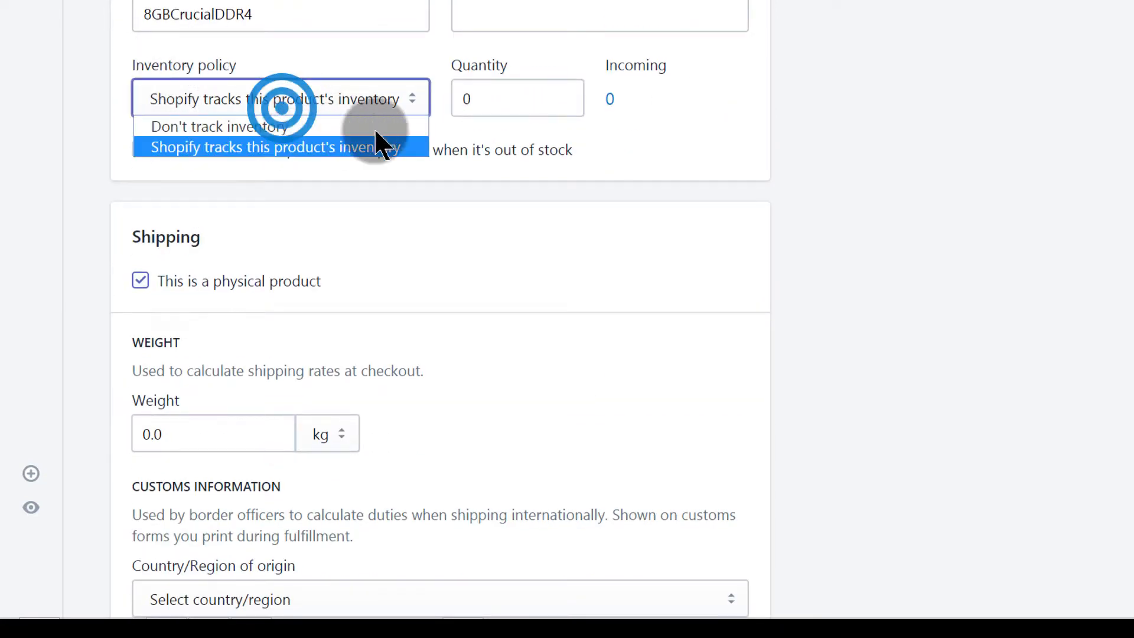
pyautogui.click(243, 146)
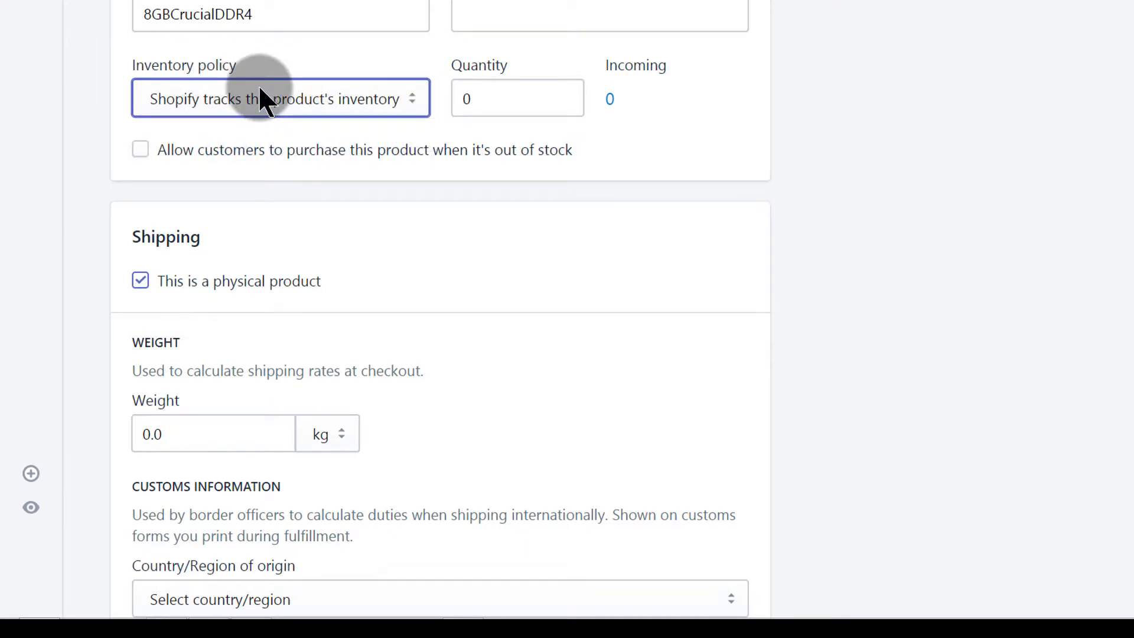
# Step: Set the product's inventory quantity to 10
pyautogui.click(475, 98)
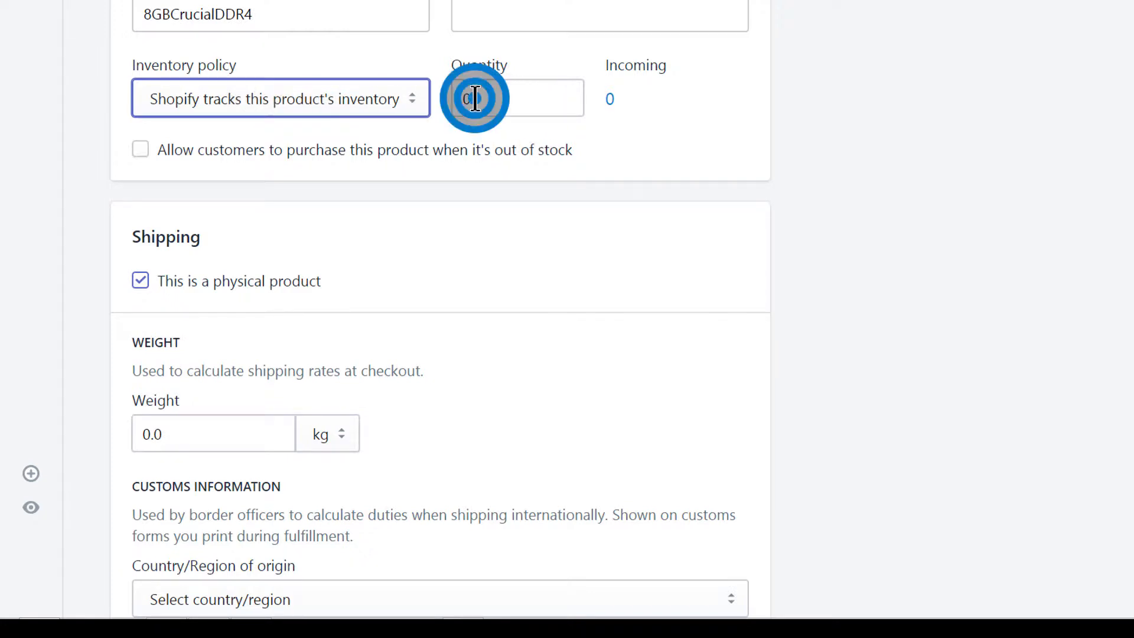
pyautogui.moveTo(475, 98); pyautogui.dragTo(463, 99)
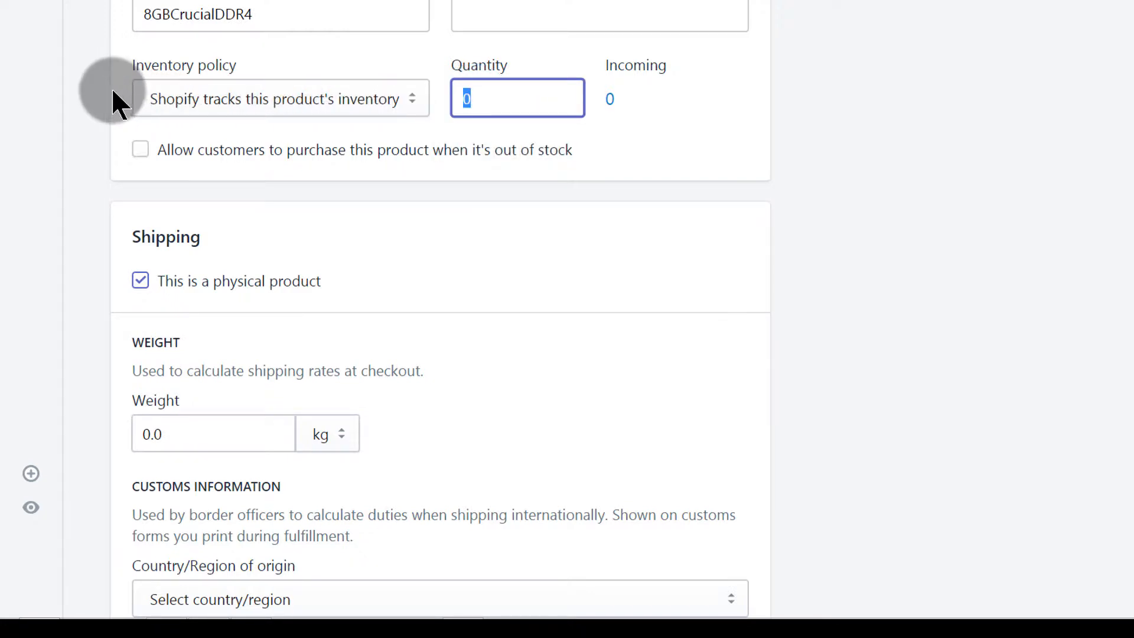
pyautogui.click(477, 99)
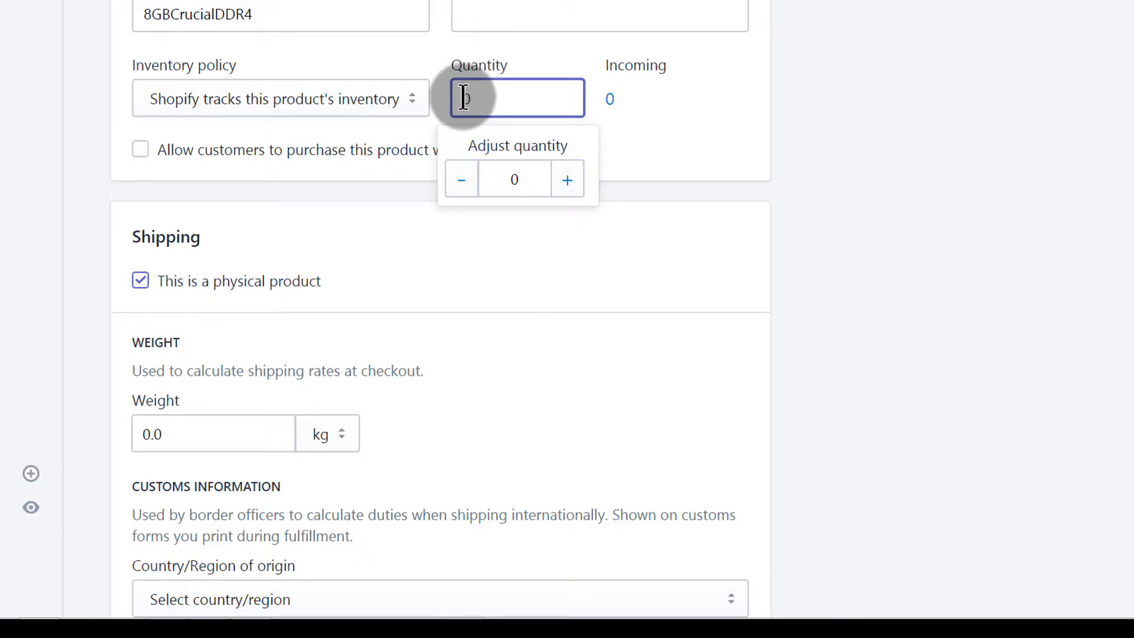
pyautogui.moveTo(463, 98); pyautogui.dragTo(481, 99)
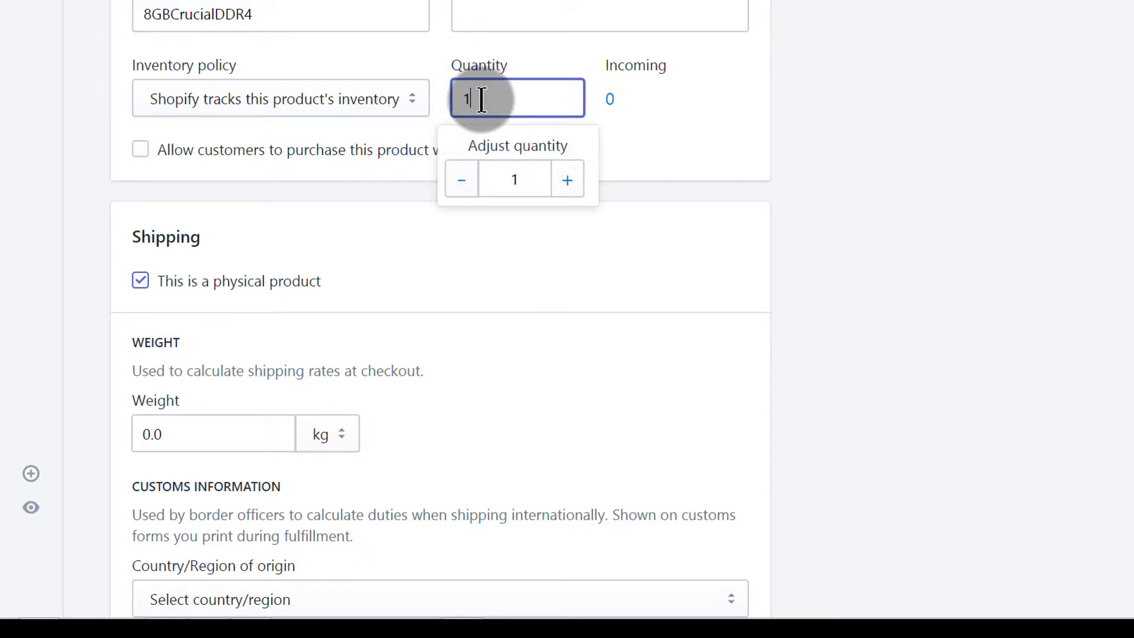
pyautogui.click(681, 116)
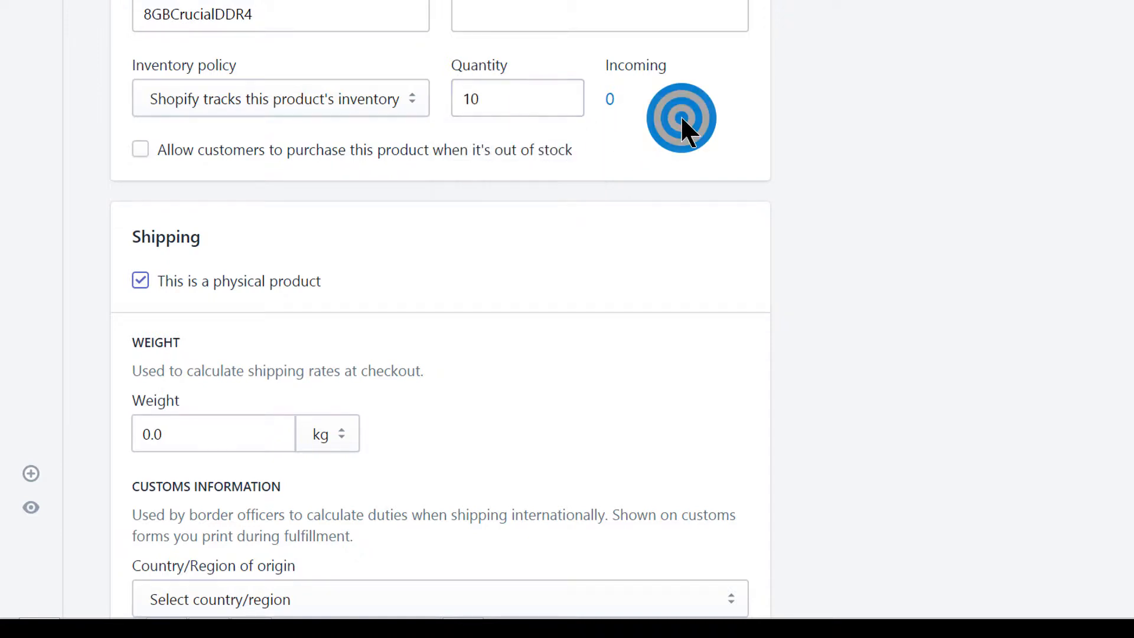
# Step: Open the incoming inventory details, examine the option for recording a transfer, and close them
pyautogui.click(612, 101)
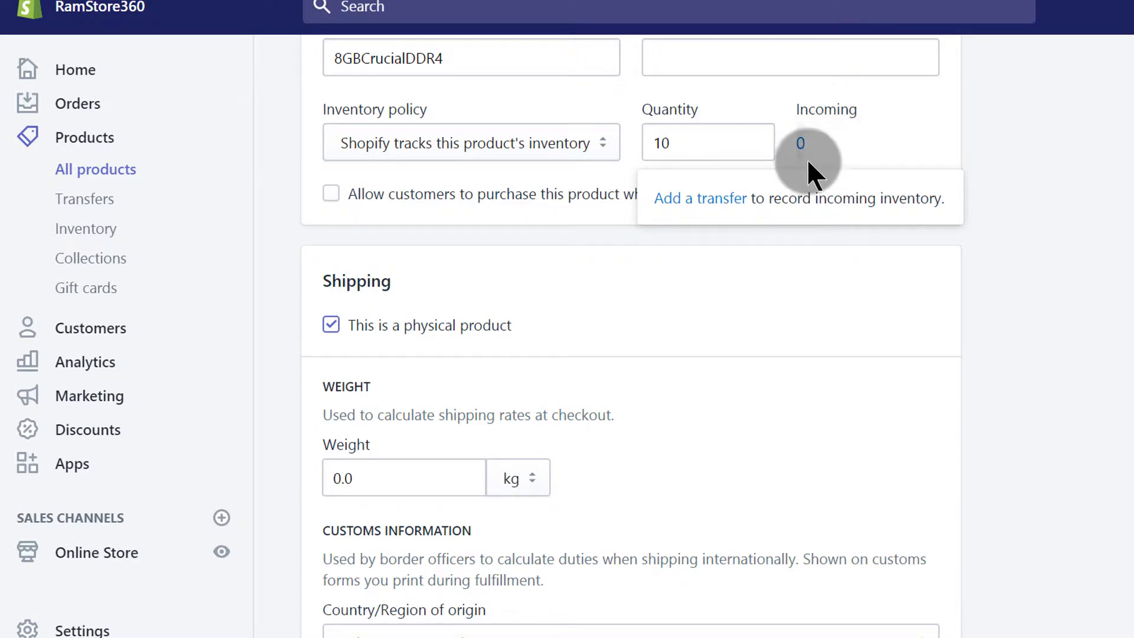
pyautogui.click(1089, 151)
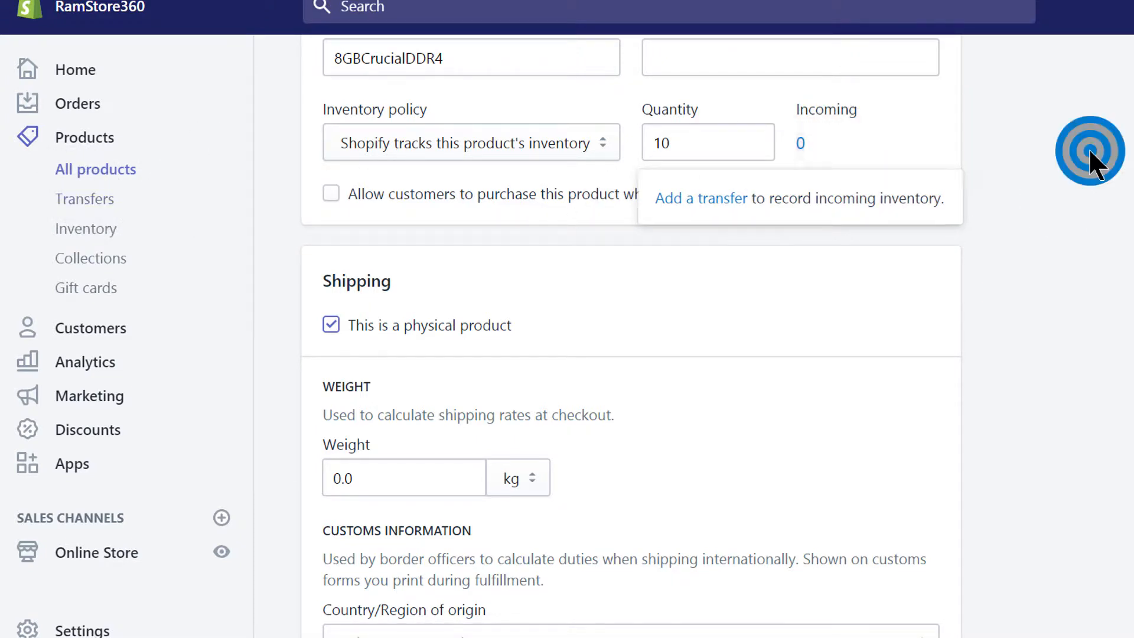
pyautogui.click(710, 143)
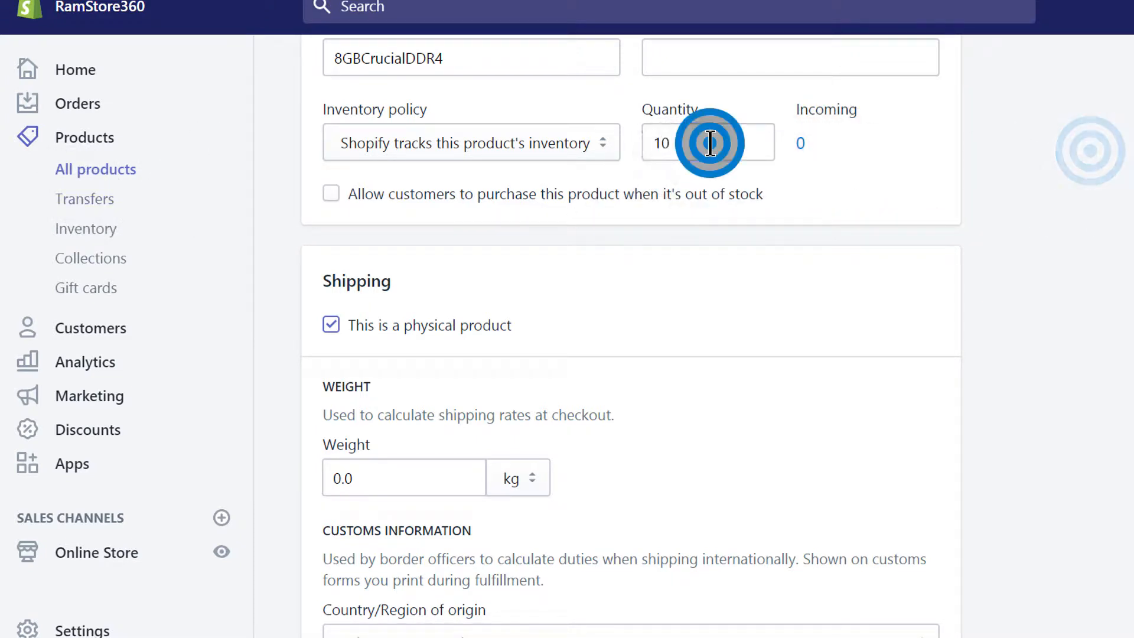
pyautogui.click(952, 186)
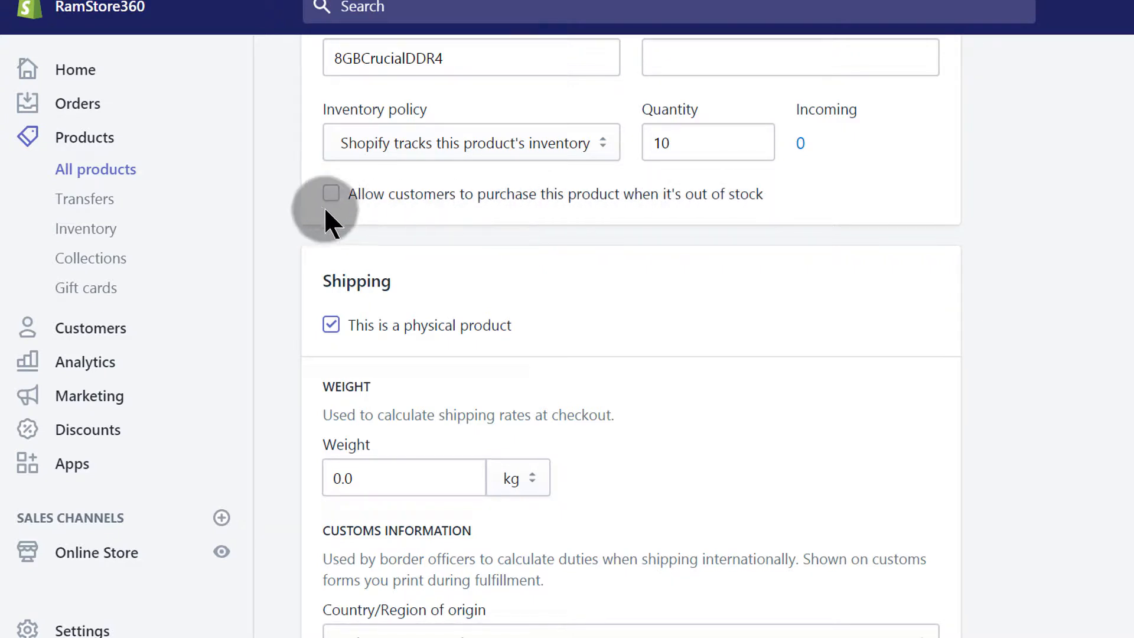
# Step: Turn the physical product setting off and back on to compare the resulting shipping options
pyautogui.scroll(-2, 530, 202)
pyautogui.scroll(4, 529, 198)
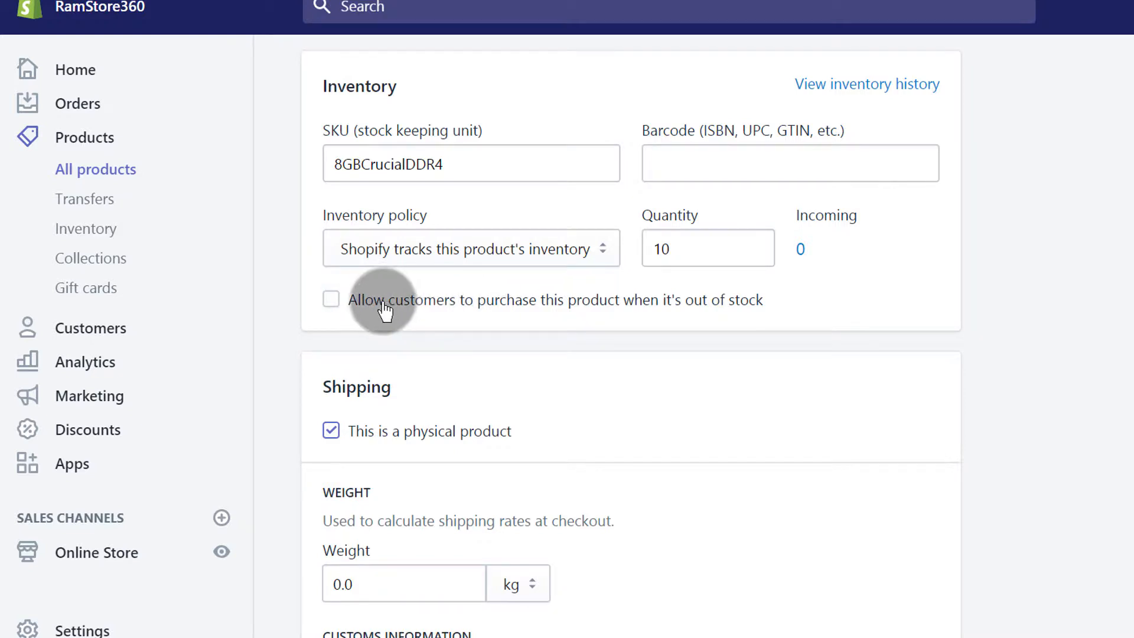
pyautogui.scroll(-3, 479, 305)
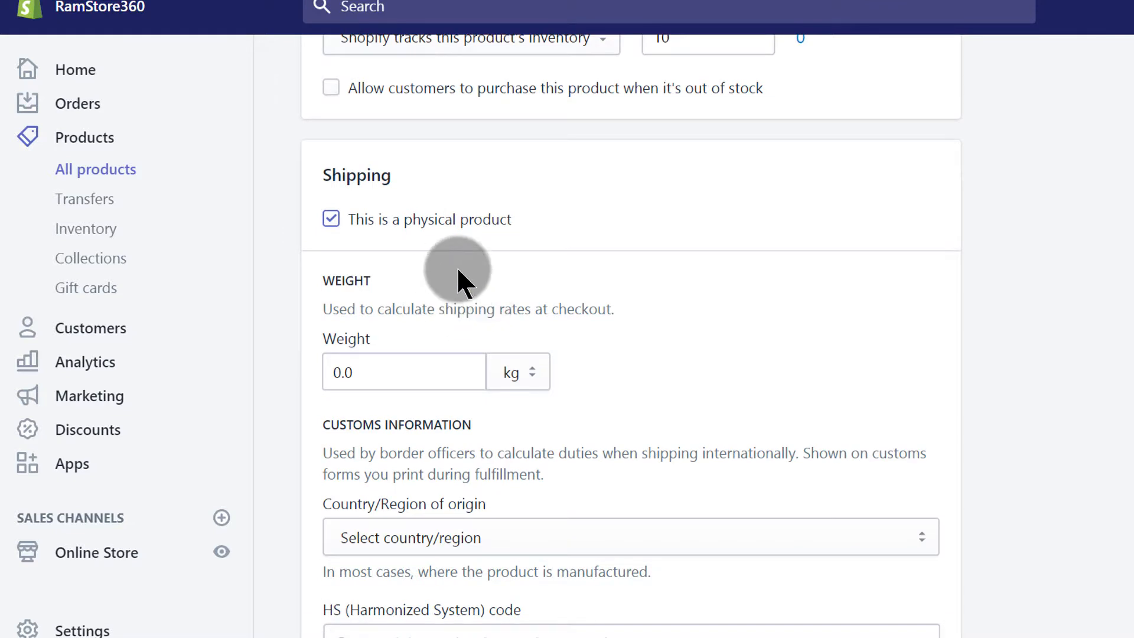
pyautogui.click(341, 227)
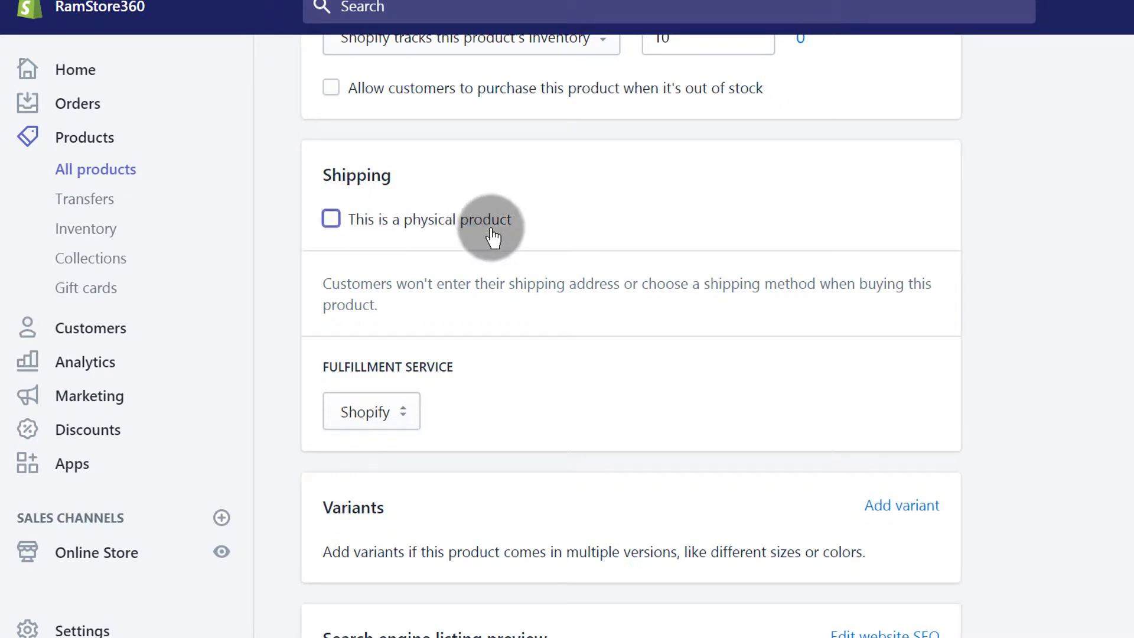
pyautogui.click(339, 224)
pyautogui.click(342, 227)
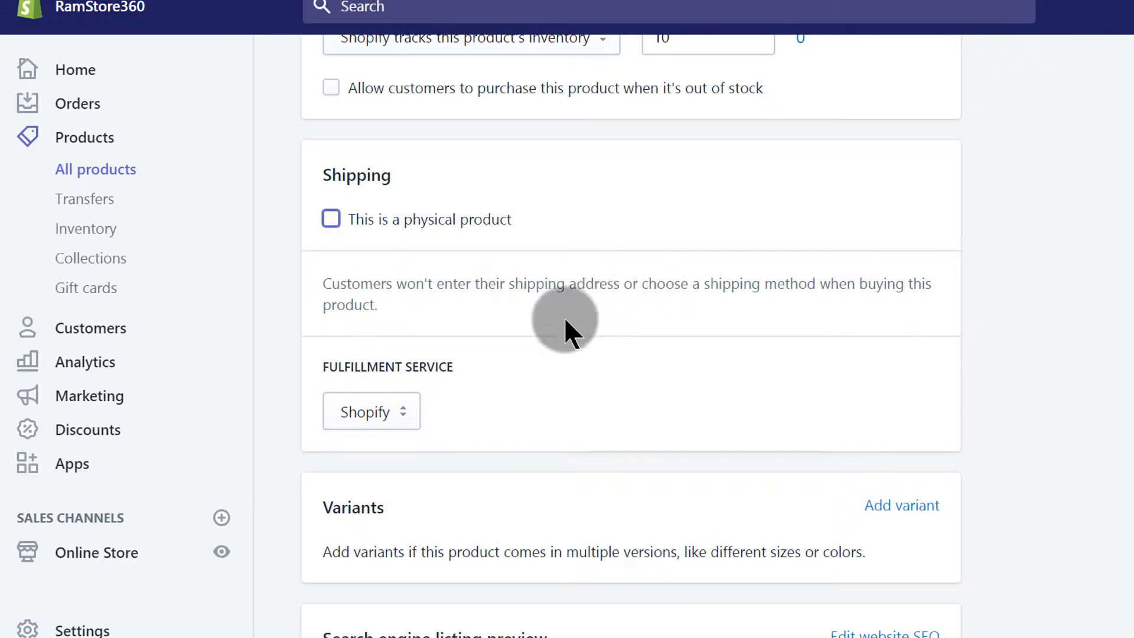
pyautogui.click(332, 220)
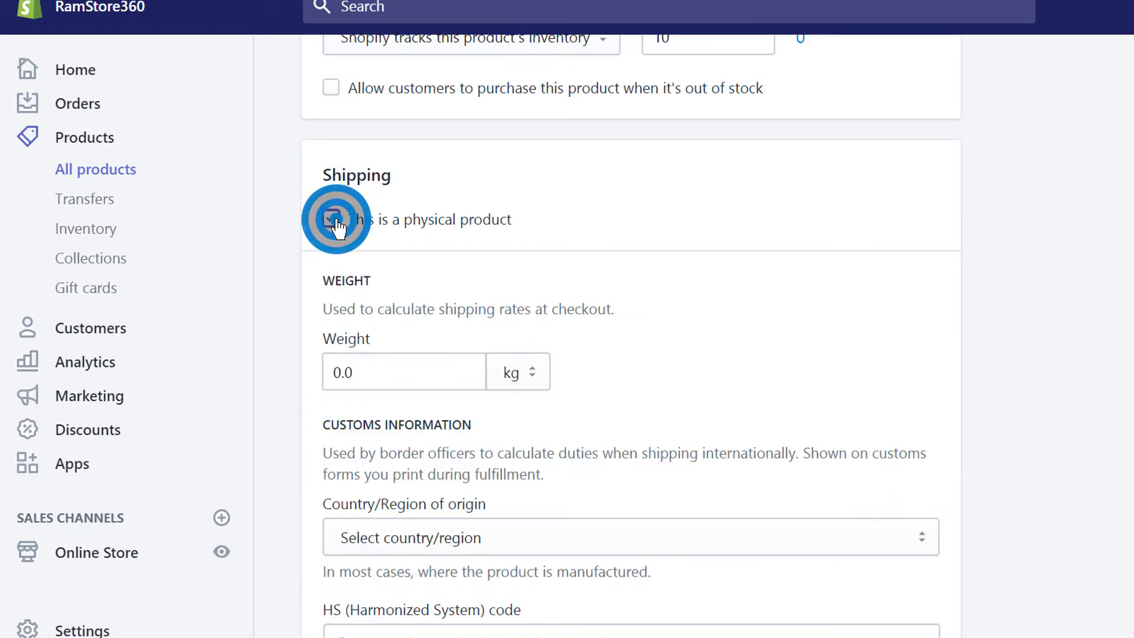
# Step: Set the product's shipping weight to 100.0 with grams (g) as the unit
pyautogui.scroll(-2, 715, 213)
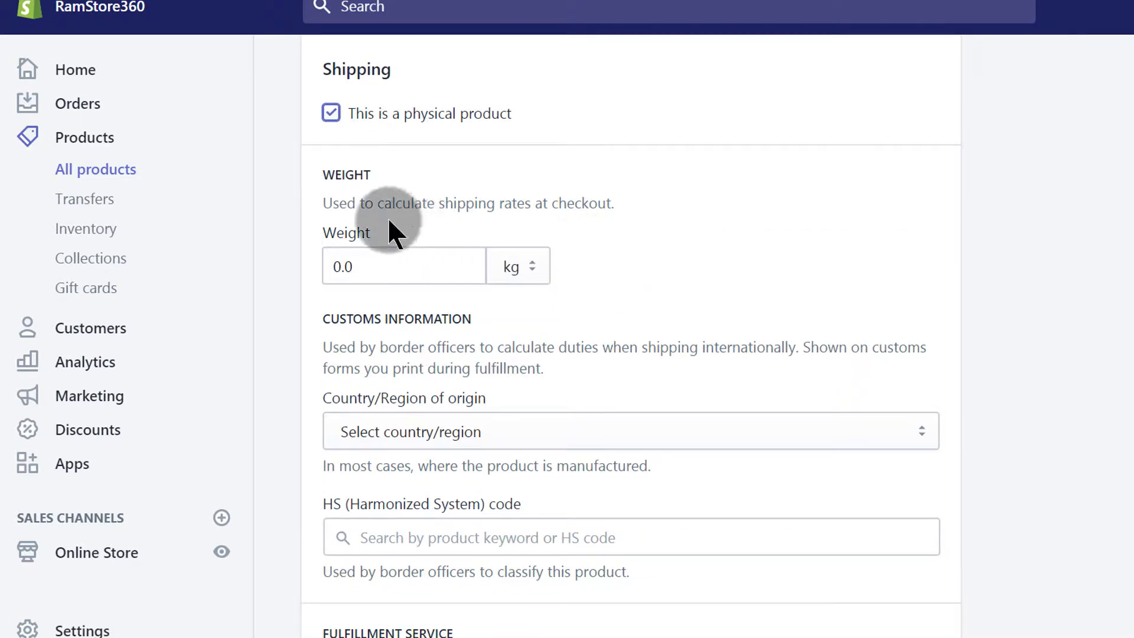
pyautogui.click(333, 262)
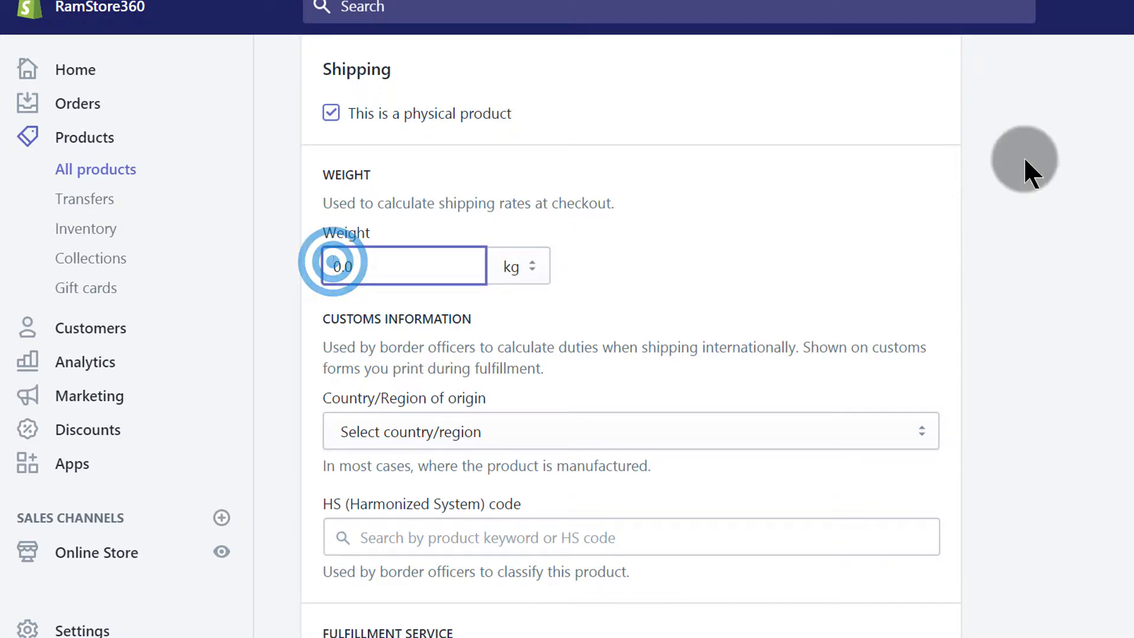
pyautogui.doubleClick(343, 264)
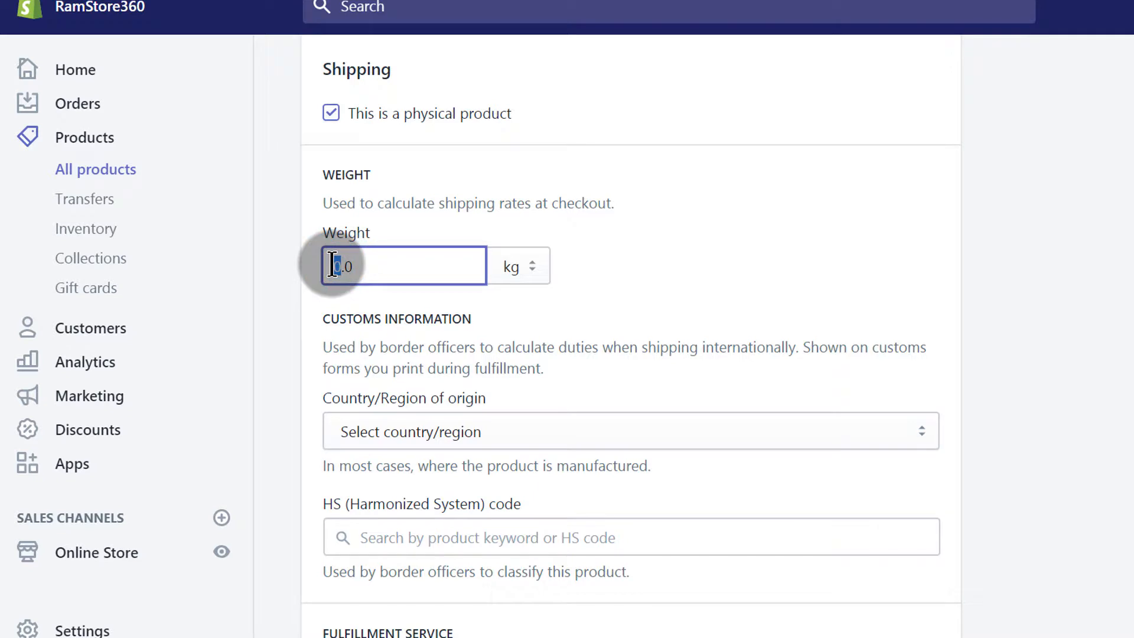
pyautogui.click(532, 260)
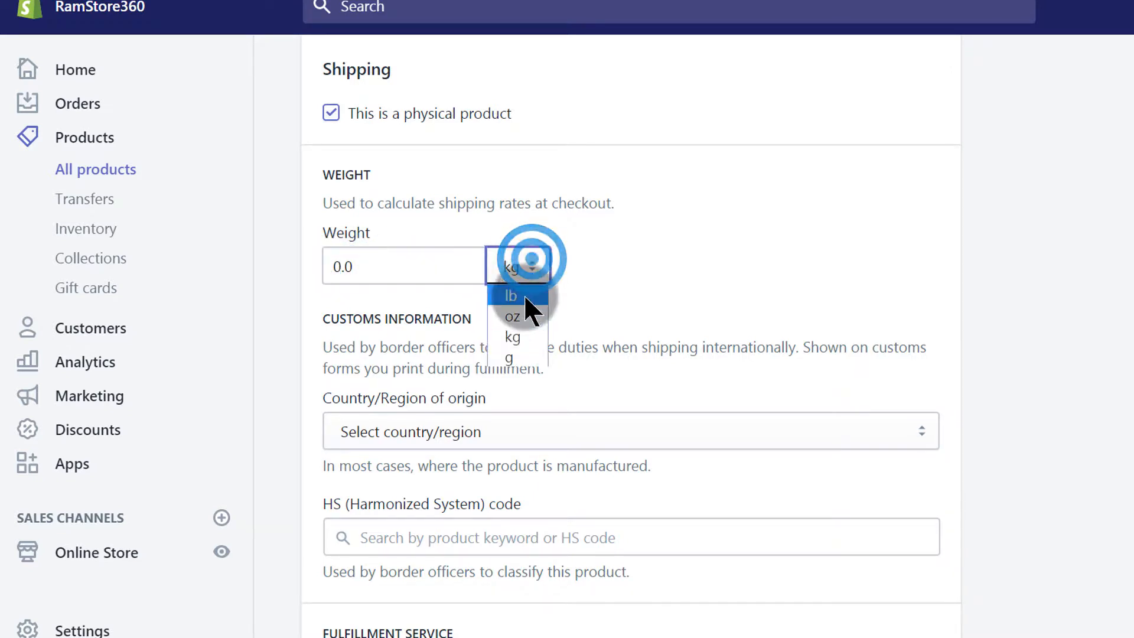
pyautogui.doubleClick(332, 267)
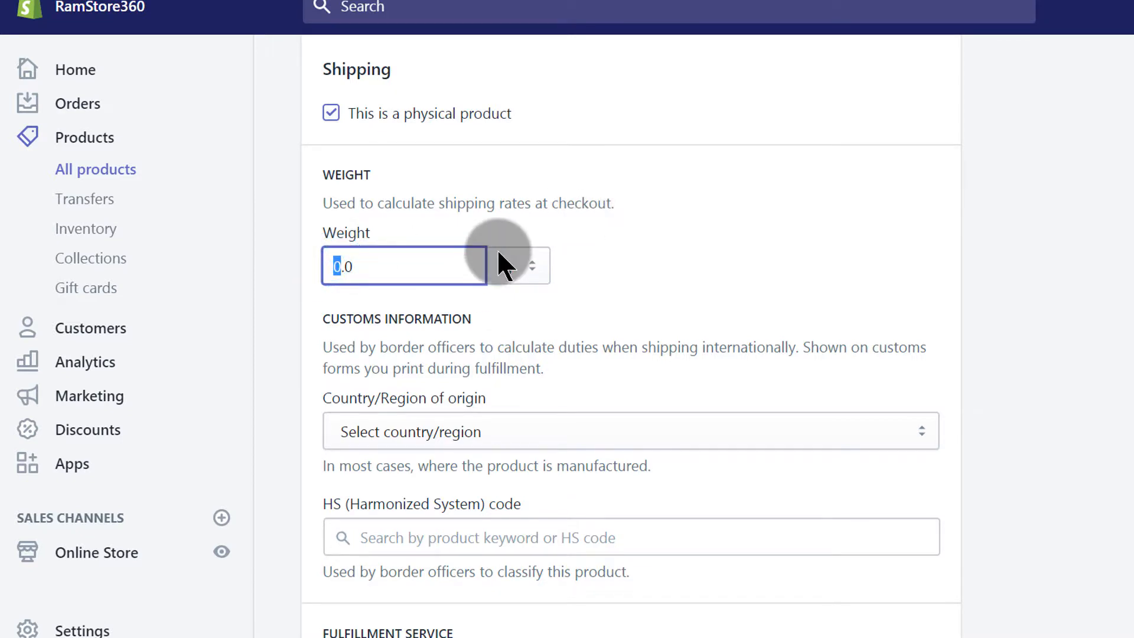
pyautogui.write('100')
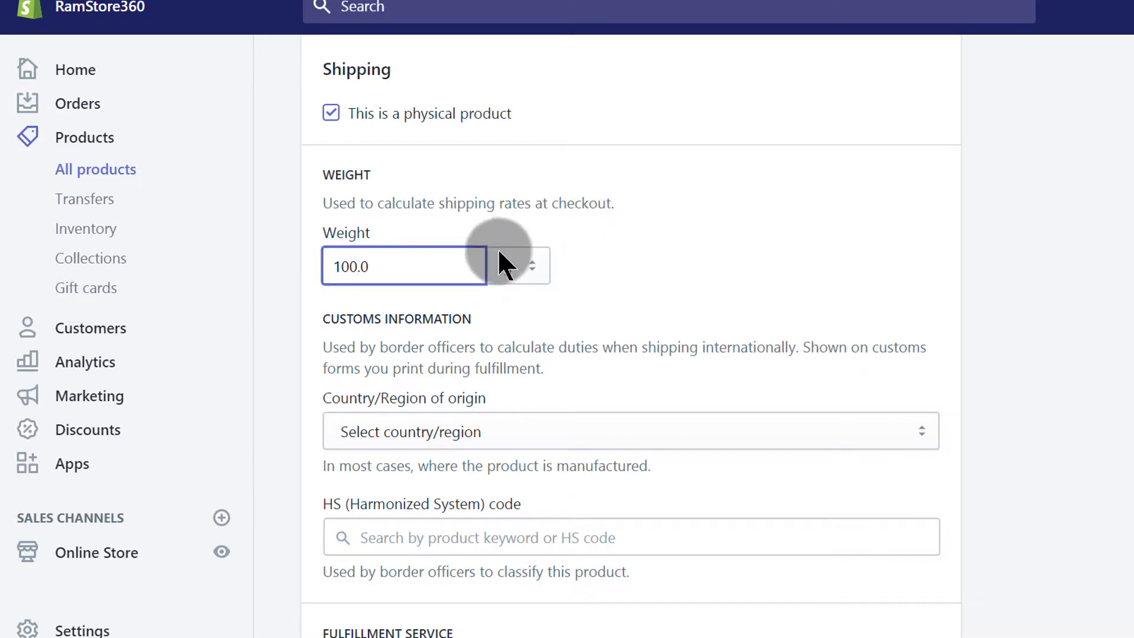
pyautogui.click(646, 273)
# Step: Set the country/region of origin in the customs information to Kenya and place the cursor in the HS code field
pyautogui.scroll(-4, 522, 303)
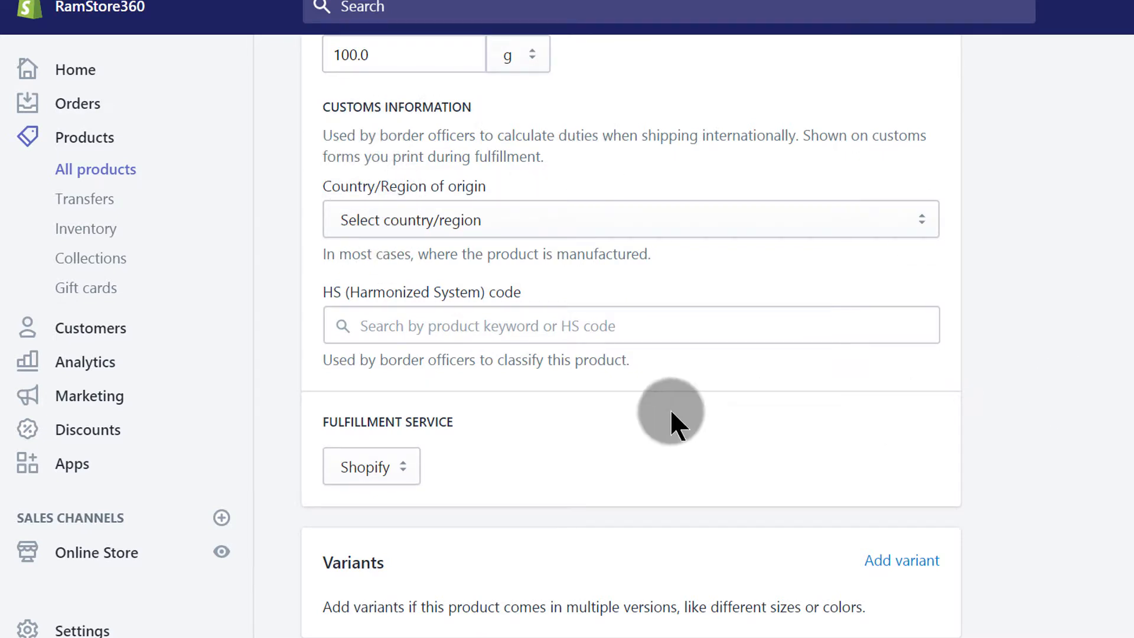
pyautogui.click(458, 218)
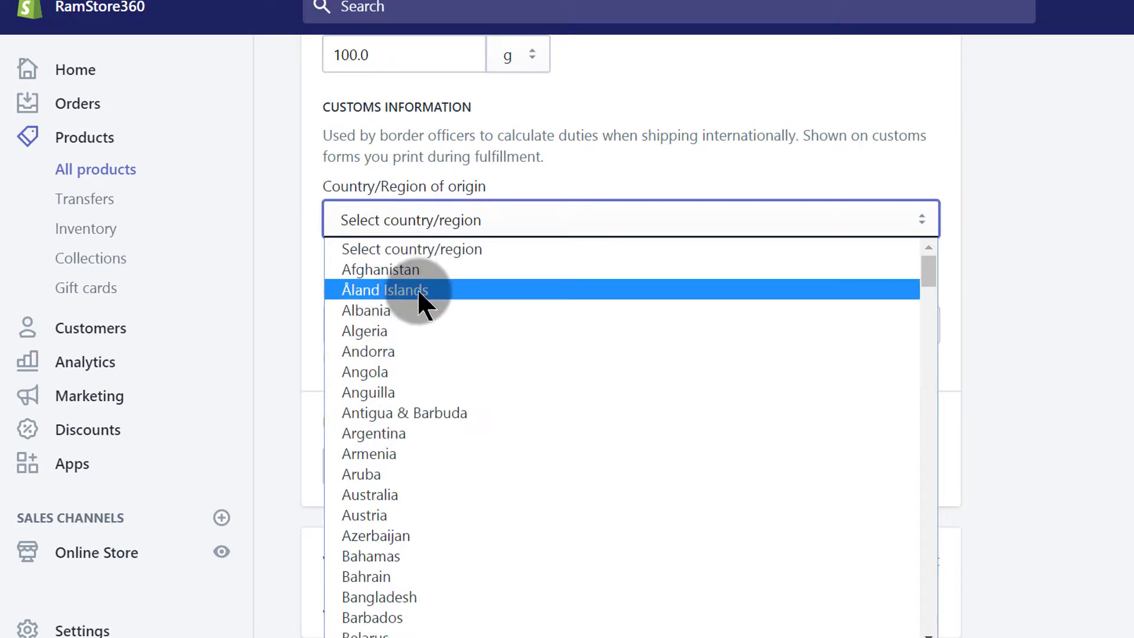
pyautogui.scroll(-10, 484, 444)
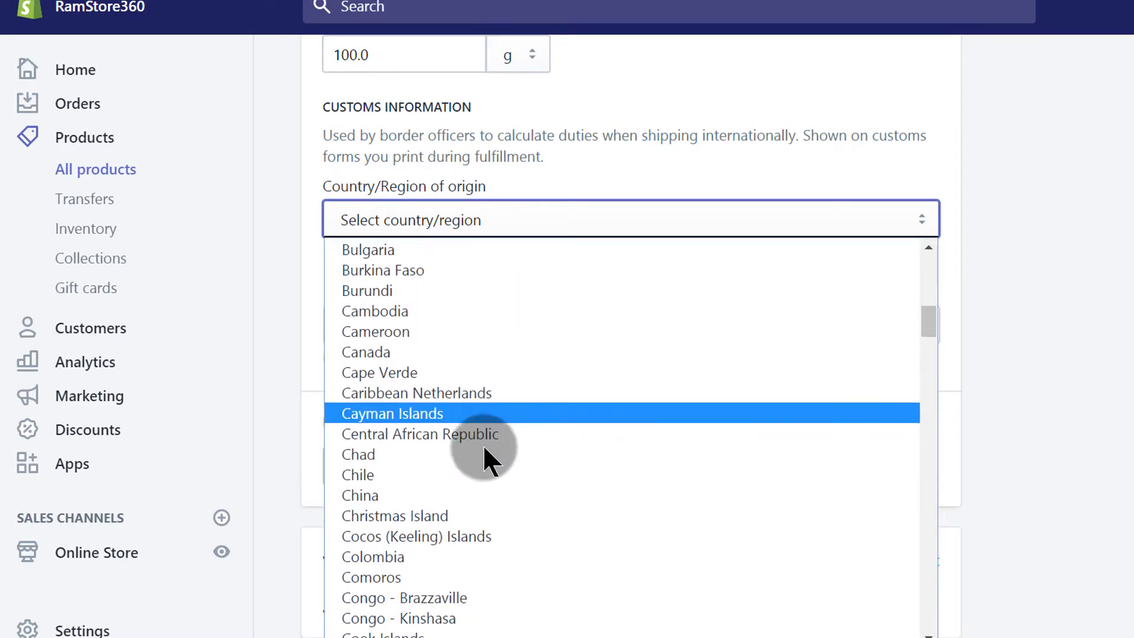
pyautogui.click(450, 215)
pyautogui.click(544, 212)
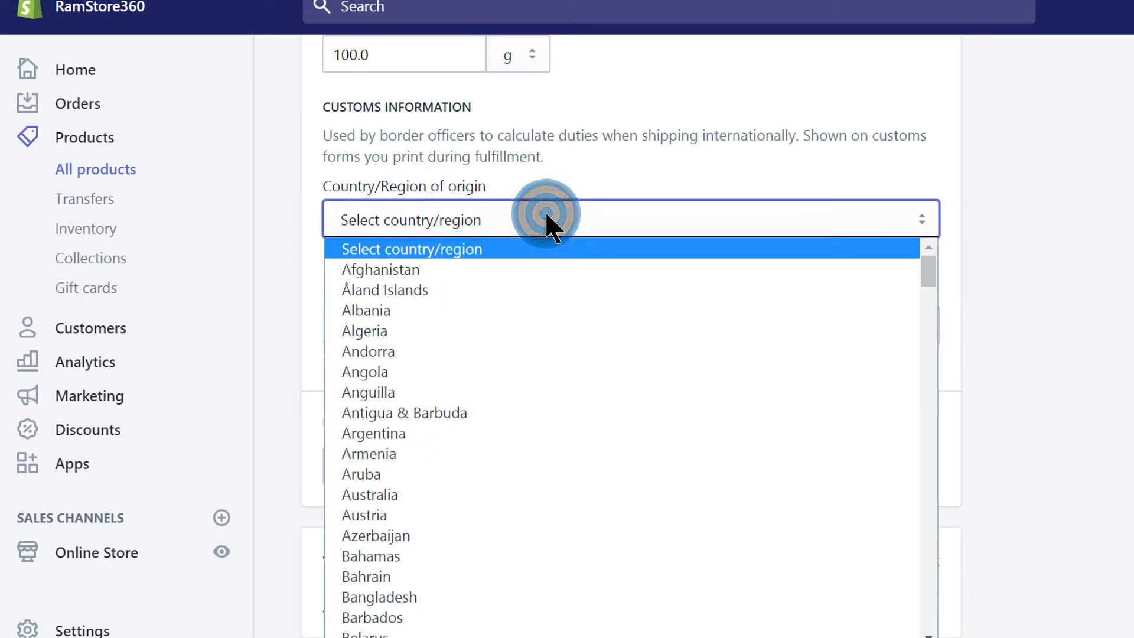
pyautogui.press('k')
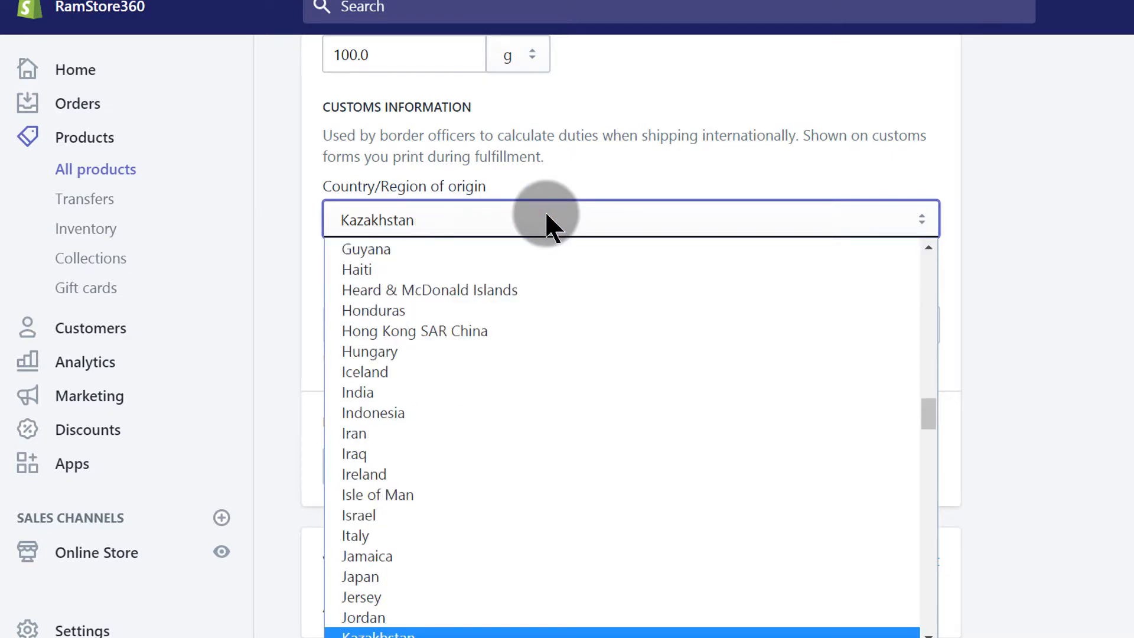
pyautogui.press('k')
pyautogui.click(545, 211)
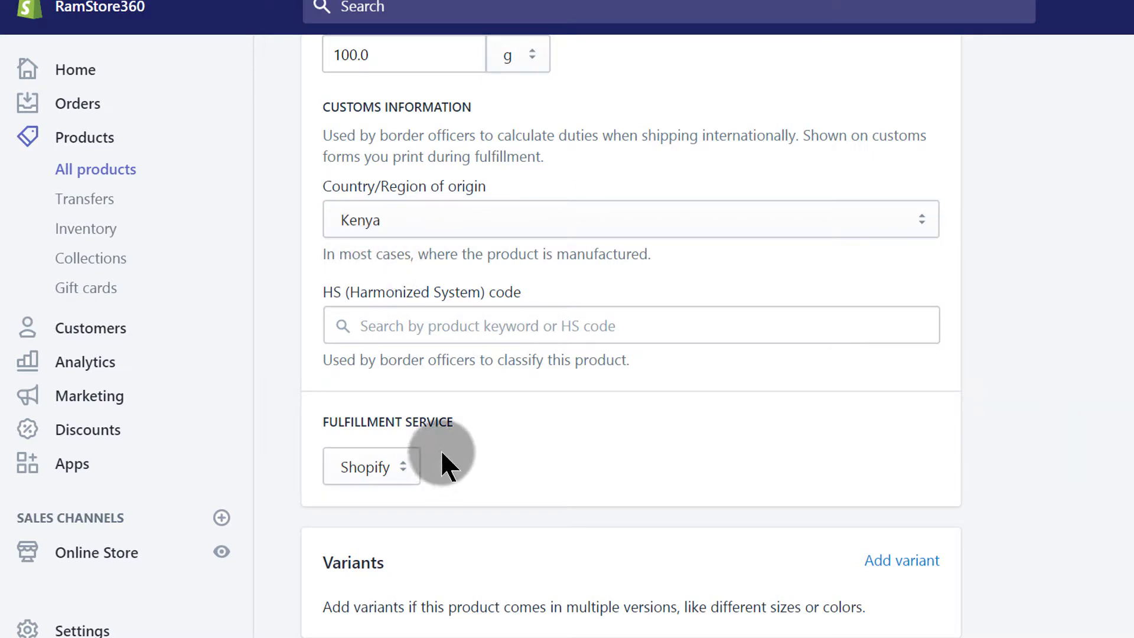
pyautogui.click(383, 326)
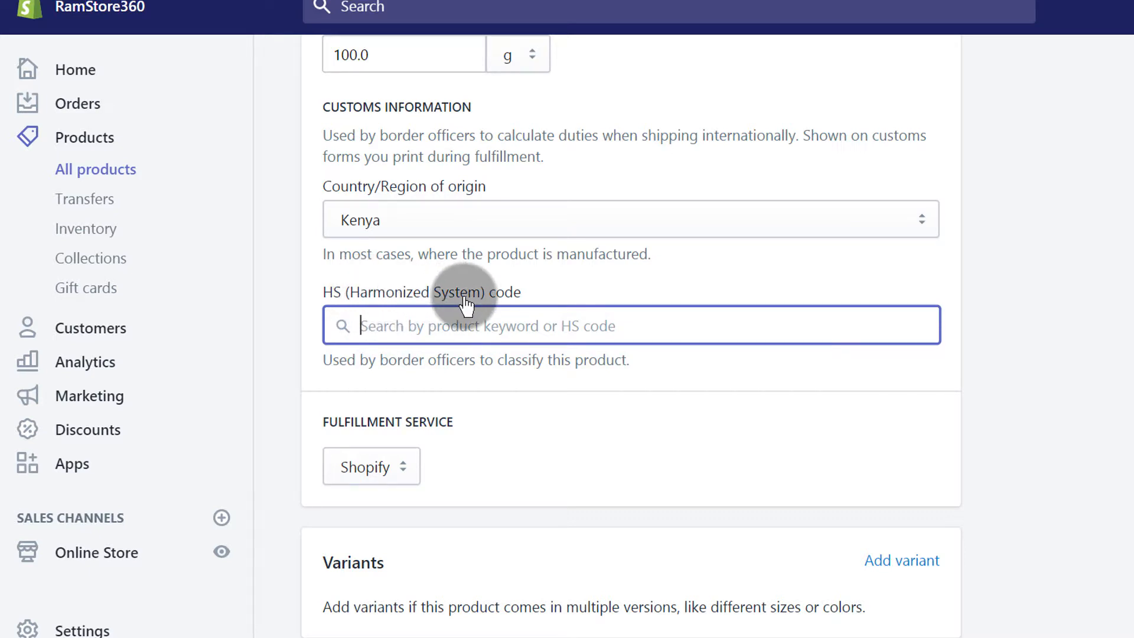
pyautogui.click(379, 327)
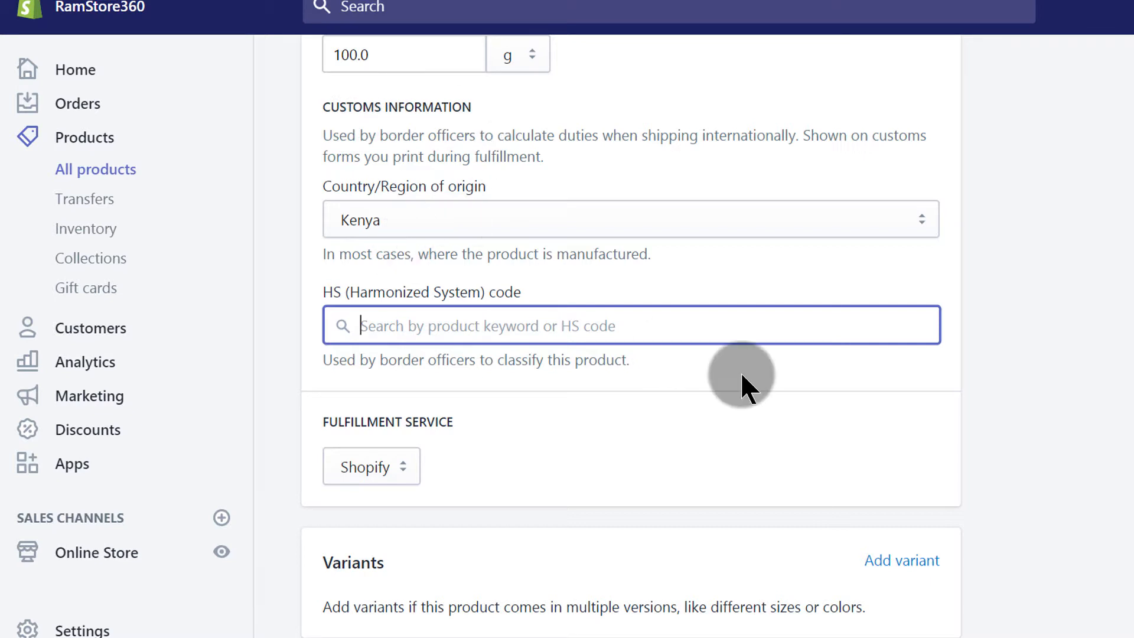
# Step: Examine the customs, variants and search listing sections, and check the available fulfillment service options without changing them
pyautogui.scroll(-2, 426, 295)
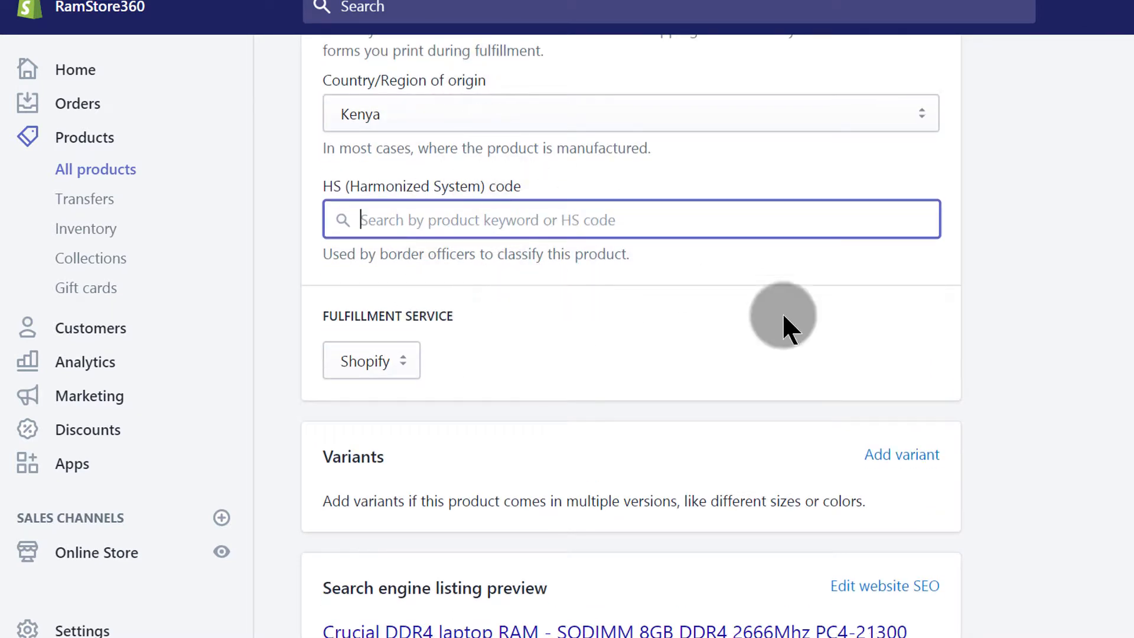
pyautogui.scroll(-4, 727, 378)
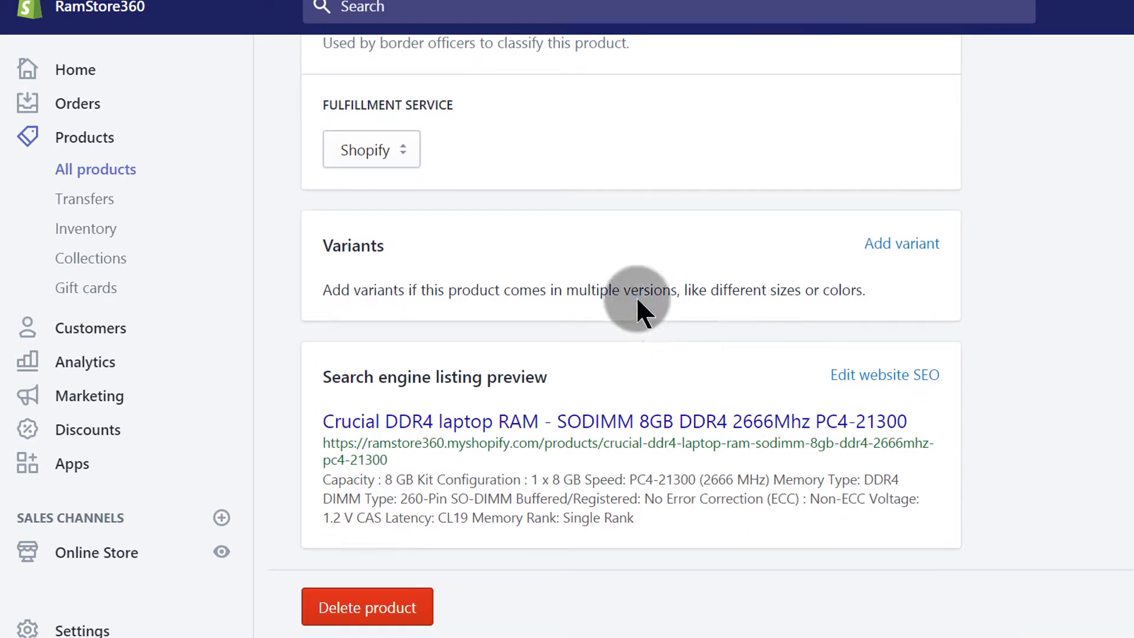
pyautogui.scroll(3, 377, 254)
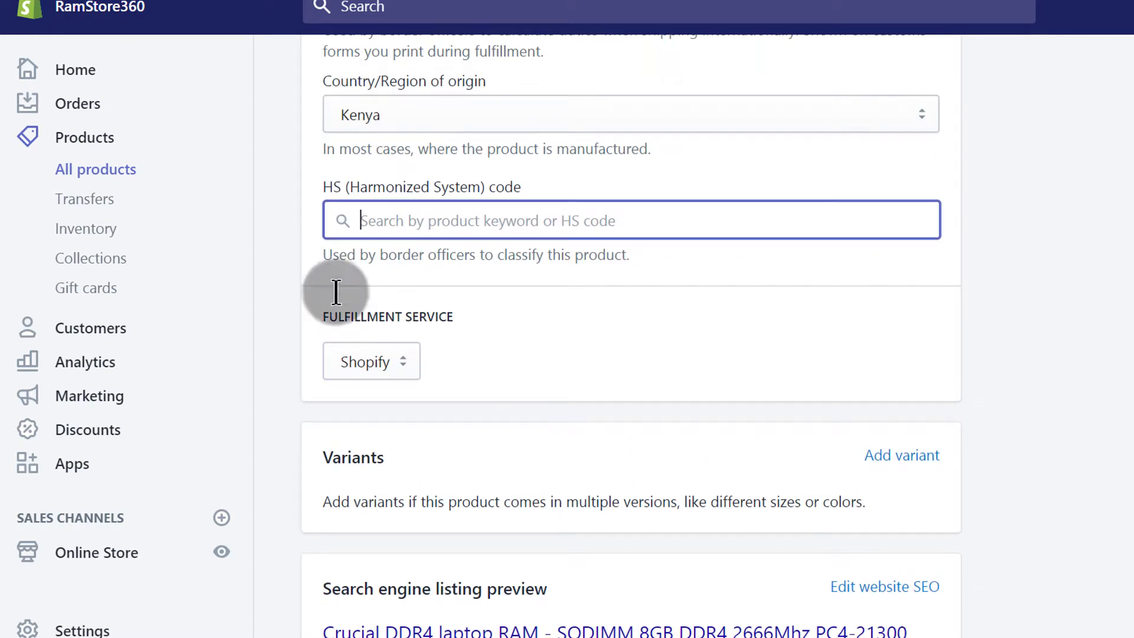
pyautogui.scroll(2, 687, 337)
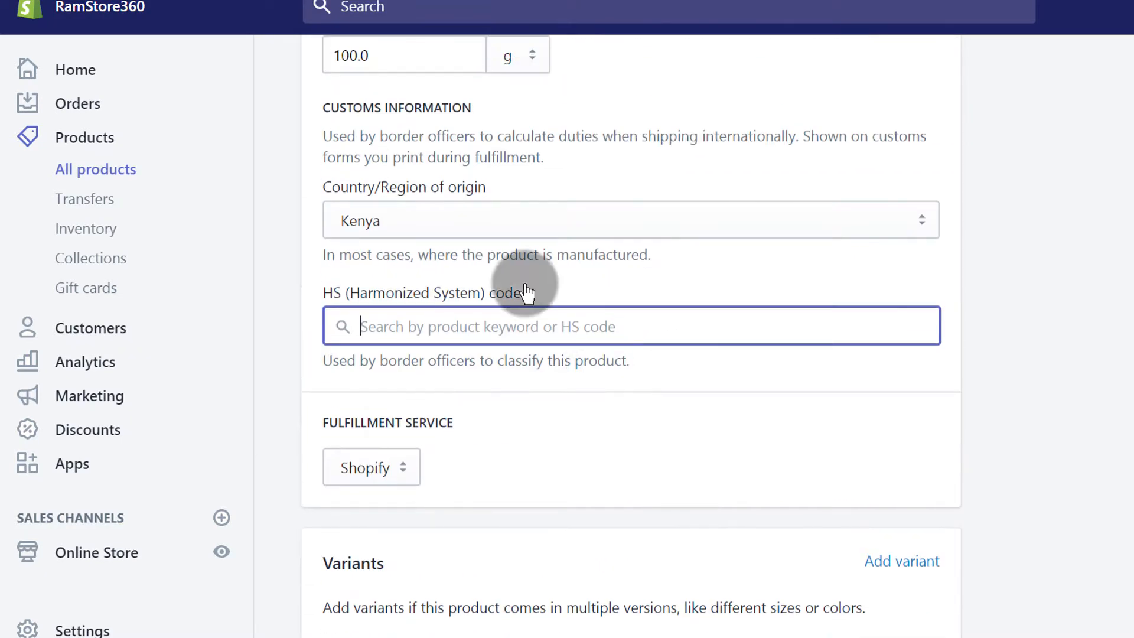
pyautogui.scroll(-4, 532, 379)
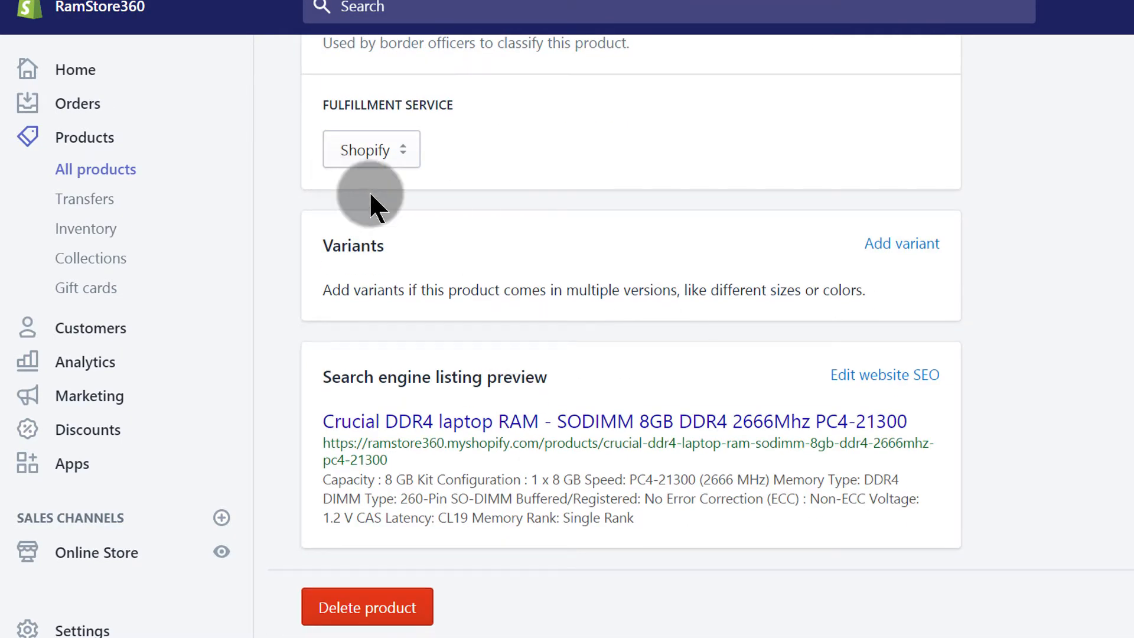
pyautogui.click(370, 151)
pyautogui.click(756, 285)
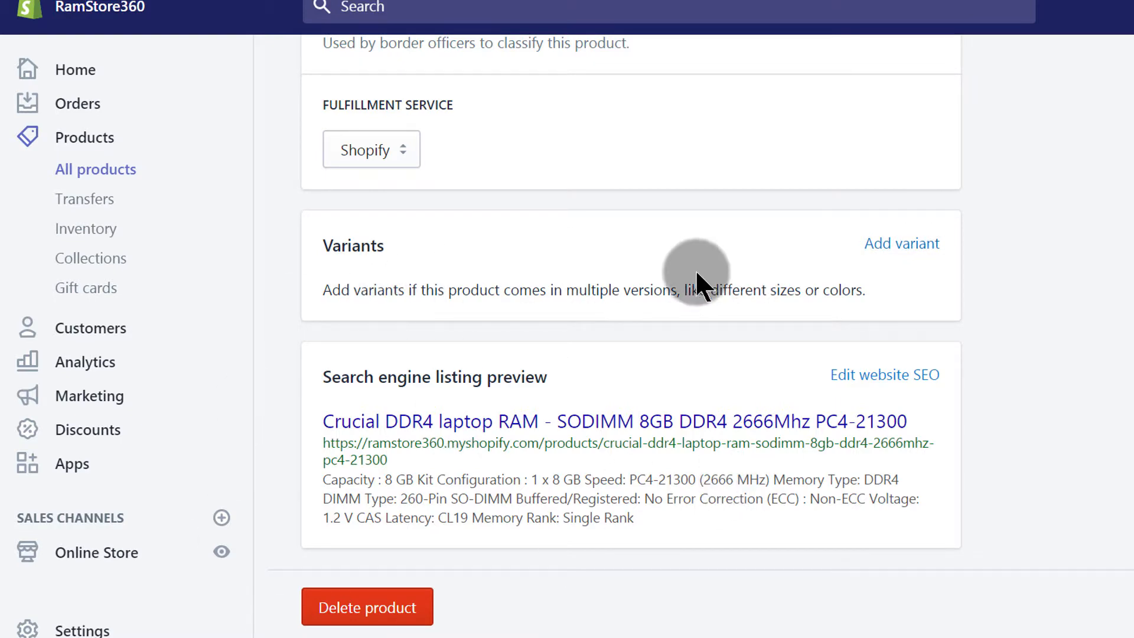
# Step: Open the website SEO fields of the product's search engine listing for editing
pyautogui.click(898, 376)
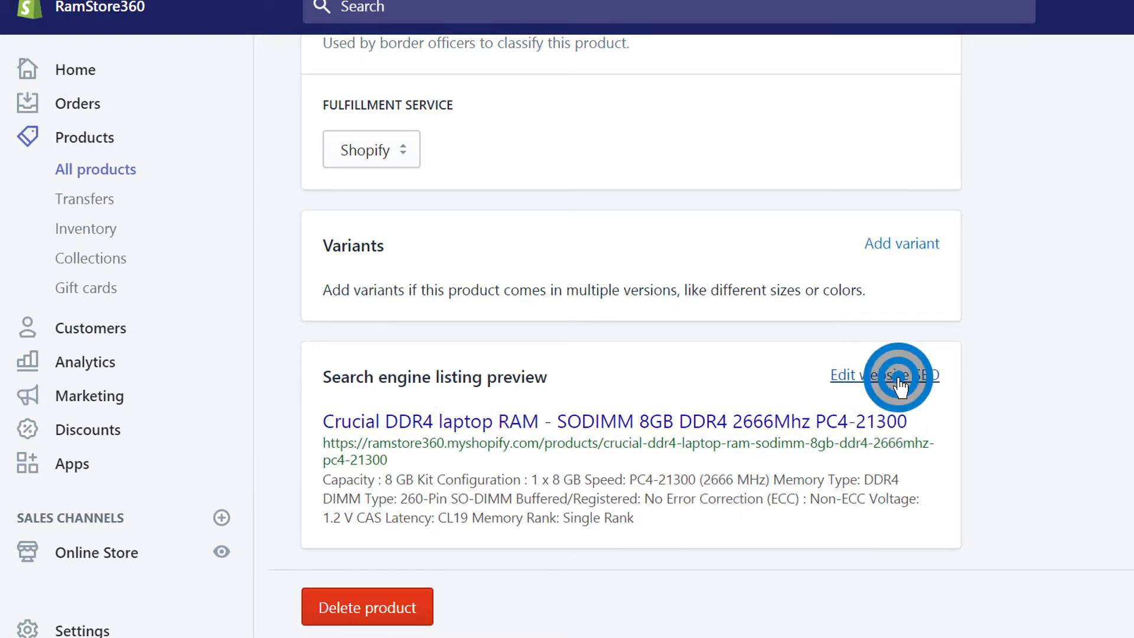
pyautogui.scroll(-4, 1014, 300)
pyautogui.scroll(-2, 1014, 300)
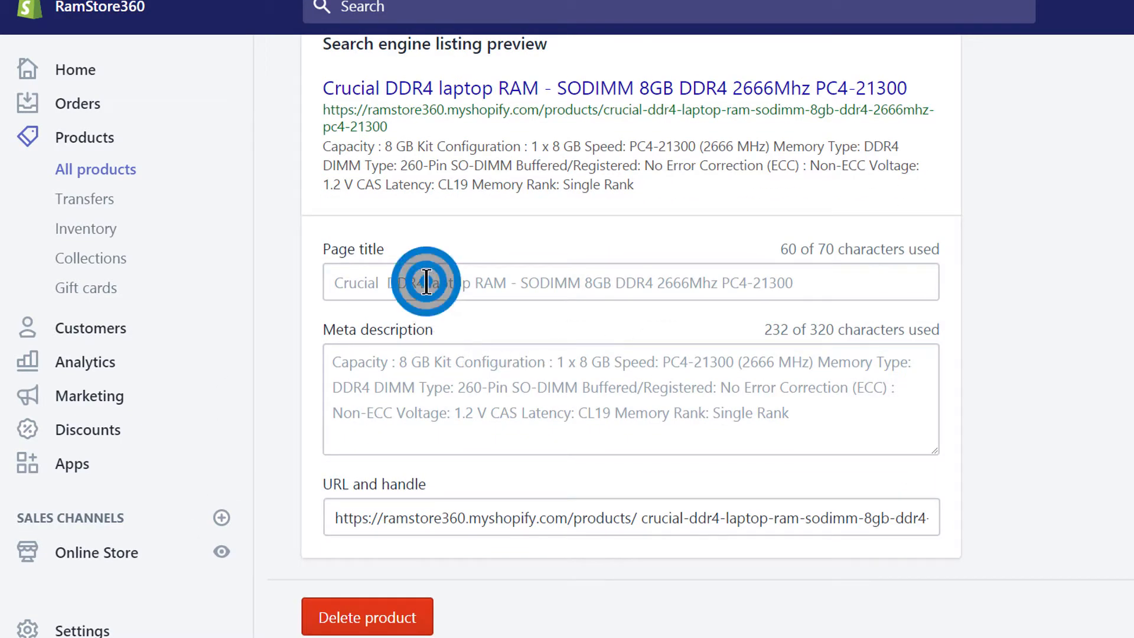
# Step: Examine the wording of the page title in the search engine listing, including its brand and product keywords
pyautogui.click(426, 282)
pyautogui.click(531, 282)
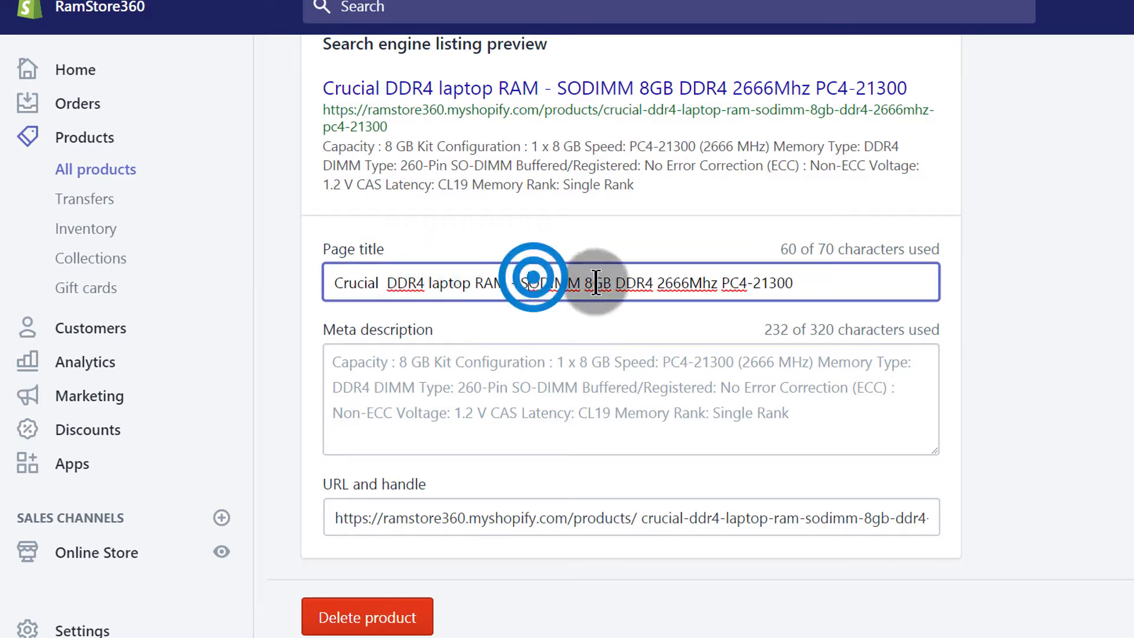
pyautogui.click(805, 282)
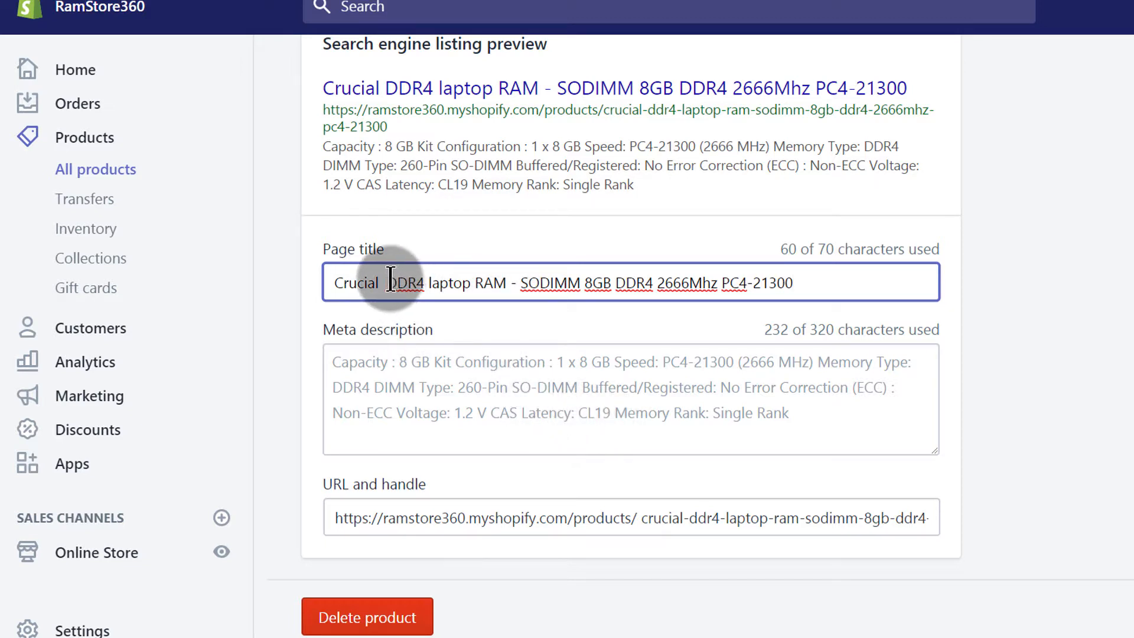
pyautogui.moveTo(389, 280); pyautogui.dragTo(511, 283)
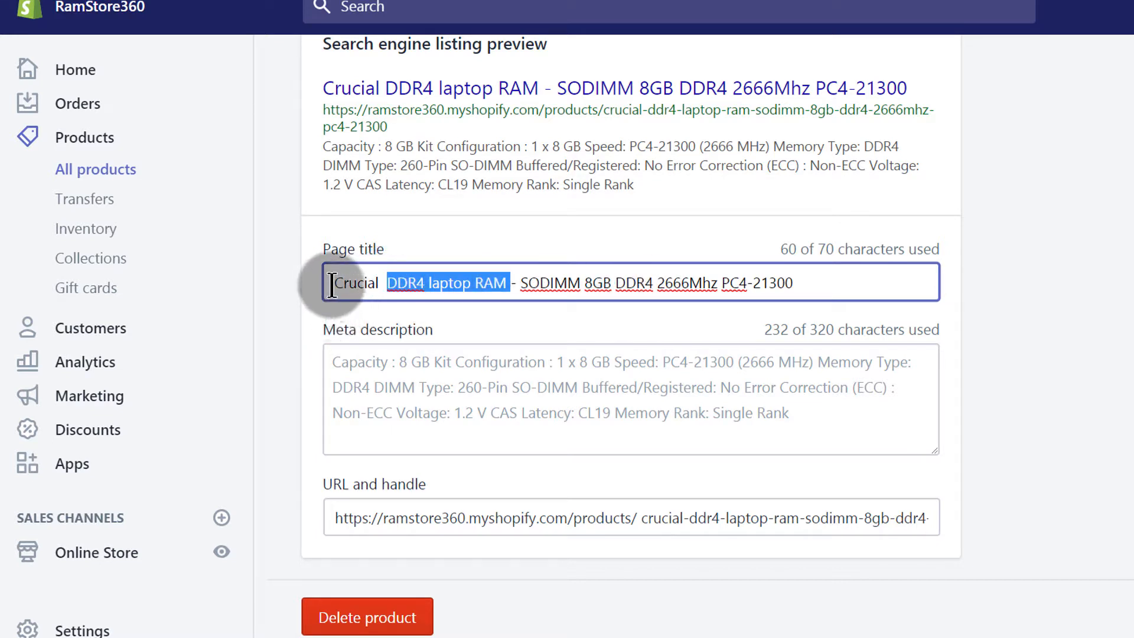
pyautogui.click(504, 282)
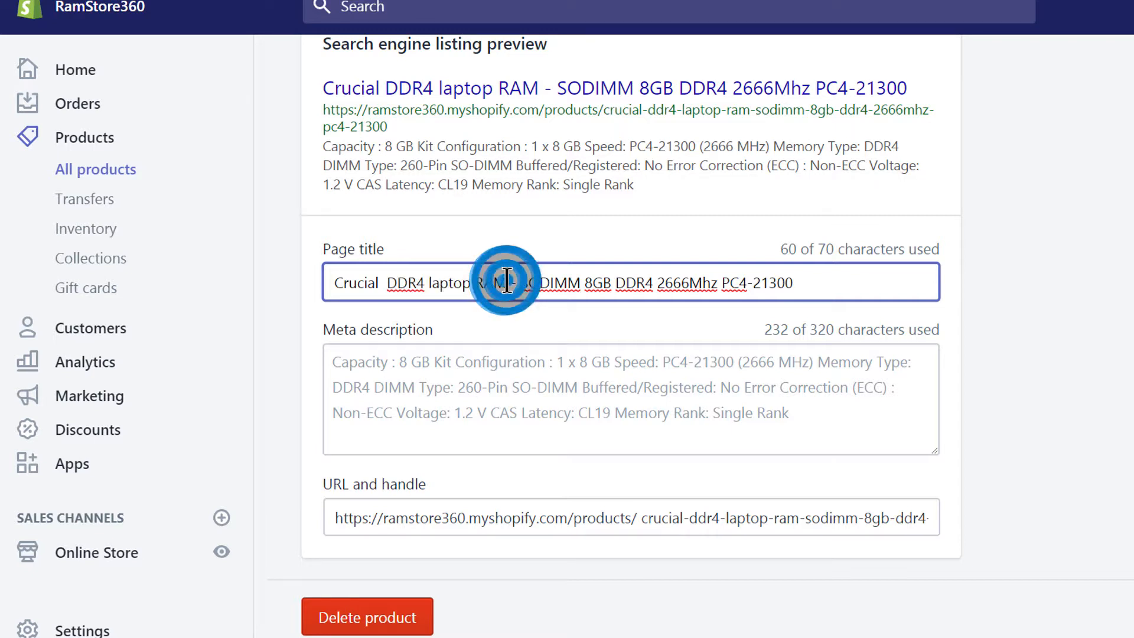
pyautogui.click(335, 285)
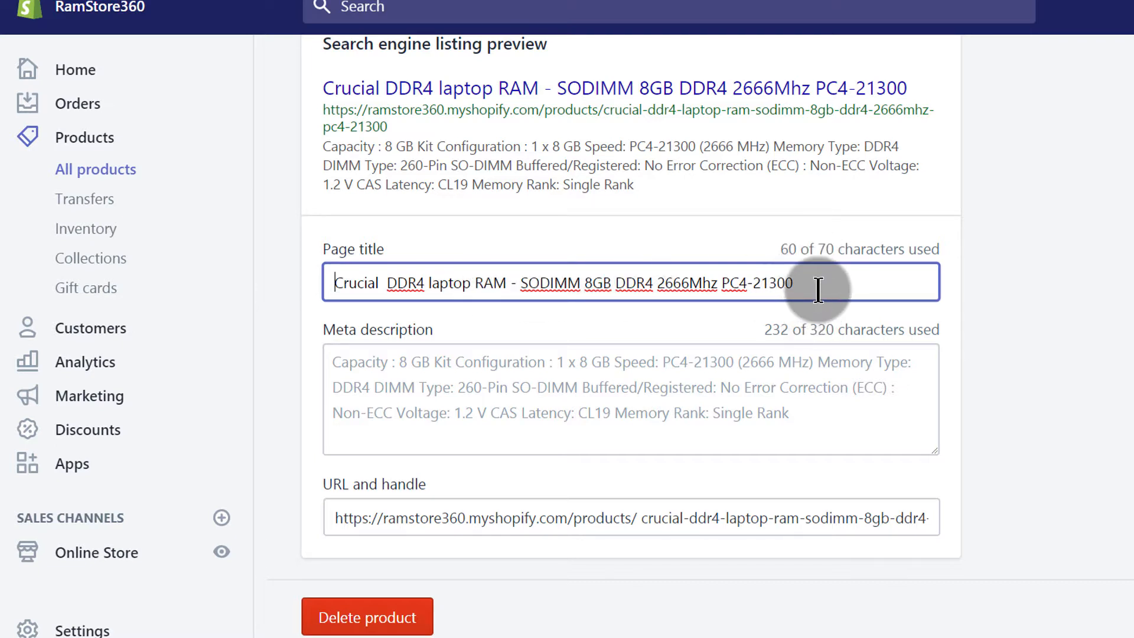
pyautogui.scroll(-1, 694, 300)
pyautogui.click(605, 271)
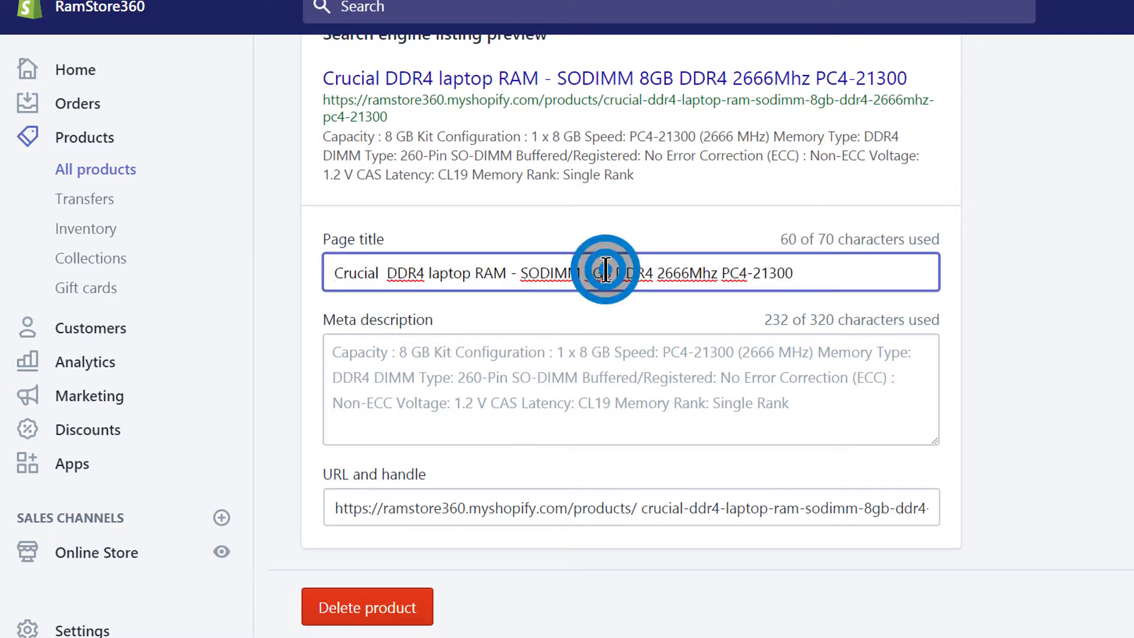
pyautogui.doubleClick(392, 273)
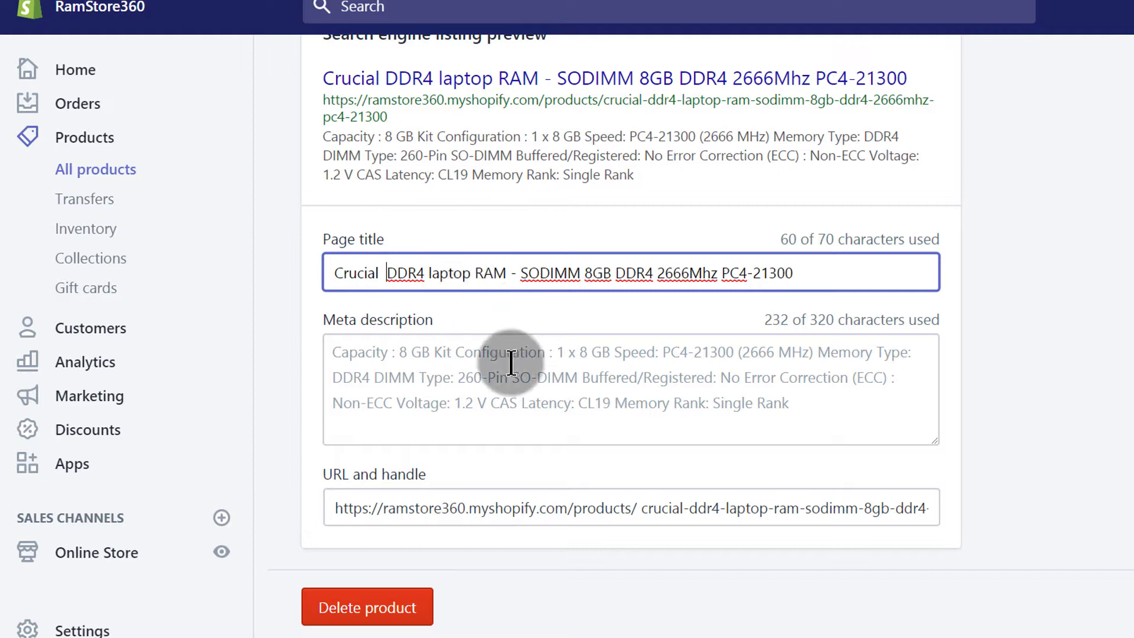
# Step: Review the full meta description text of the search engine listing
pyautogui.click(334, 355)
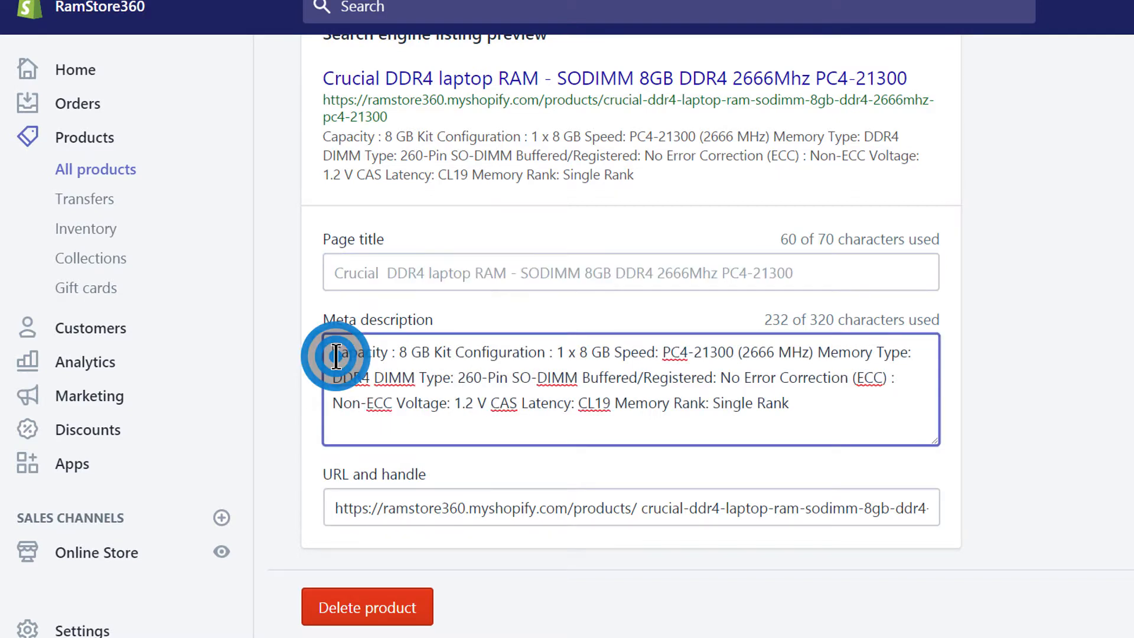
pyautogui.moveTo(334, 354); pyautogui.dragTo(931, 395)
pyautogui.click(821, 416)
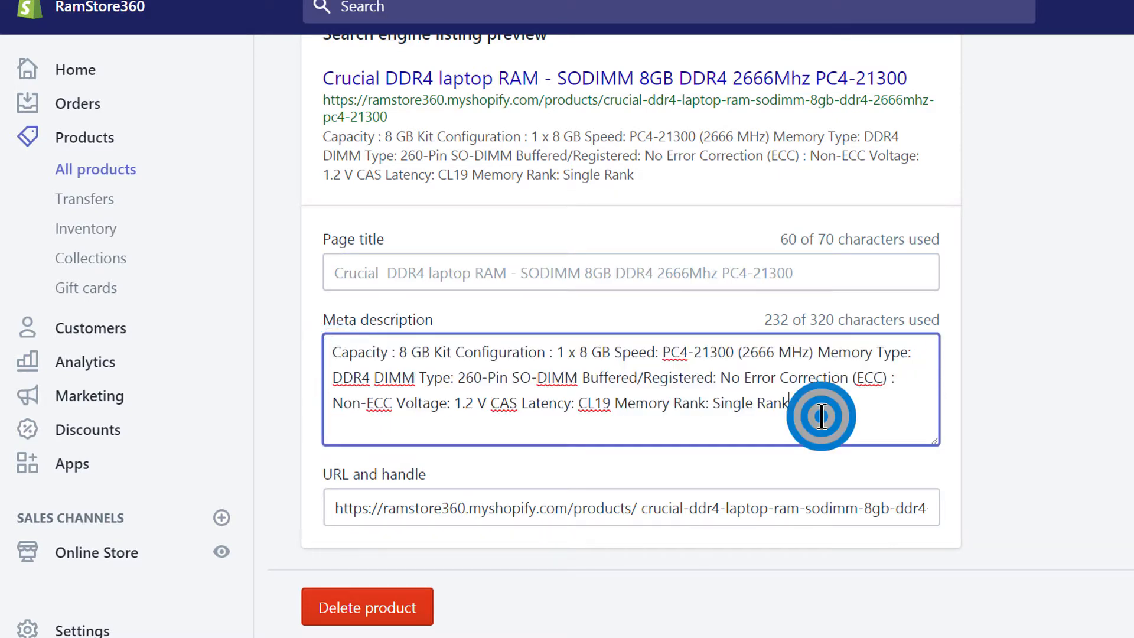
pyautogui.moveTo(797, 408); pyautogui.dragTo(331, 350)
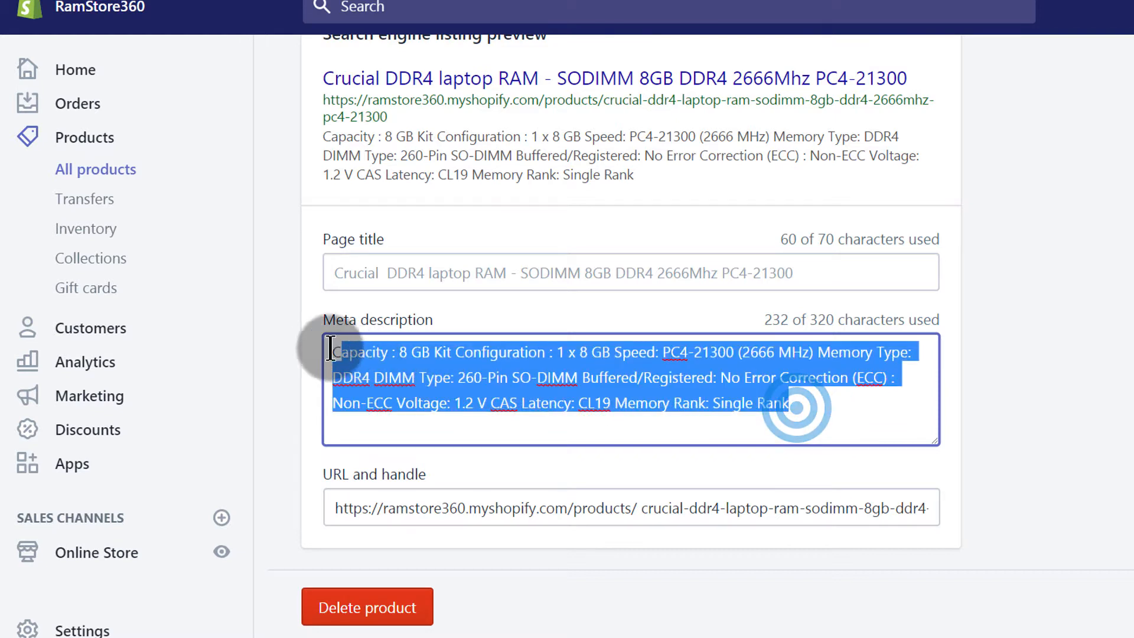
pyautogui.click(497, 389)
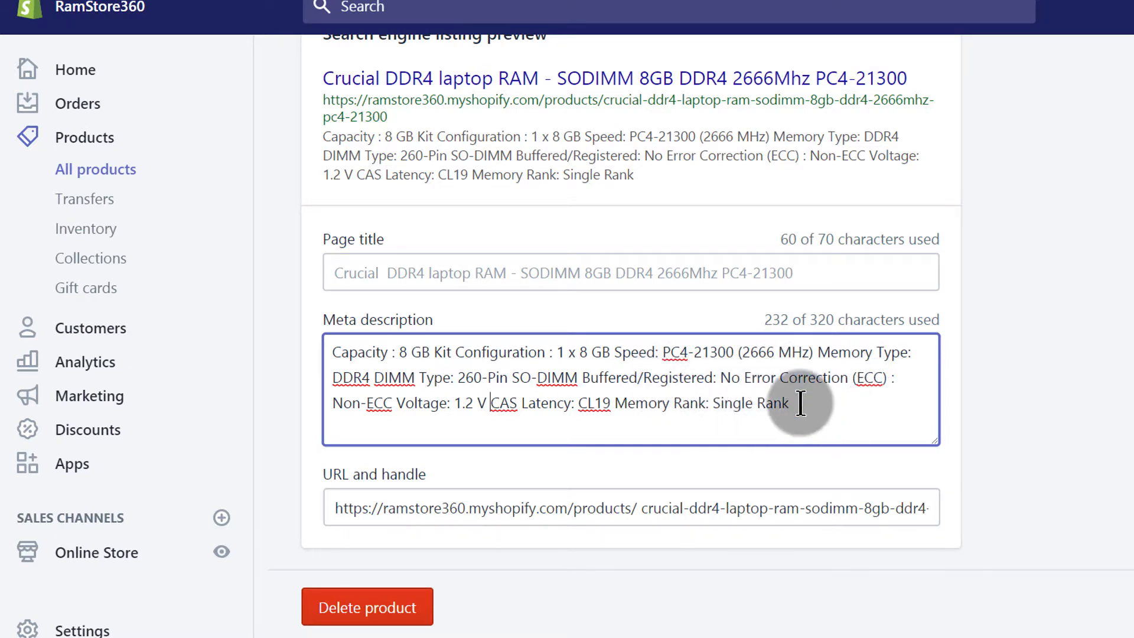
pyautogui.moveTo(800, 403); pyautogui.dragTo(320, 356)
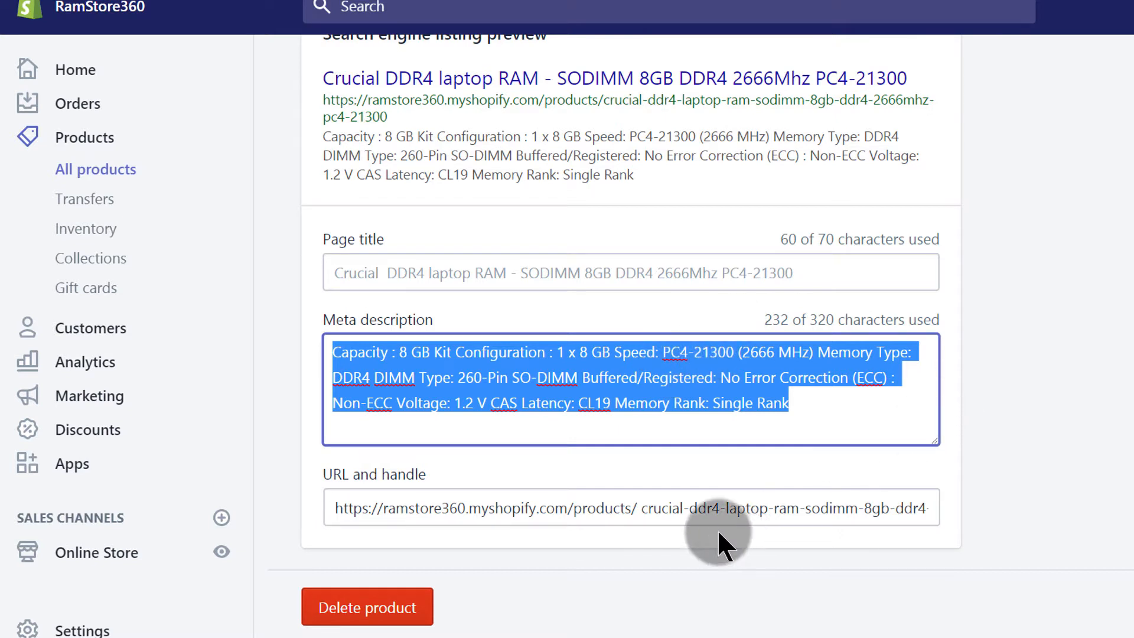
# Step: Shorten the product's URL handle to crucial-ddr4-laptop-ram by removing everything after "ram"
pyautogui.click(636, 511)
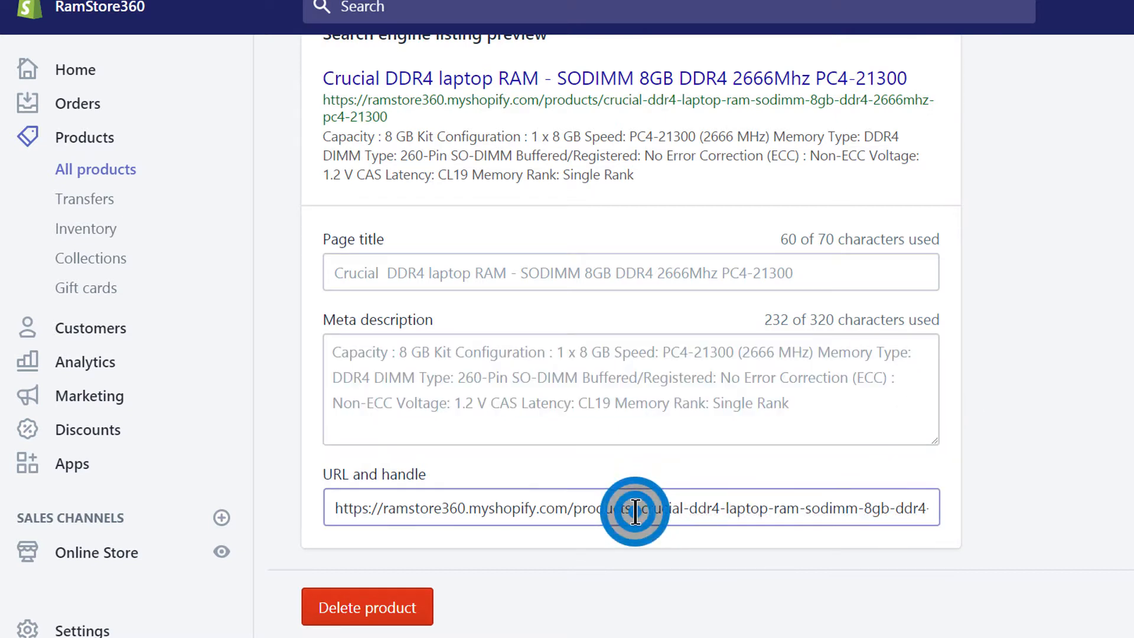
pyautogui.click(680, 511)
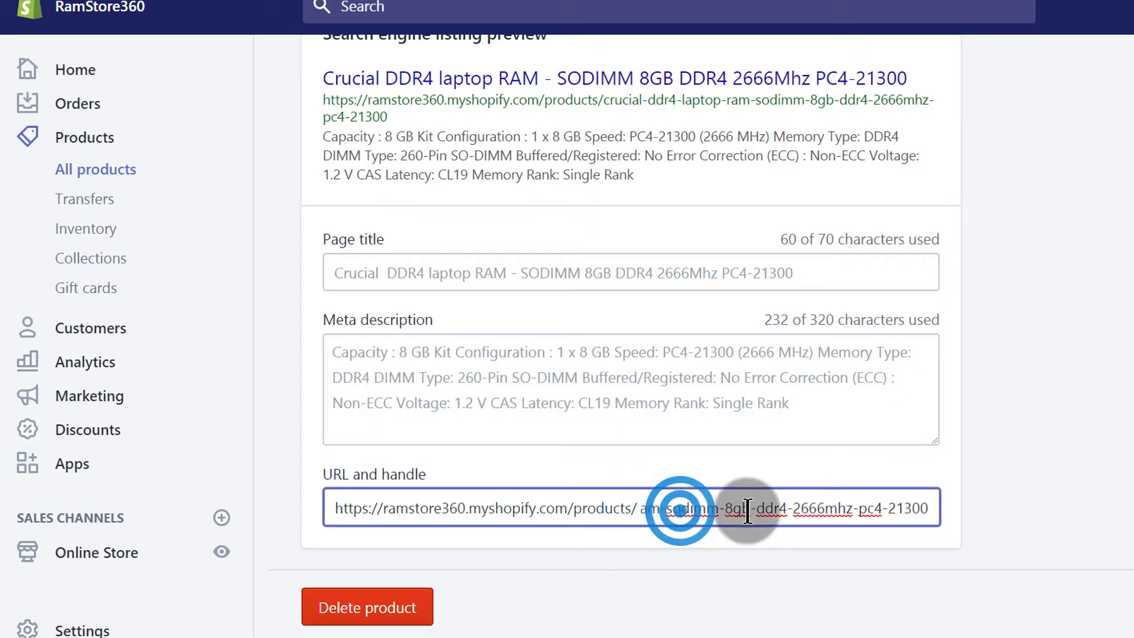
pyautogui.click(929, 507)
pyautogui.moveTo(928, 507); pyautogui.dragTo(557, 520)
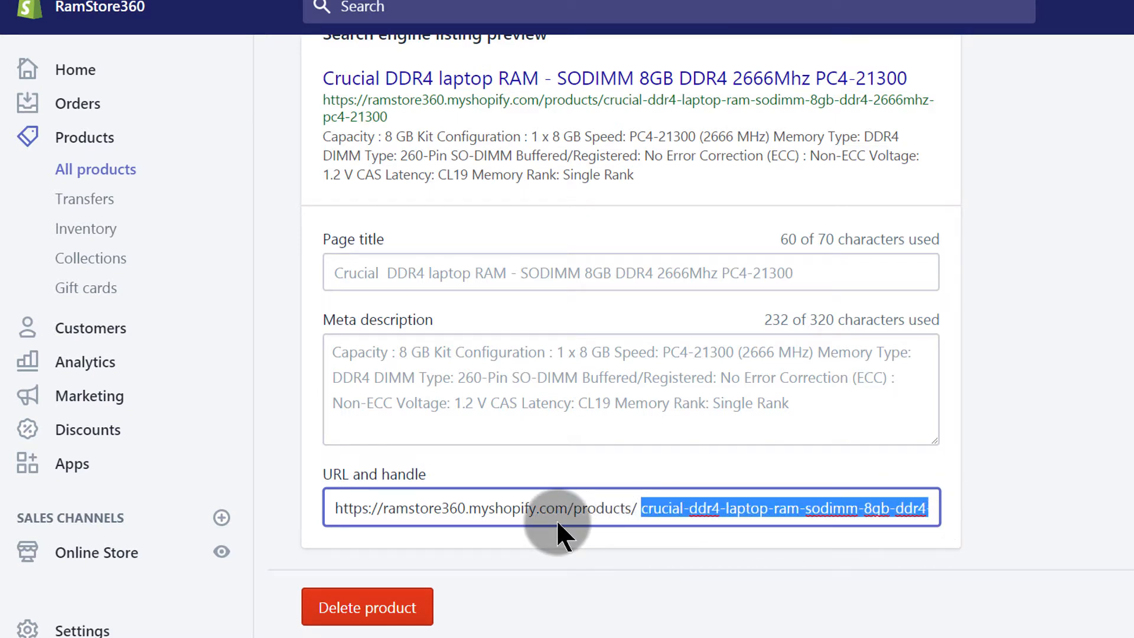
pyautogui.click(557, 519)
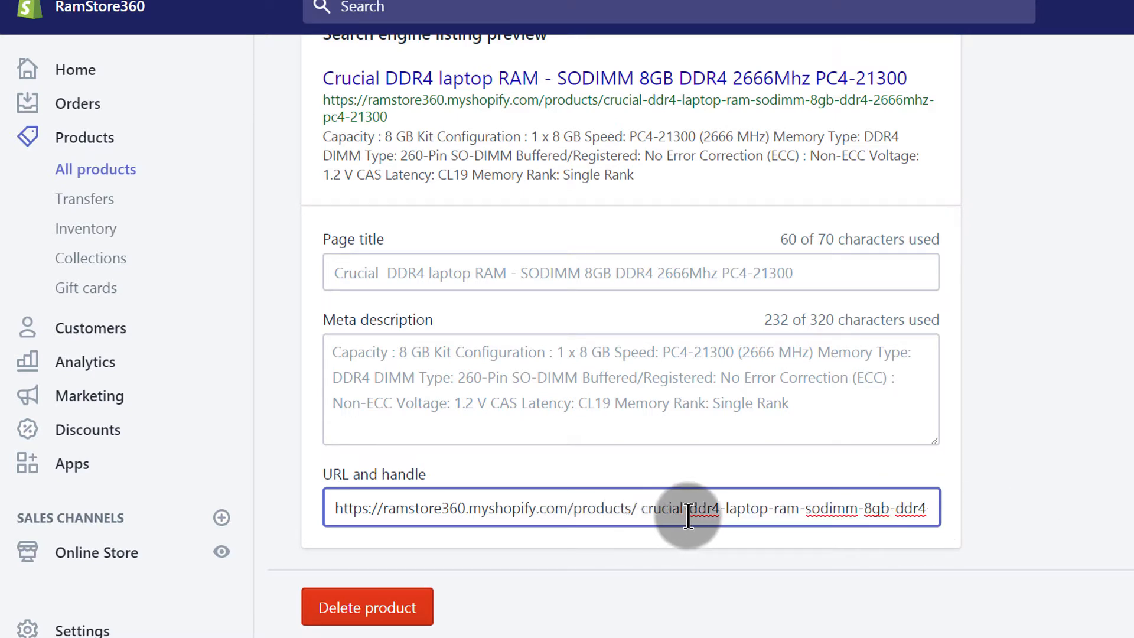
pyautogui.click(801, 509)
pyautogui.hotkey('shift', 'End')
pyautogui.press('BackSpace')
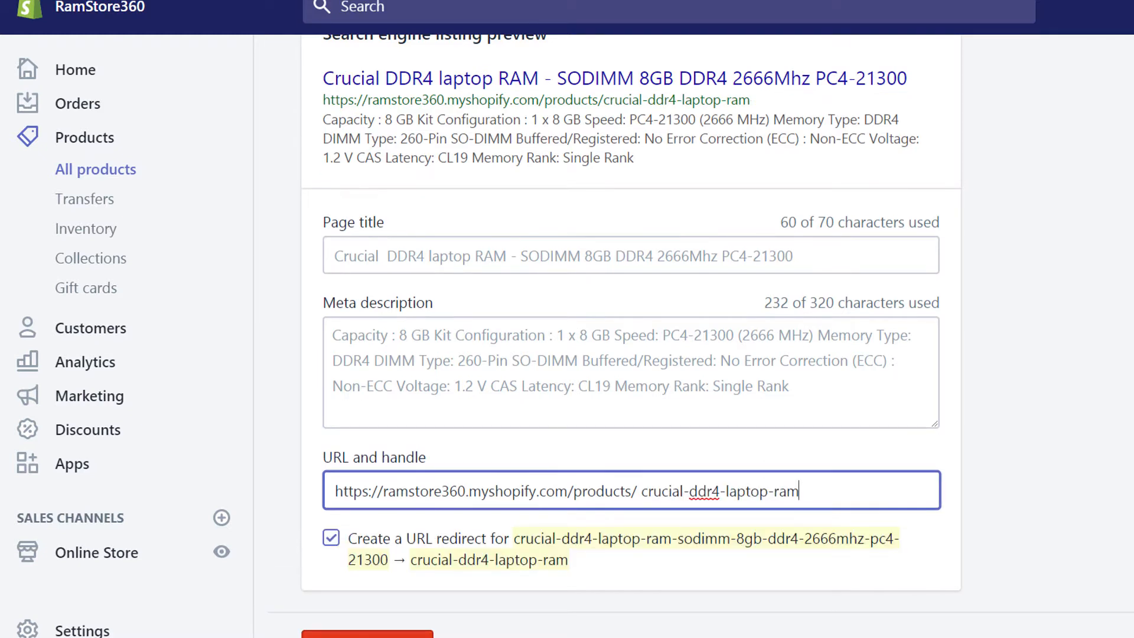
# Step: Append -8gb to the URL handle so it reads crucial-ddr4-laptop-ram-8gb
pyautogui.scroll(-1, 1072, 451)
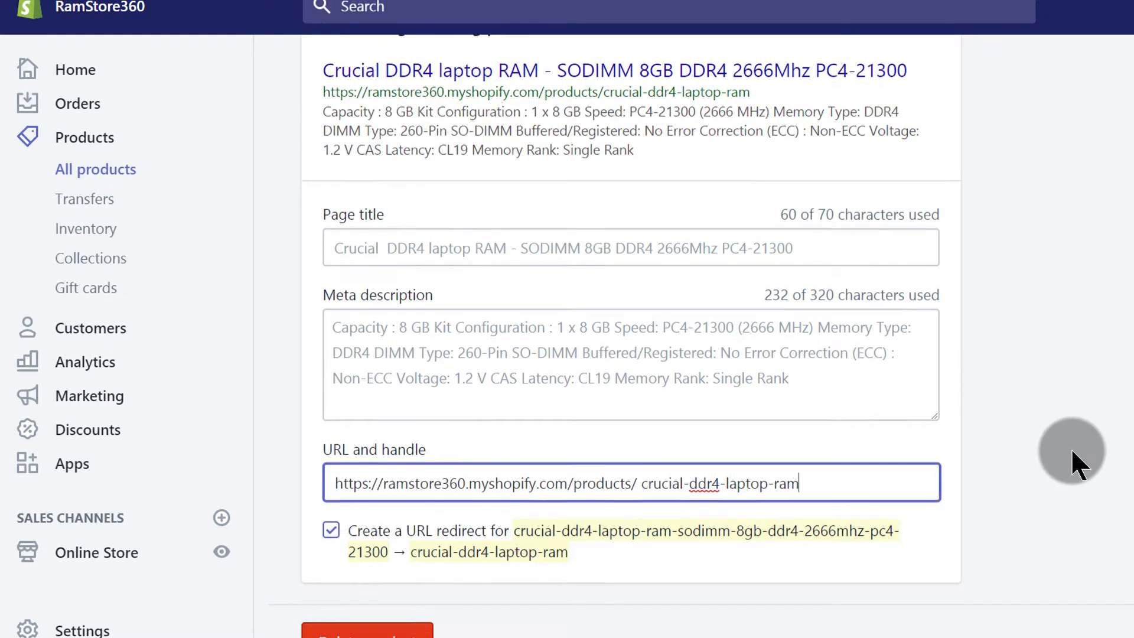
pyautogui.scroll(-1, 1071, 452)
pyautogui.click(806, 447)
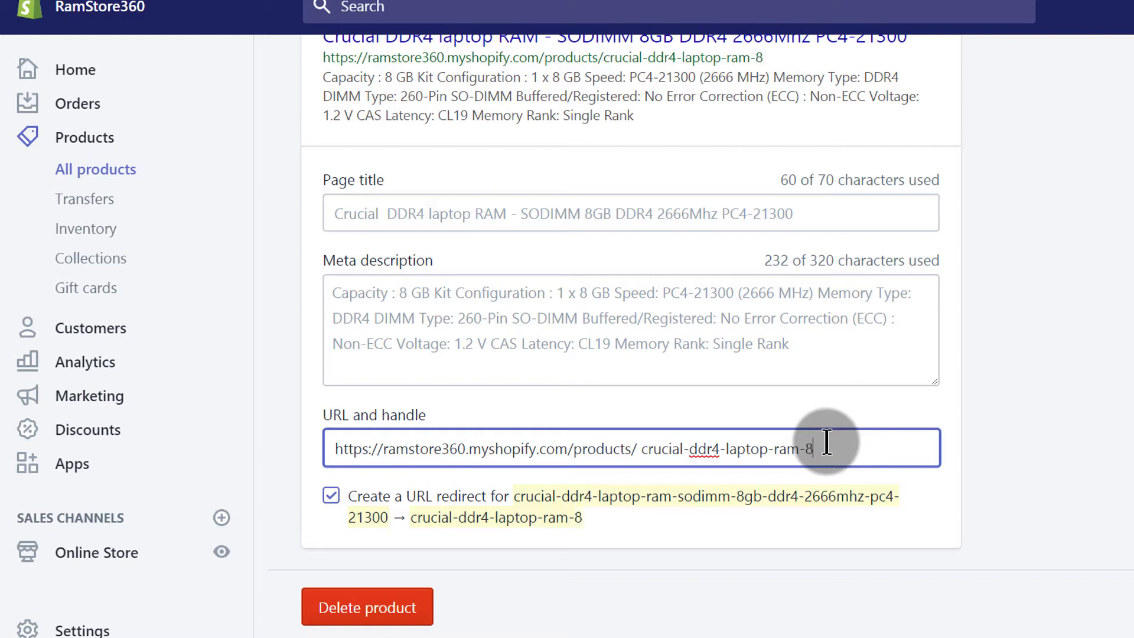
pyautogui.click(1096, 395)
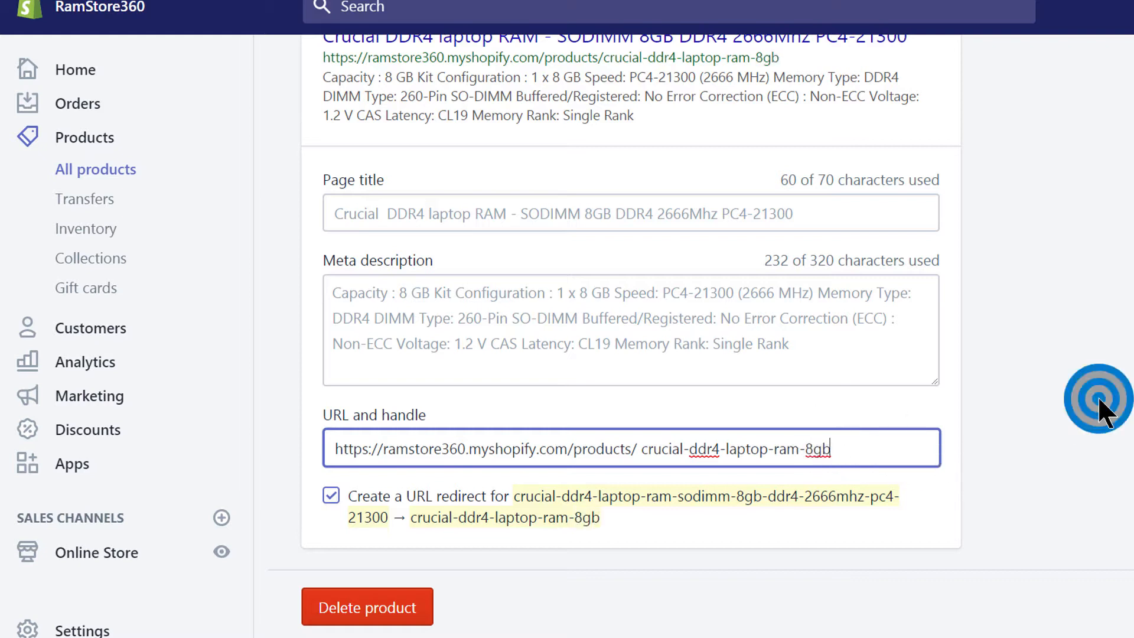
# Step: Review the new URL handle and switch the URL redirect option off and back on
pyautogui.click(729, 453)
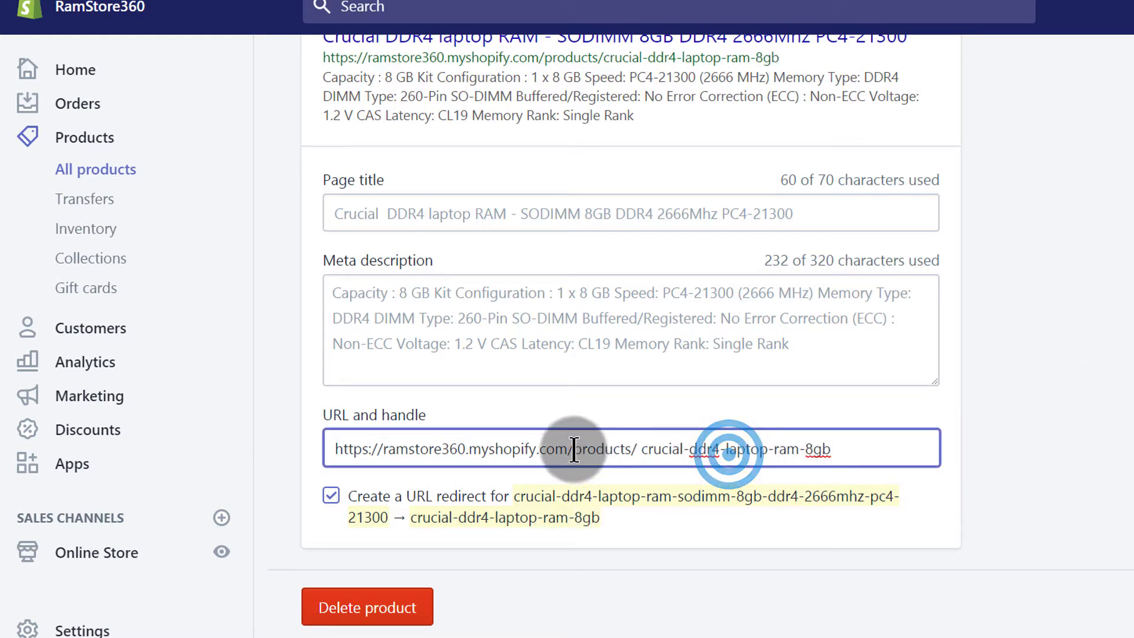
pyautogui.moveTo(642, 453); pyautogui.dragTo(905, 458)
pyautogui.click(1073, 433)
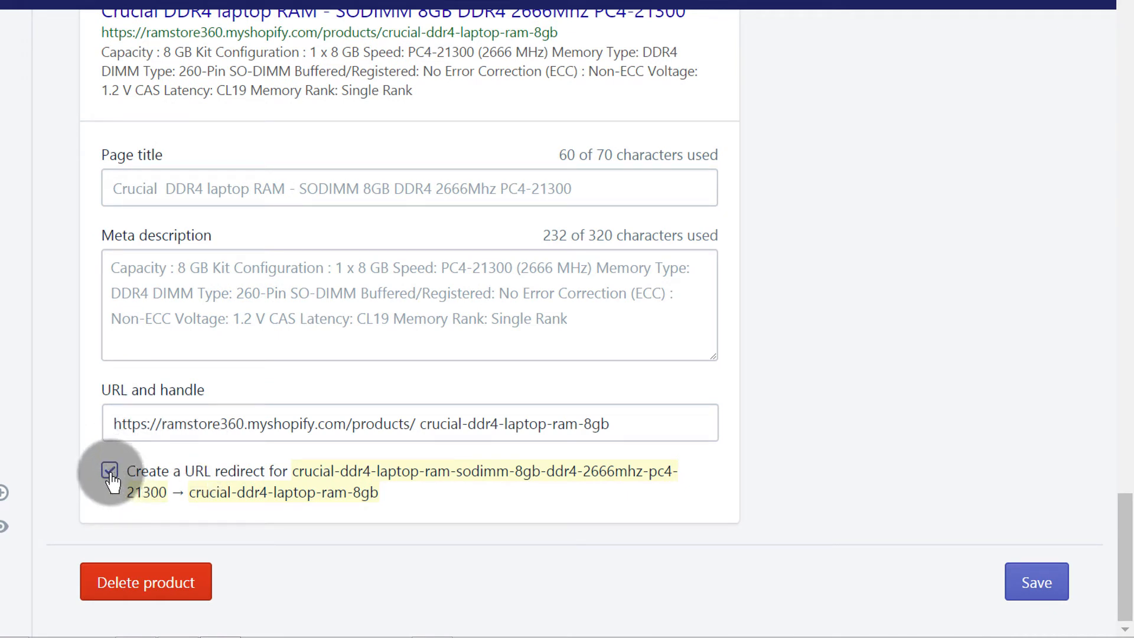
pyautogui.click(111, 473)
pyautogui.click(110, 472)
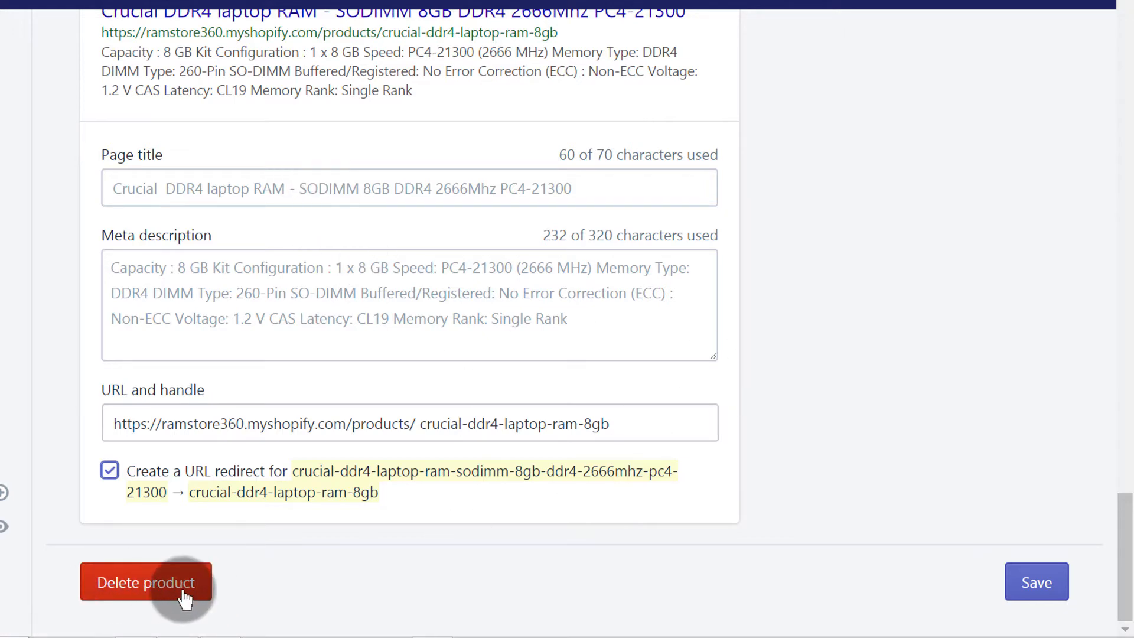
# Step: Go back to the beginning of the product page and examine the product availability and organization settings
pyautogui.scroll(3, 814, 412)
pyautogui.scroll(20, 814, 412)
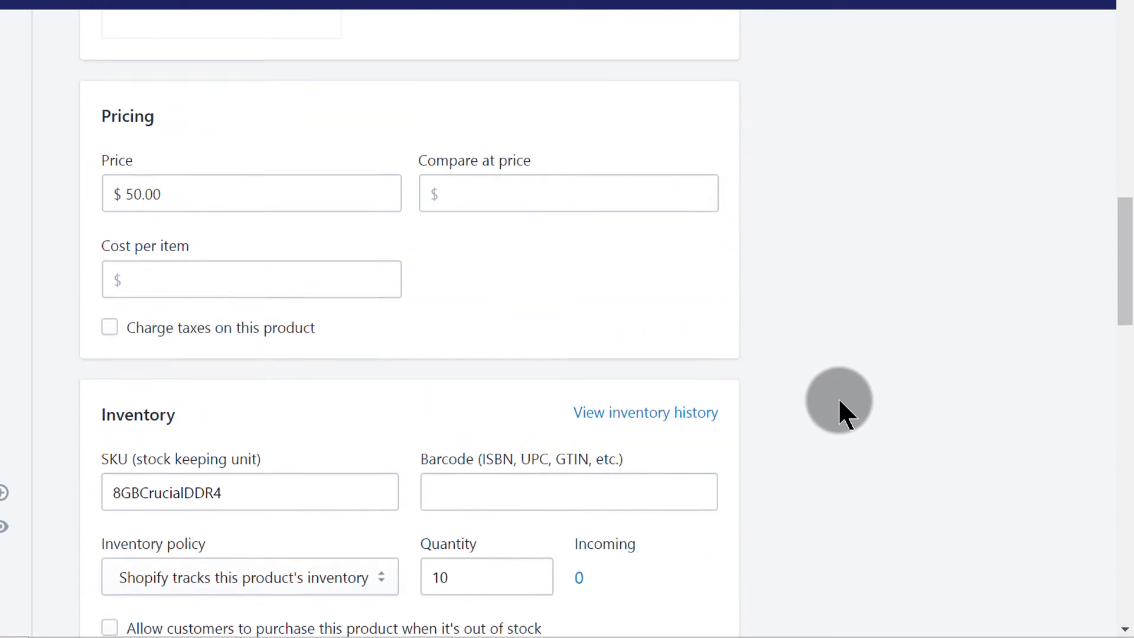
pyautogui.scroll(5, 768, 396)
pyautogui.scroll(-6, 614, 413)
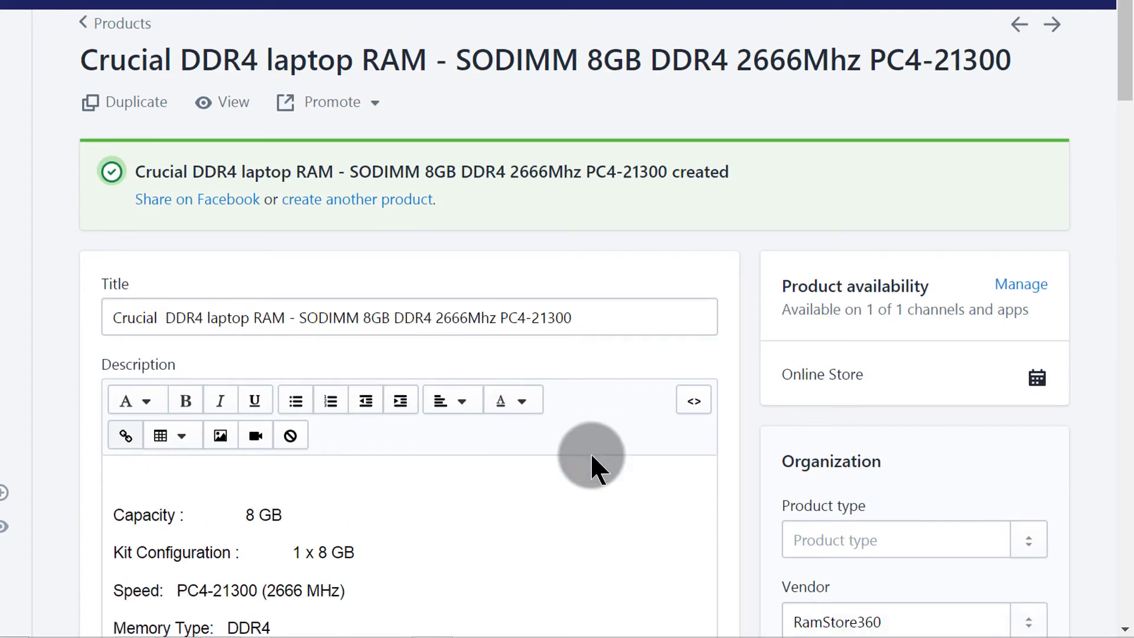
pyautogui.scroll(3, 955, 371)
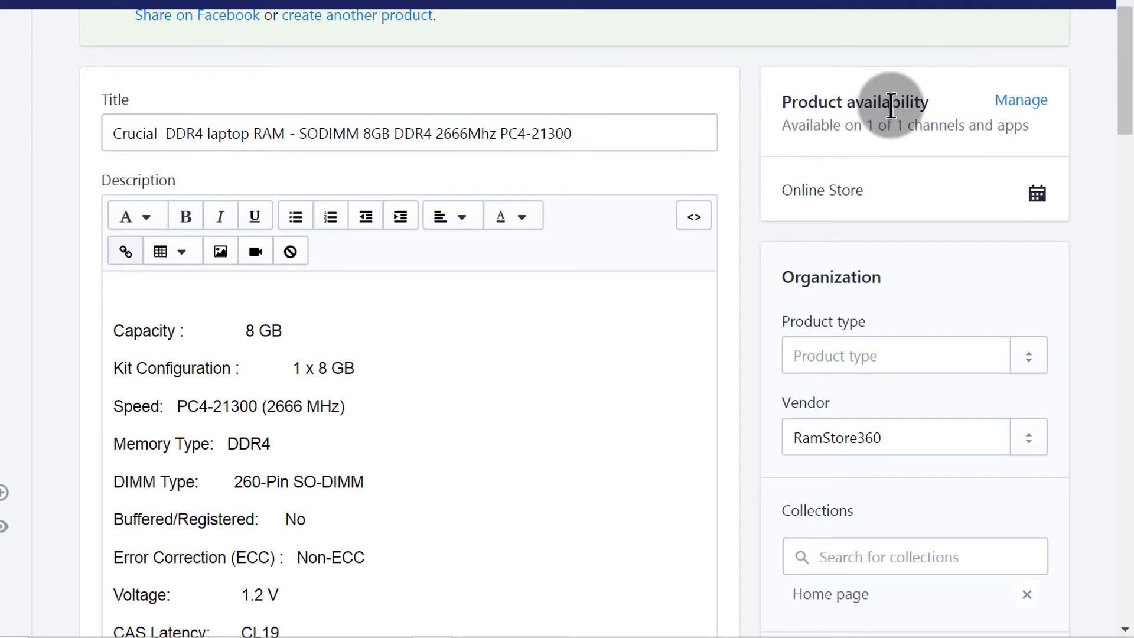
pyautogui.scroll(-1, 936, 144)
pyautogui.scroll(-1, 936, 143)
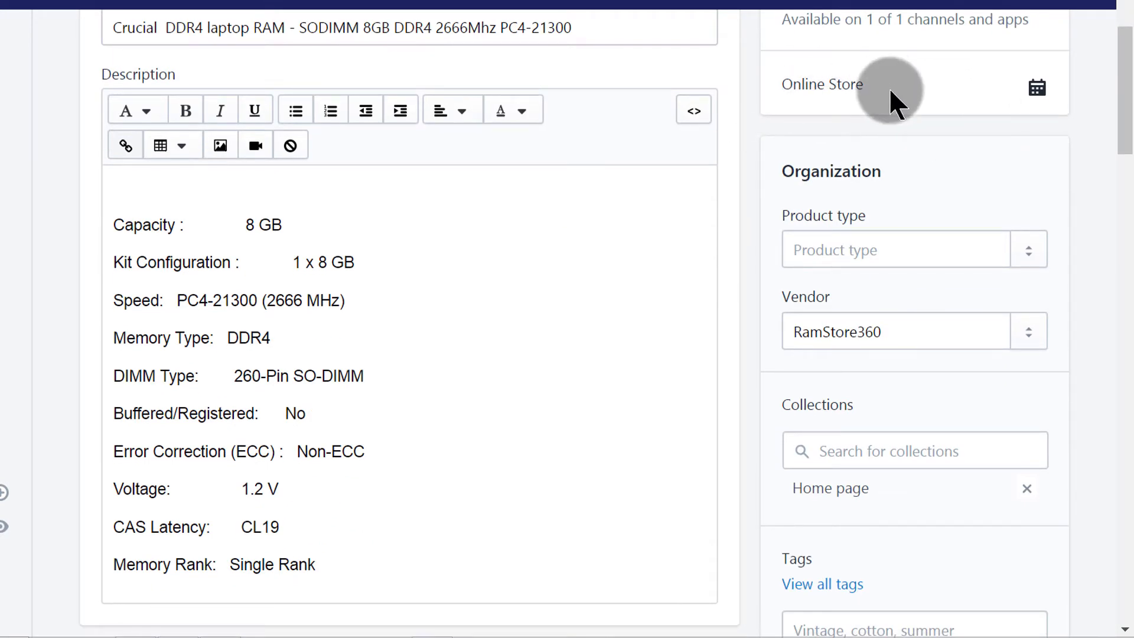
# Step: Examine the product availability, product type and vendor settings of the RAM product
pyautogui.scroll(-2, 891, 83)
pyautogui.scroll(2, 892, 83)
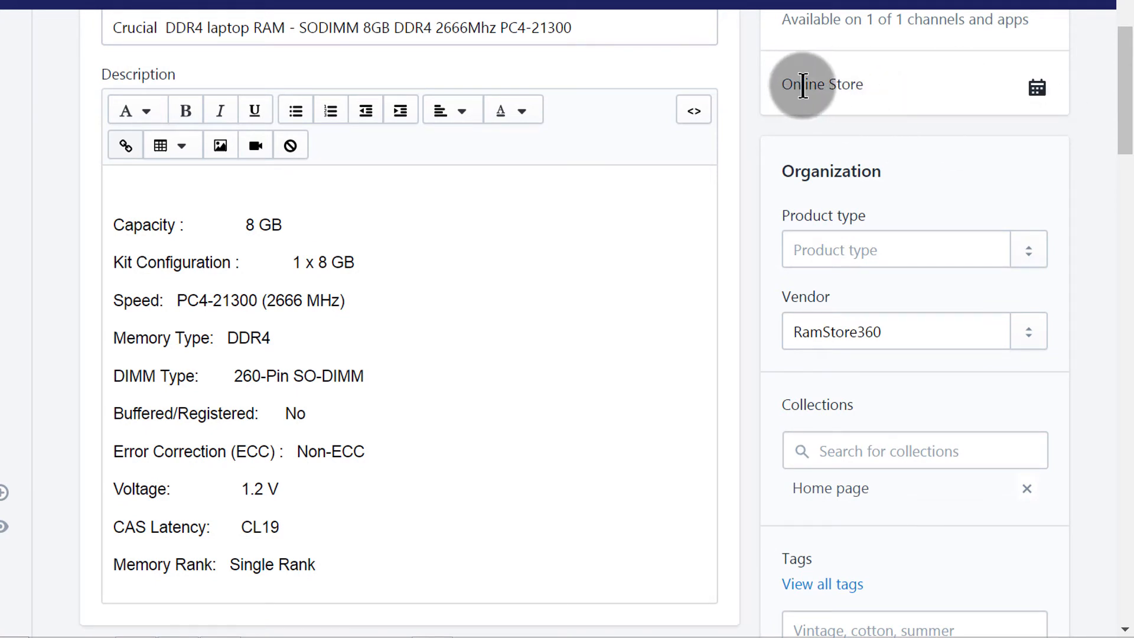
pyautogui.scroll(-2, 909, 94)
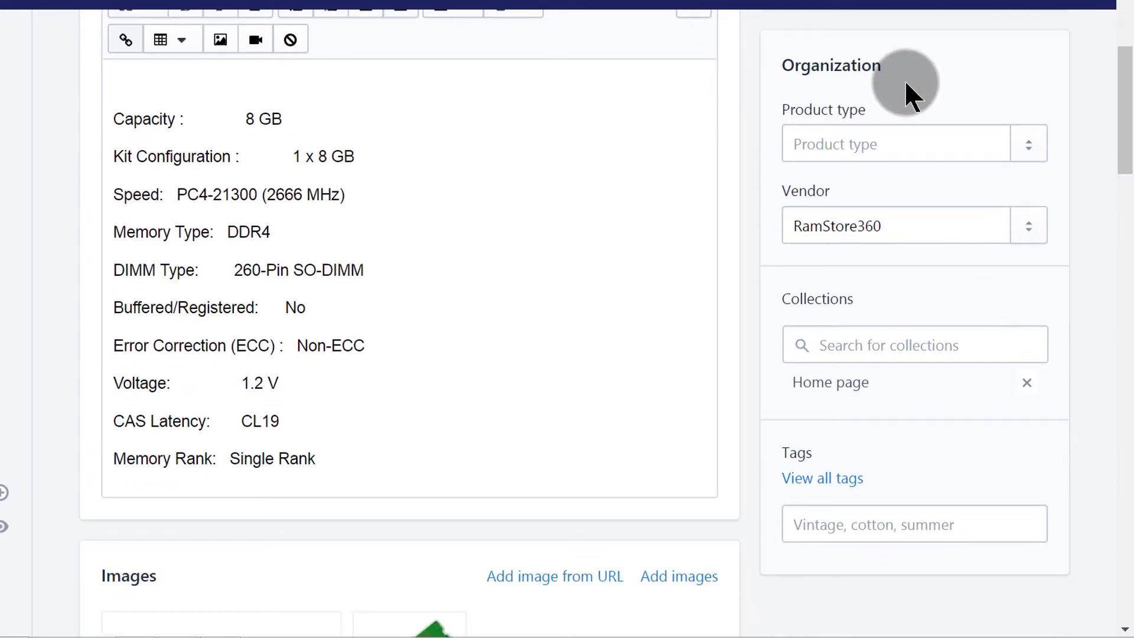
pyautogui.click(837, 143)
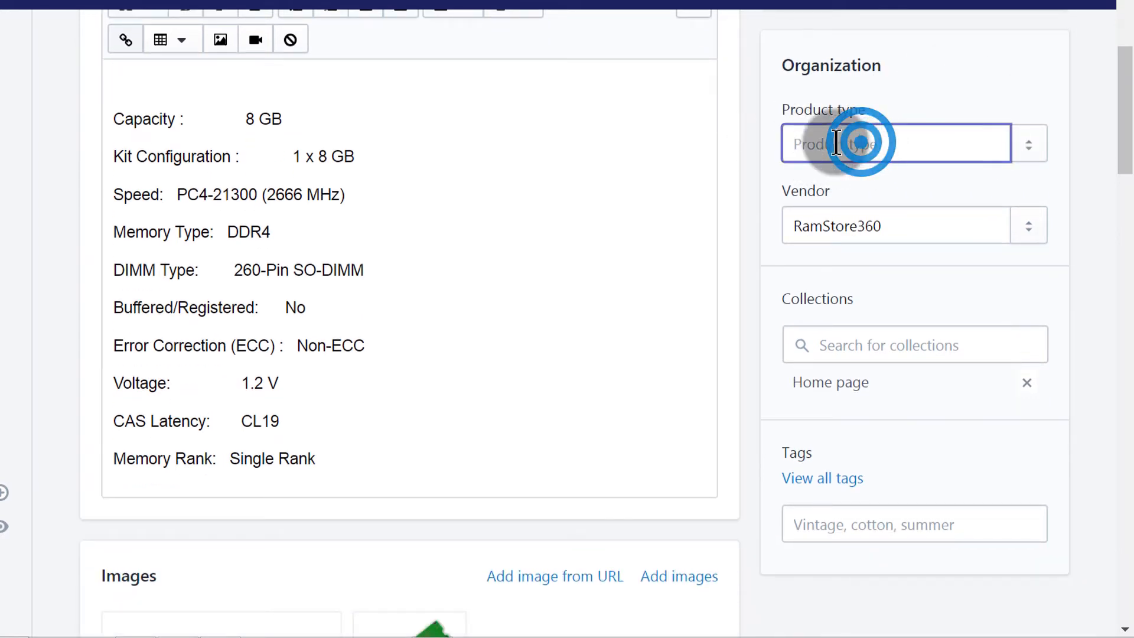
pyautogui.scroll(-2, 956, 168)
pyautogui.moveTo(794, 122); pyautogui.dragTo(897, 123)
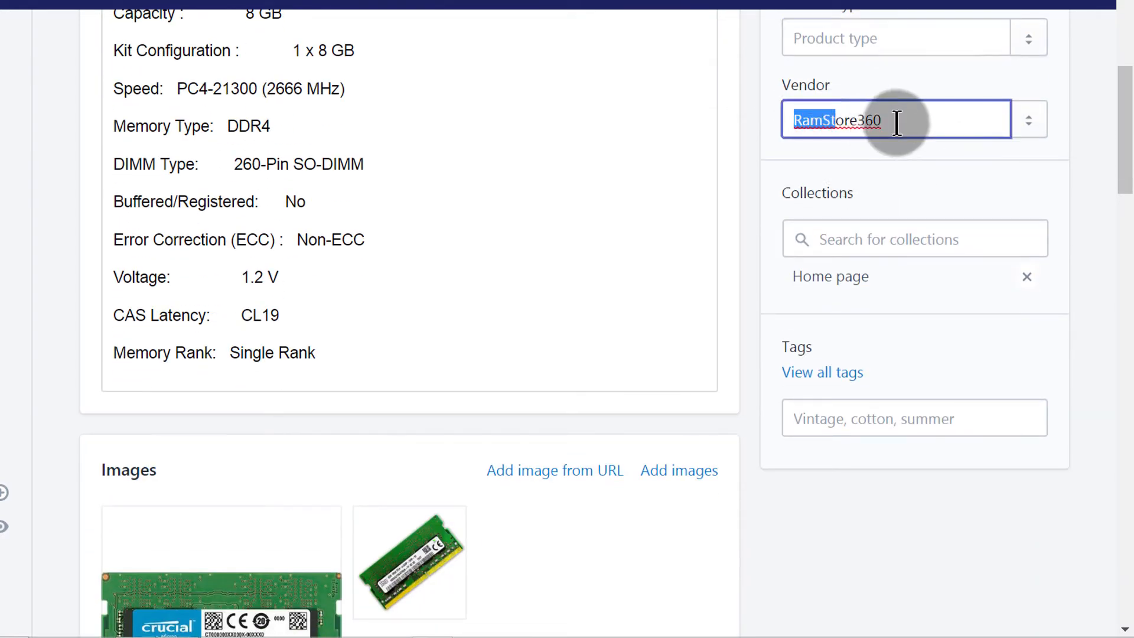
pyautogui.click(800, 120)
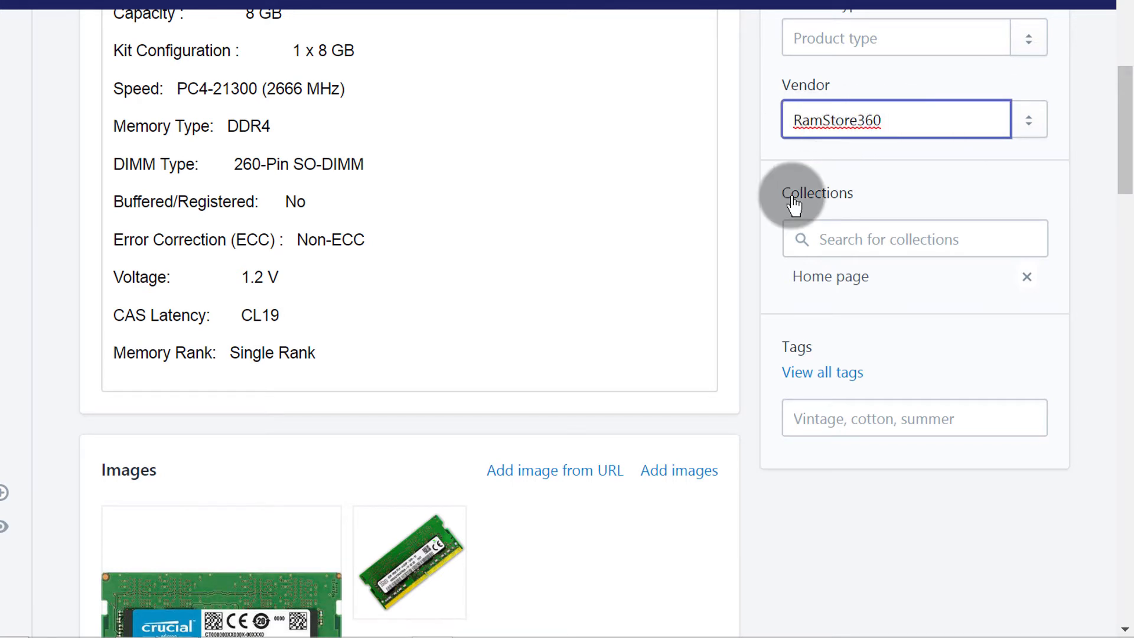
pyautogui.scroll(-2, 743, 169)
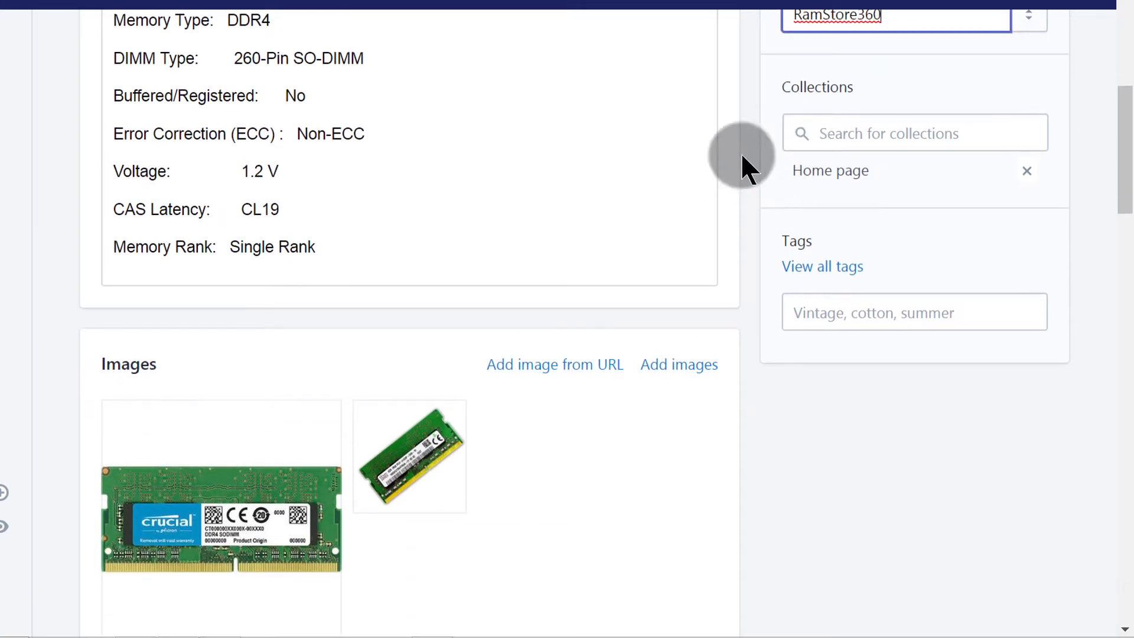
# Step: View the collections available for the product and check its tags section
pyautogui.click(880, 135)
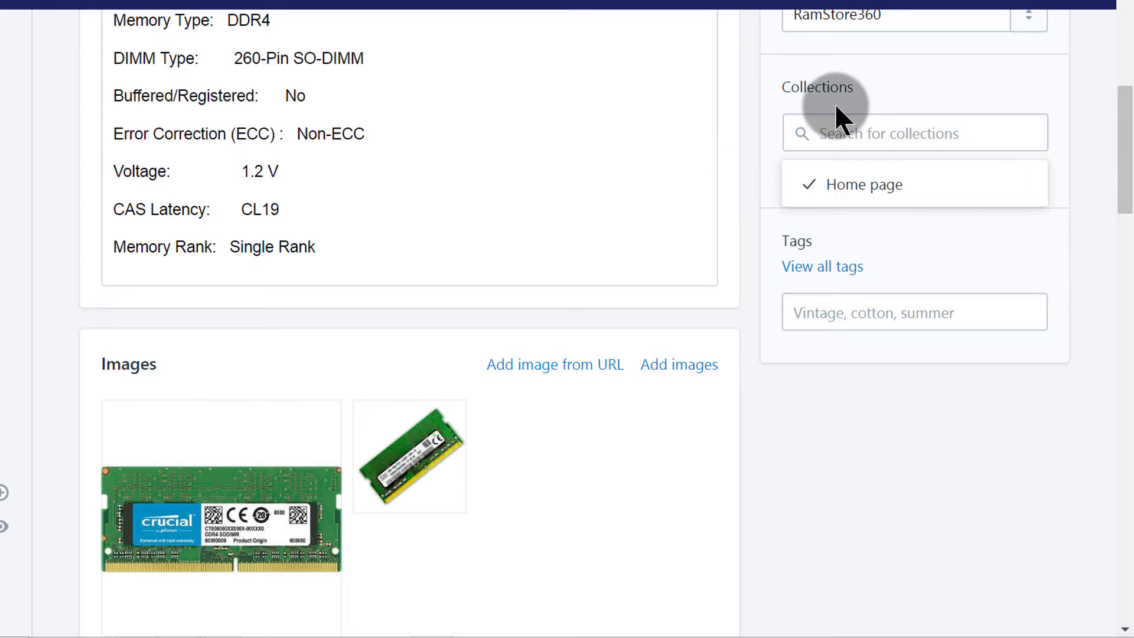
pyautogui.scroll(-2, 1025, 117)
pyautogui.click(1089, 128)
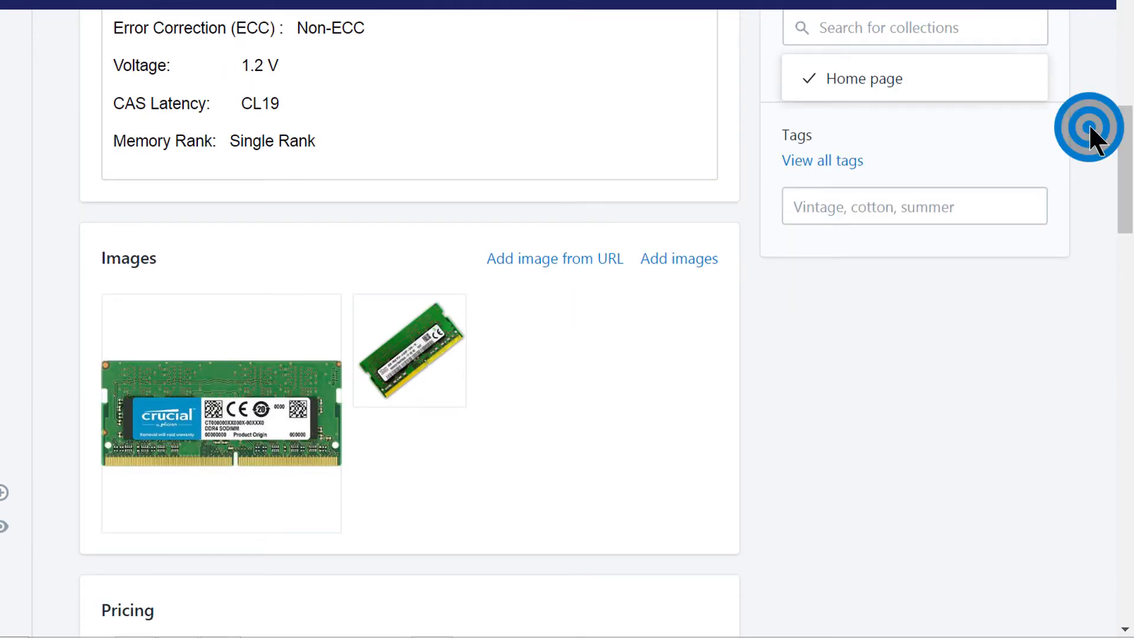
pyautogui.click(840, 201)
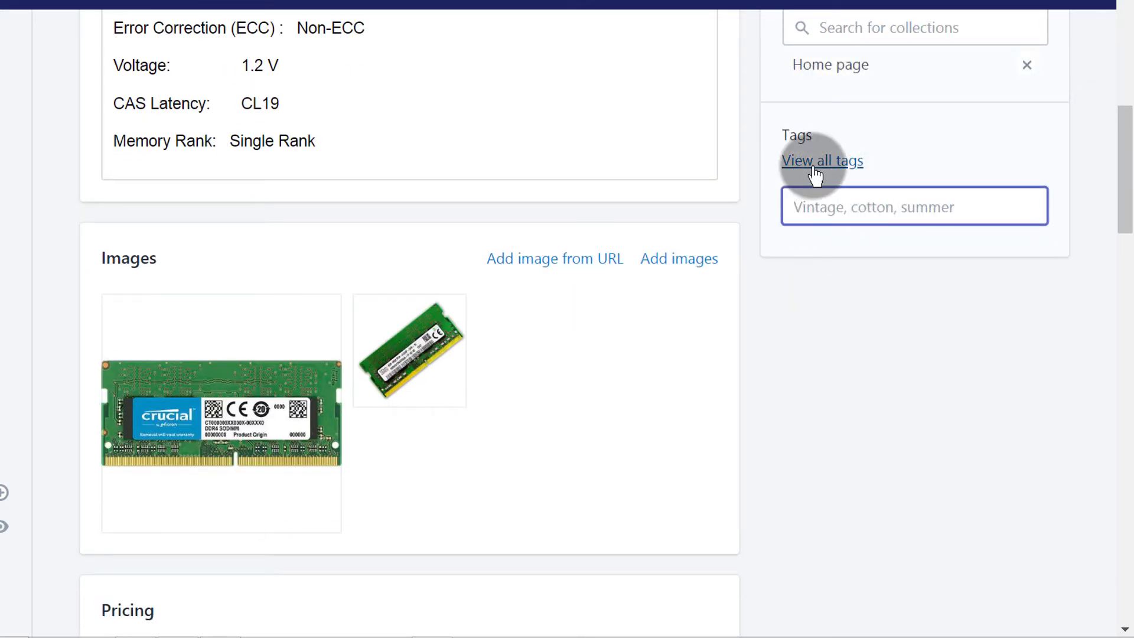
pyautogui.scroll(4, 901, 153)
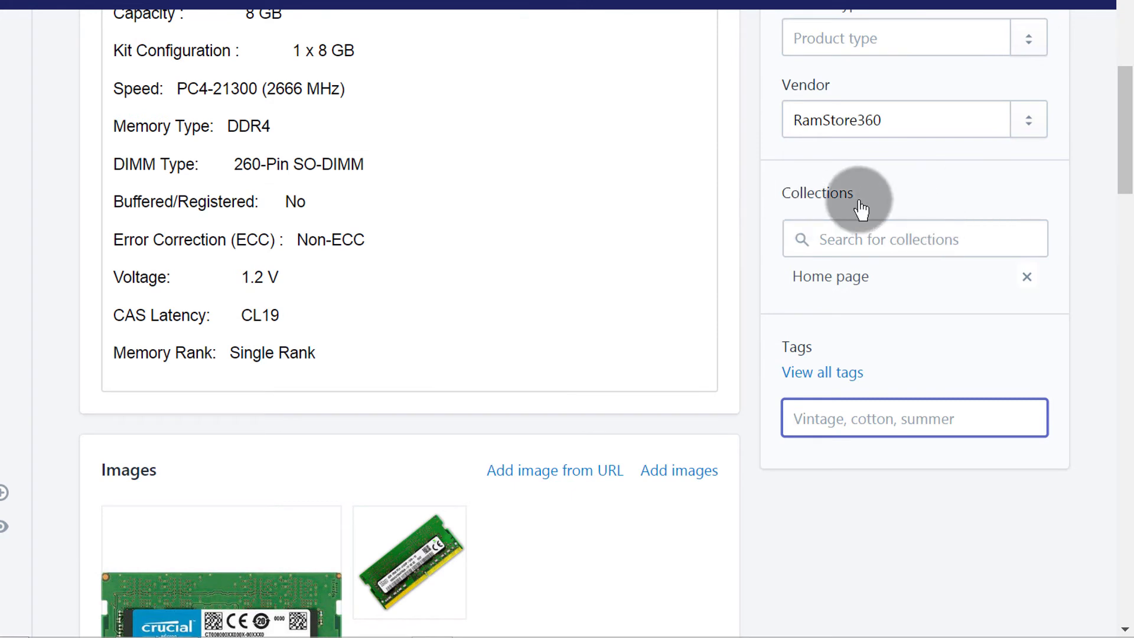
pyautogui.scroll(-2, 846, 240)
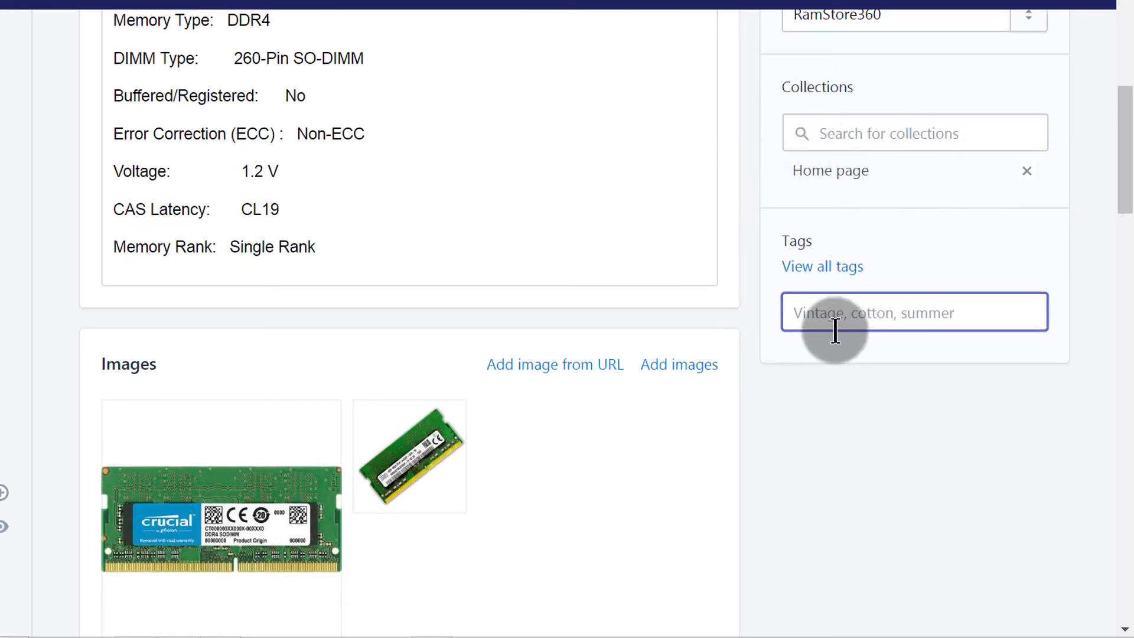
# Step: Add the tags DDR4 RAM, 8GB Laptop RAM and Laptop RAM to the product
pyautogui.click(803, 309)
pyautogui.write('DDR4 RAM')
pyautogui.press('Return')
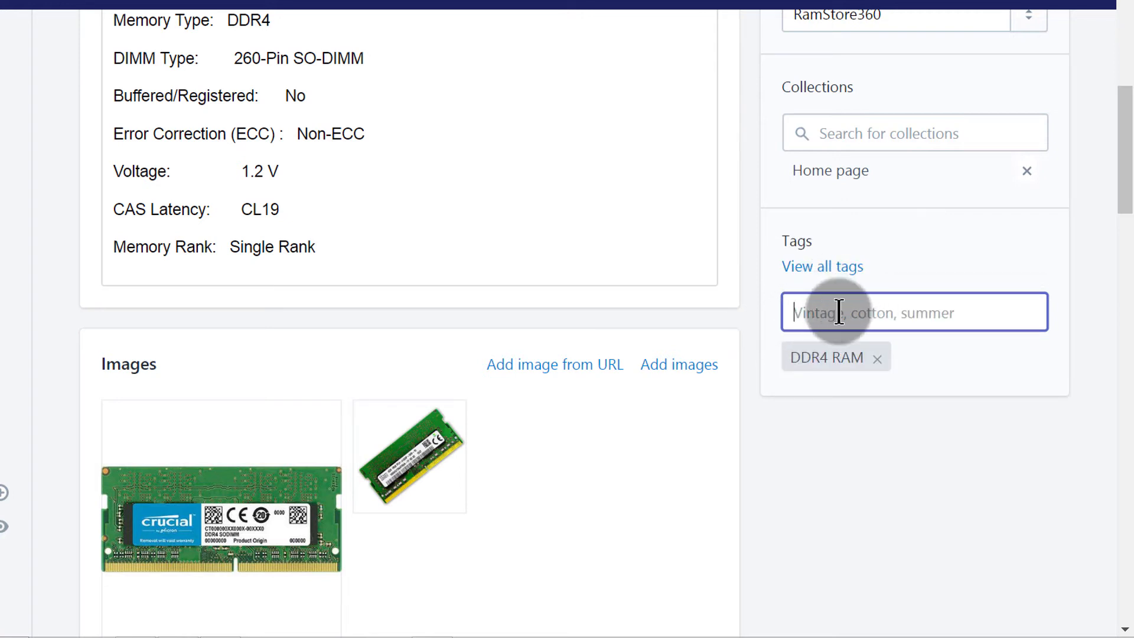
pyautogui.write('8GB Laptop RAM')
pyautogui.press('Return')
pyautogui.write('Laptop RAM')
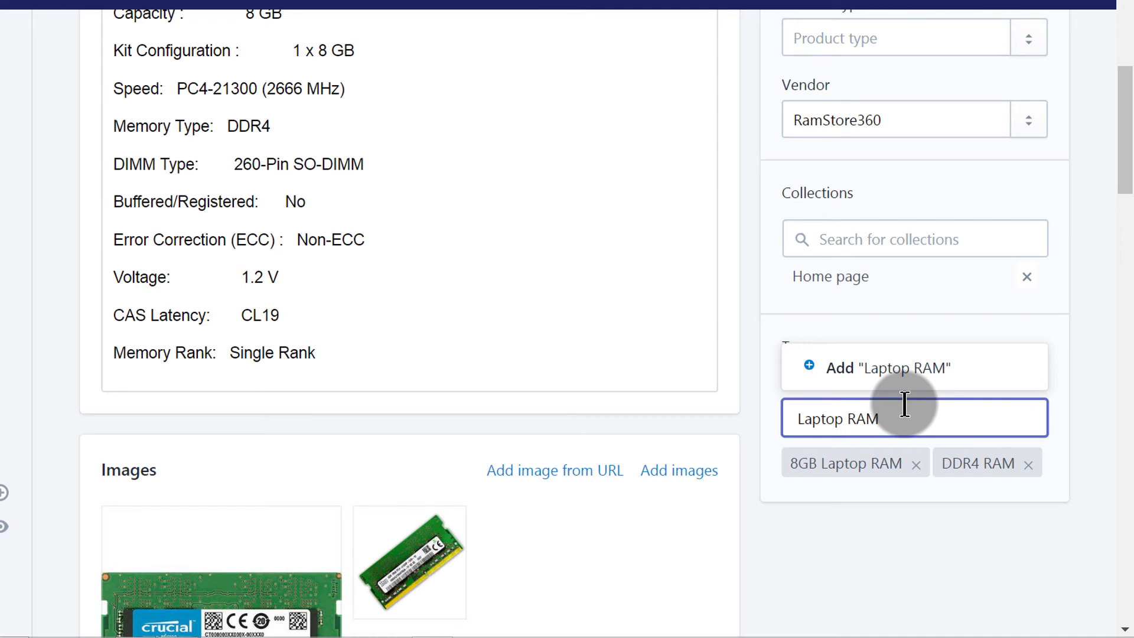
pyautogui.press('Return')
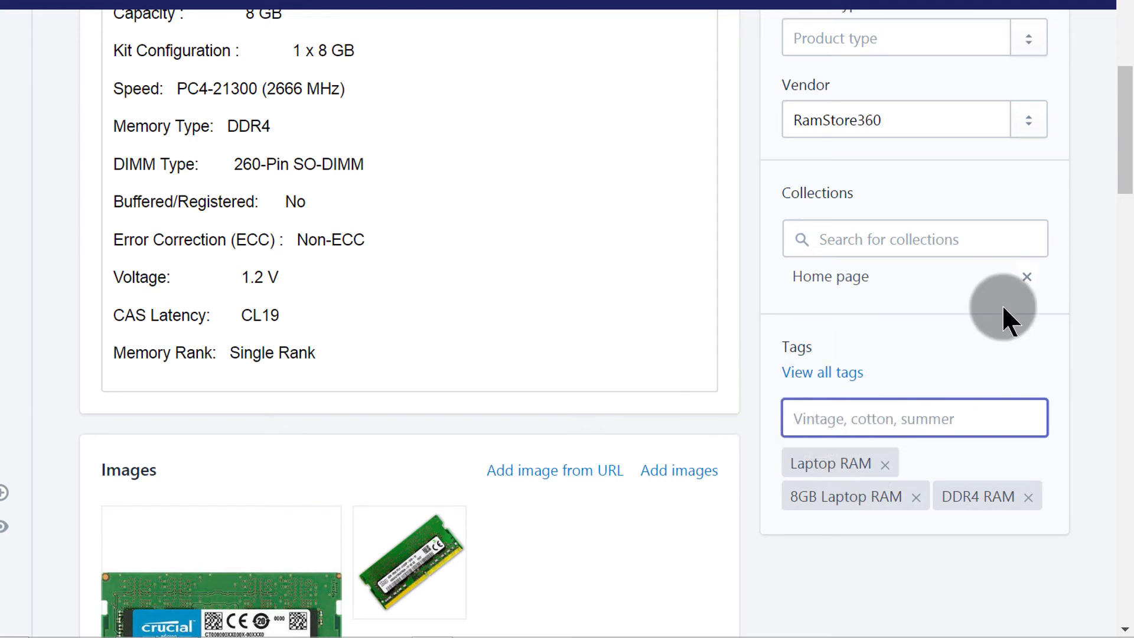
# Step: Make the angled RAM module photo the main product image, and move the Crucial photo back to first place
pyautogui.scroll(-8, 999, 304)
pyautogui.scroll(-15, 1004, 313)
pyautogui.scroll(13, 1002, 294)
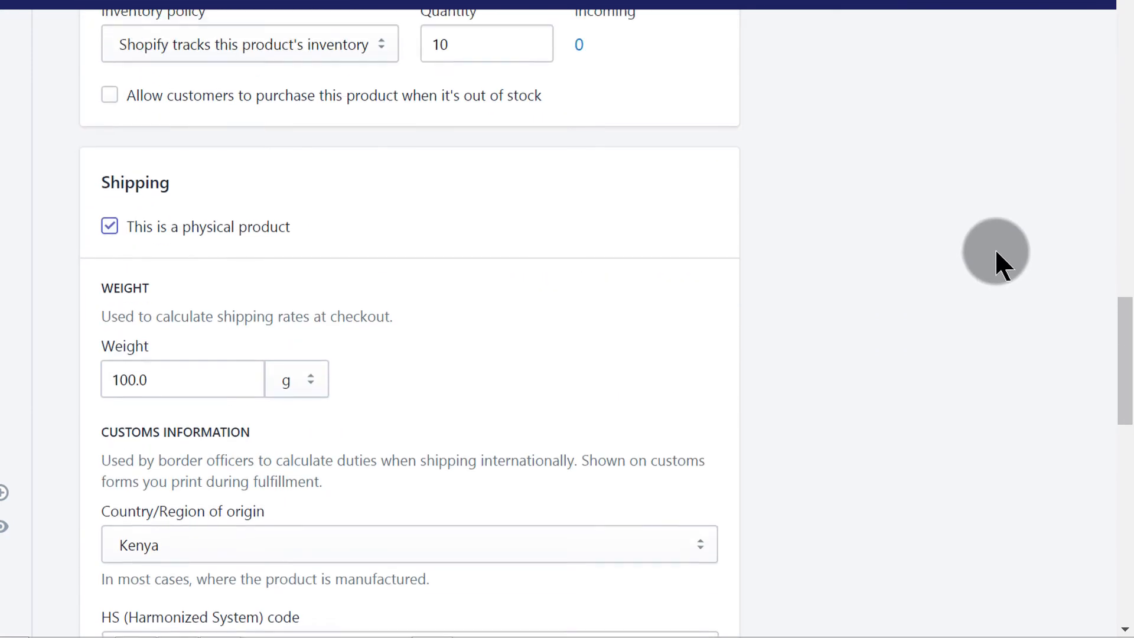
pyautogui.scroll(5, 1001, 234)
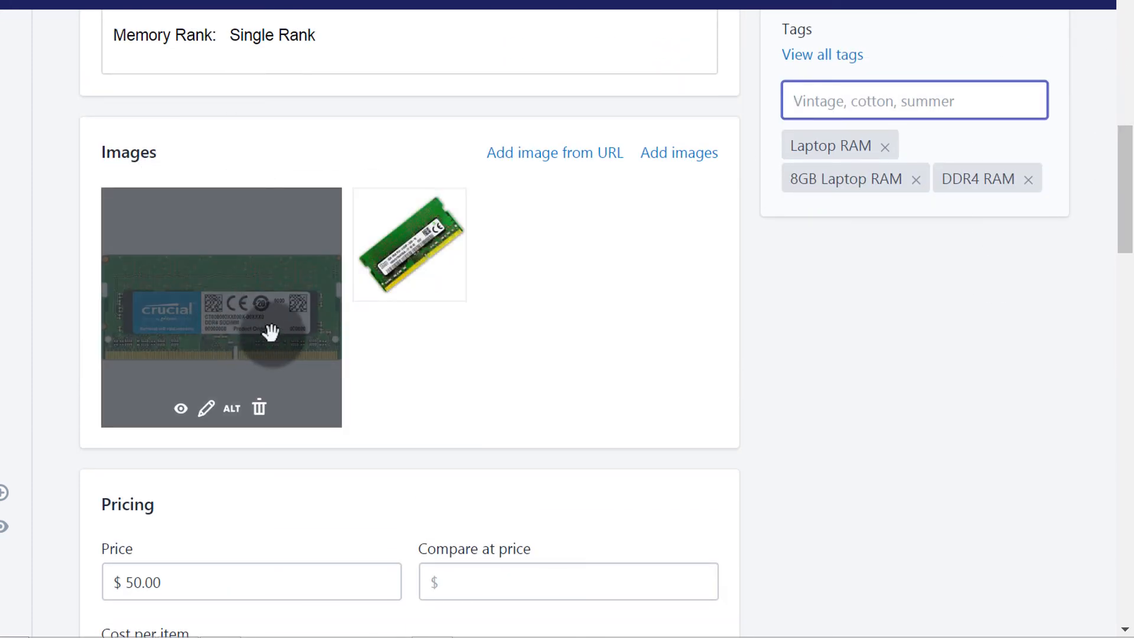
pyautogui.moveTo(424, 229); pyautogui.dragTo(234, 253)
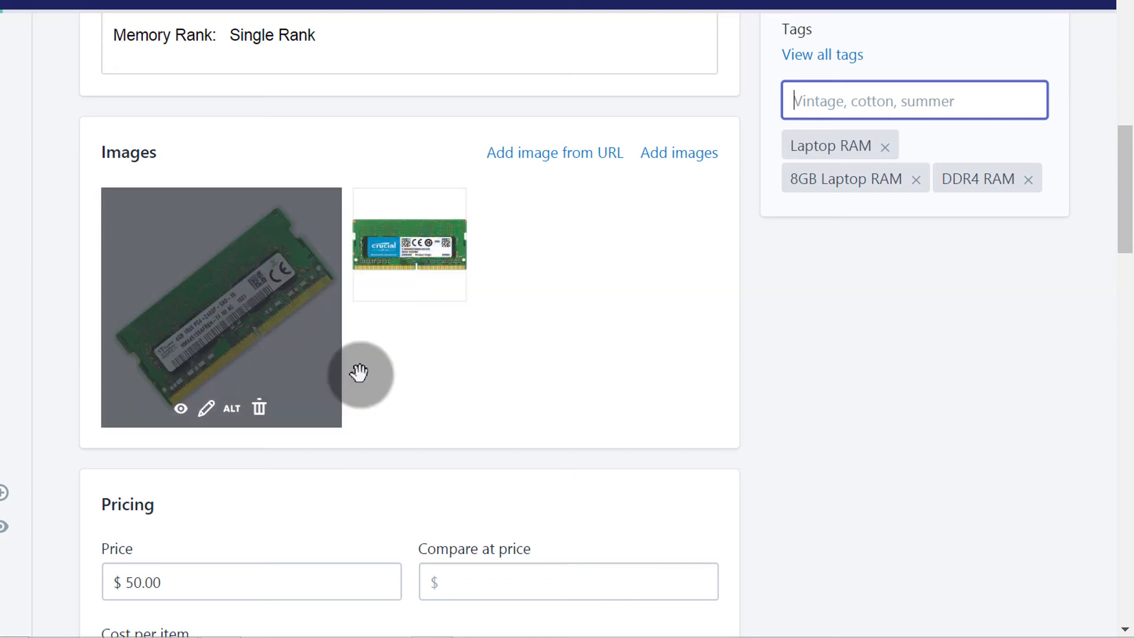
pyautogui.moveTo(426, 246); pyautogui.dragTo(239, 238)
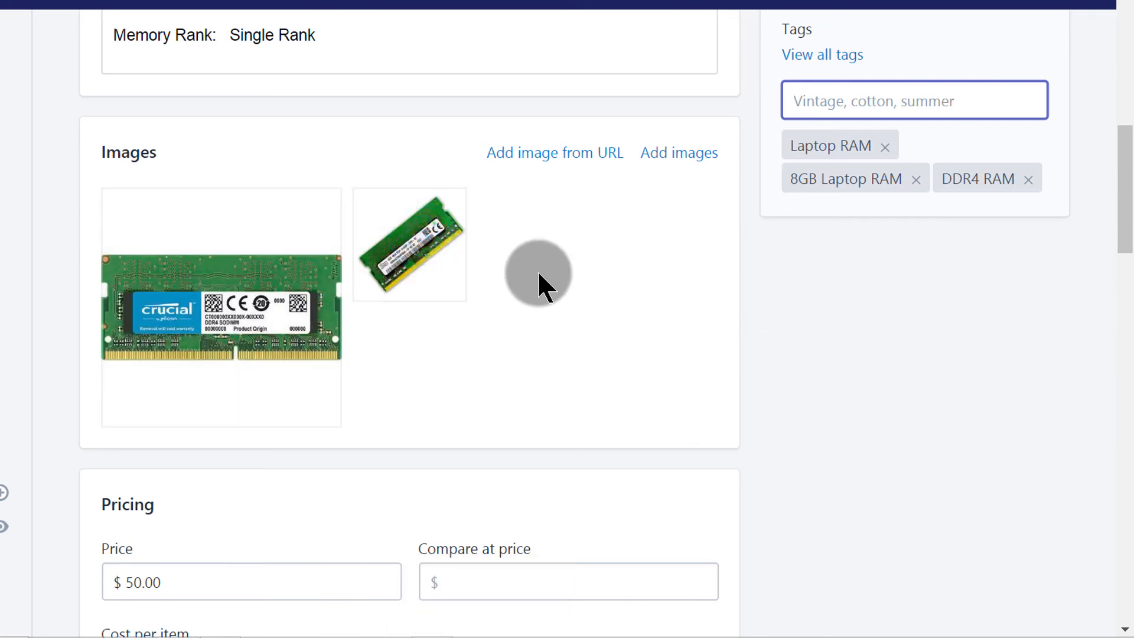
# Step: Review the product's description, images and title, and save the changes to the product
pyautogui.scroll(12, 413, 283)
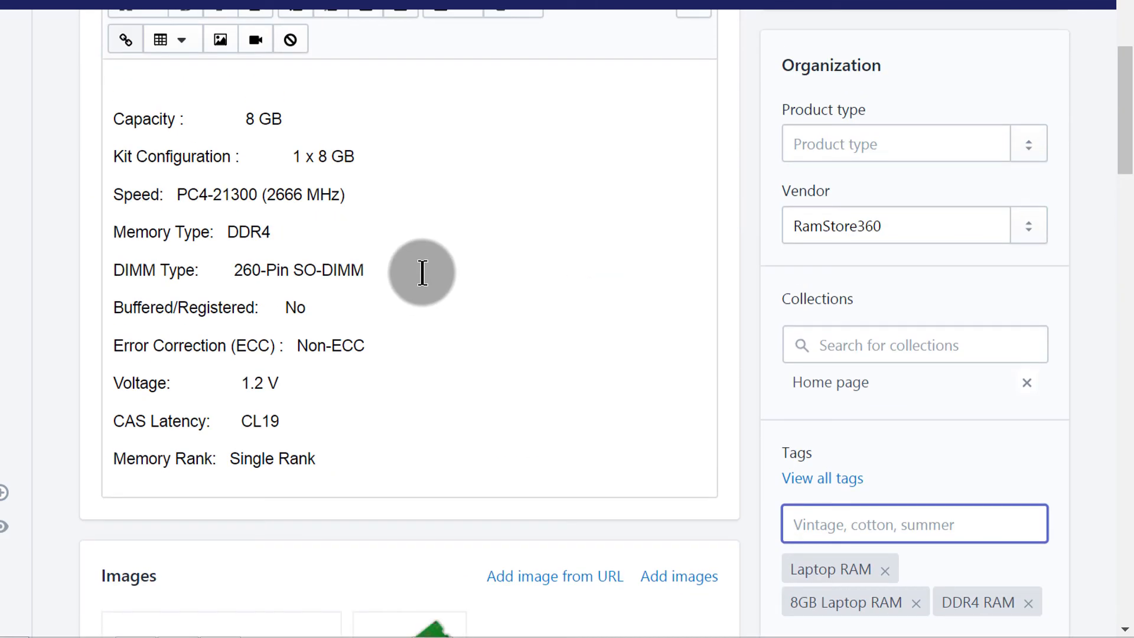
pyautogui.scroll(-5, 421, 284)
pyautogui.scroll(-3, 296, 269)
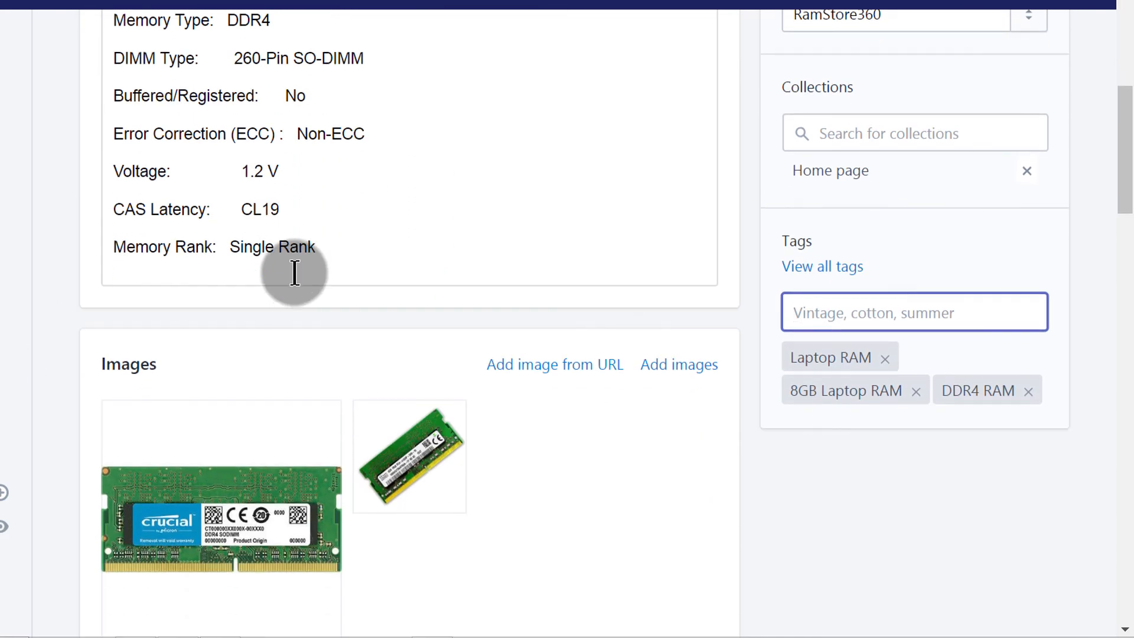
pyautogui.scroll(6, 277, 319)
pyautogui.click(333, 446)
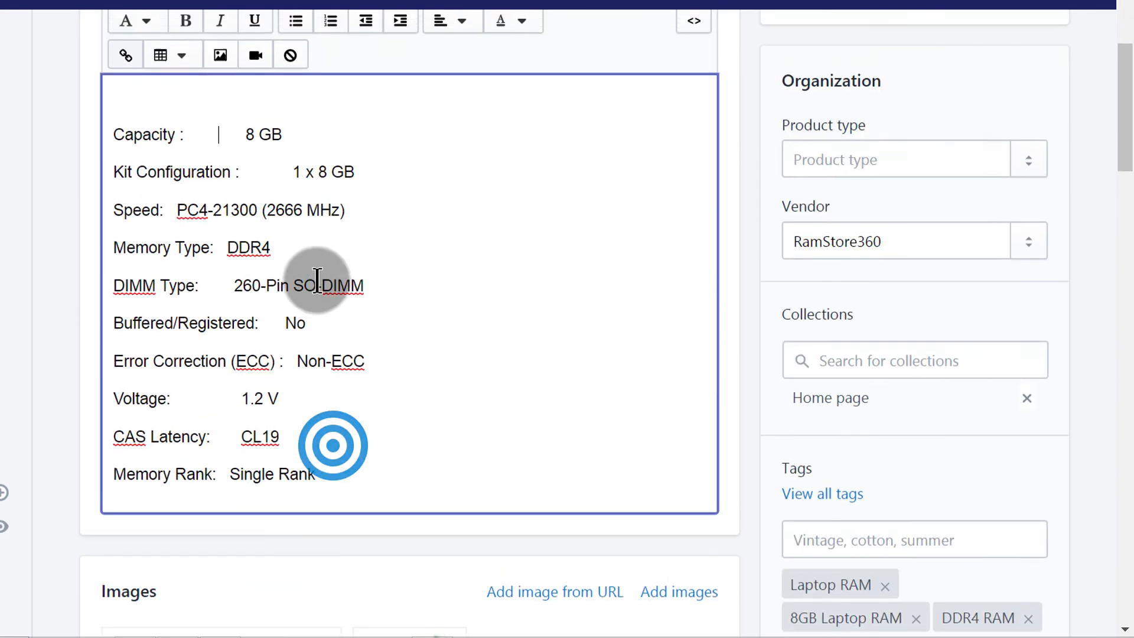
pyautogui.scroll(6, 319, 282)
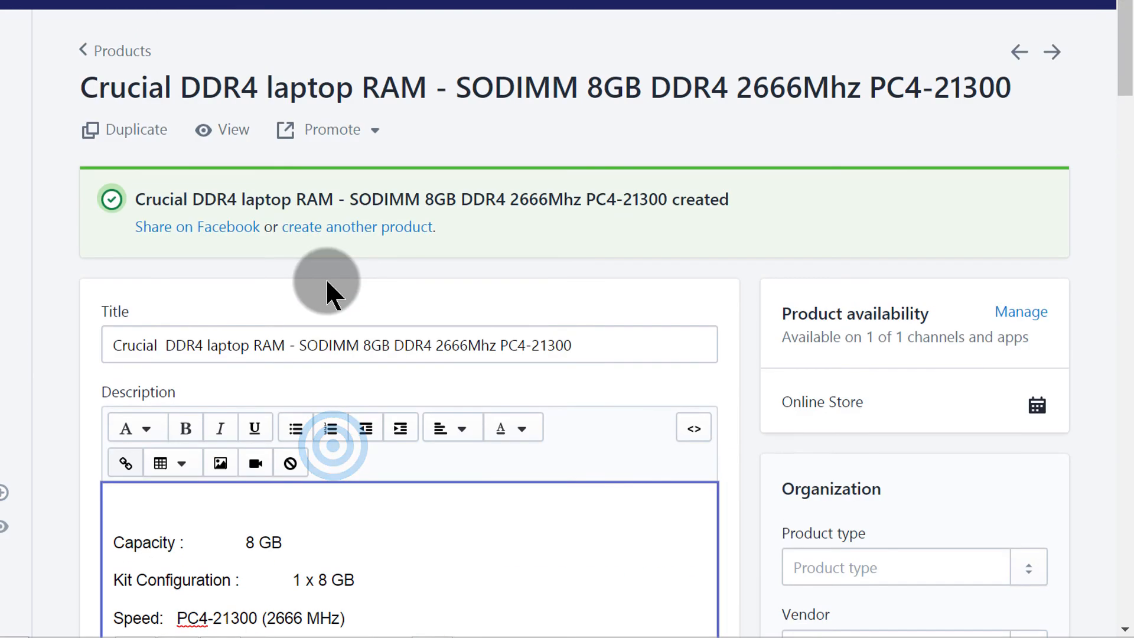
pyautogui.moveTo(1124, 36); pyautogui.dragTo(1125, 567)
pyautogui.click(1032, 585)
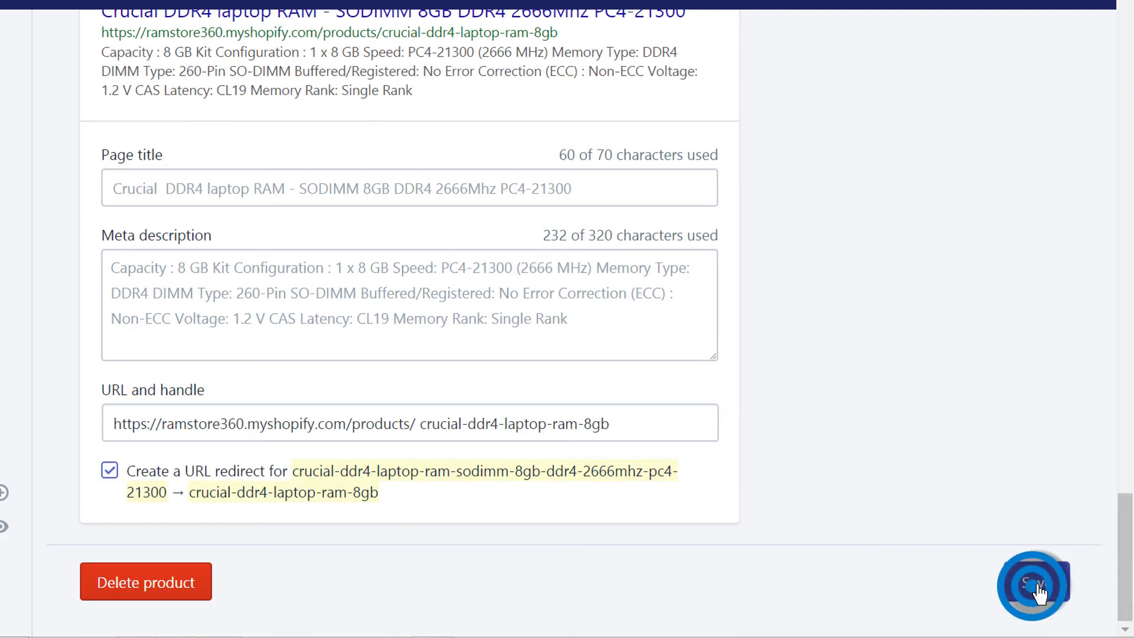